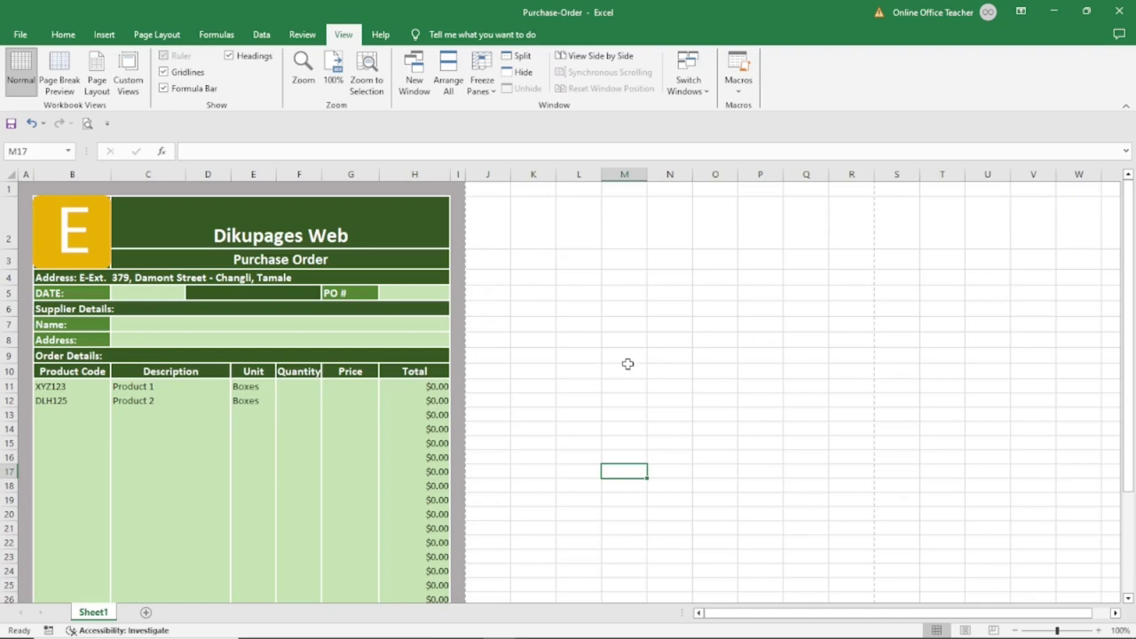
- Give Product 1 a quantity of 14 and a price of 50
{"action": "scroll", "coordinate": [624, 362], "scroll_direction": "down", "scroll_amount": 5}
{"action": "scroll", "coordinate": [623, 361], "scroll_direction": "up", "scroll_amount": 5}
{"action": "scroll", "coordinate": [562, 309], "scroll_direction": "down", "scroll_amount": 5}
{"action": "scroll", "coordinate": [561, 309], "scroll_direction": "up", "scroll_amount": 5}
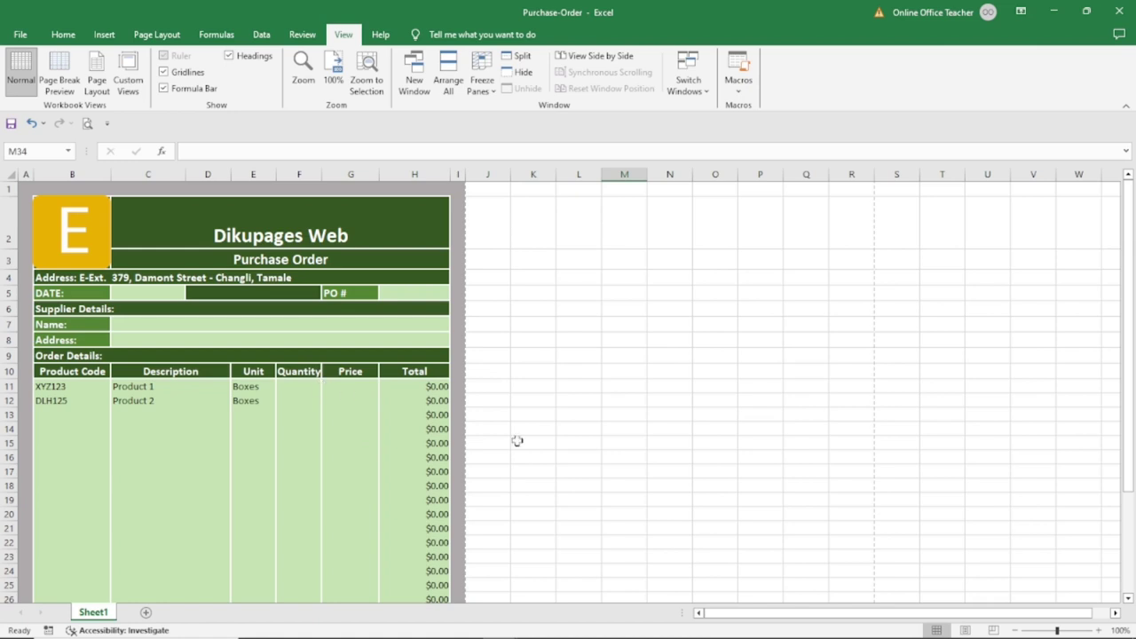
{"action": "scroll", "coordinate": [634, 434], "scroll_direction": "down", "scroll_amount": 2}
{"action": "scroll", "coordinate": [634, 434], "scroll_direction": "up", "scroll_amount": 2}
{"action": "left_click", "coordinate": [296, 389]}
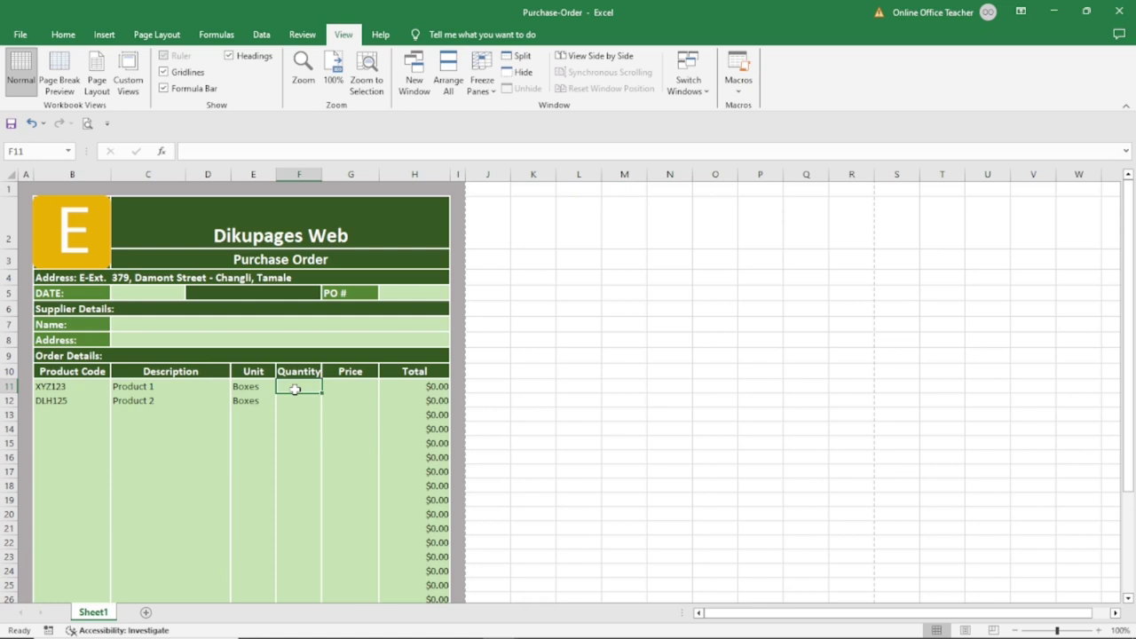
{"action": "type", "text": "14"}
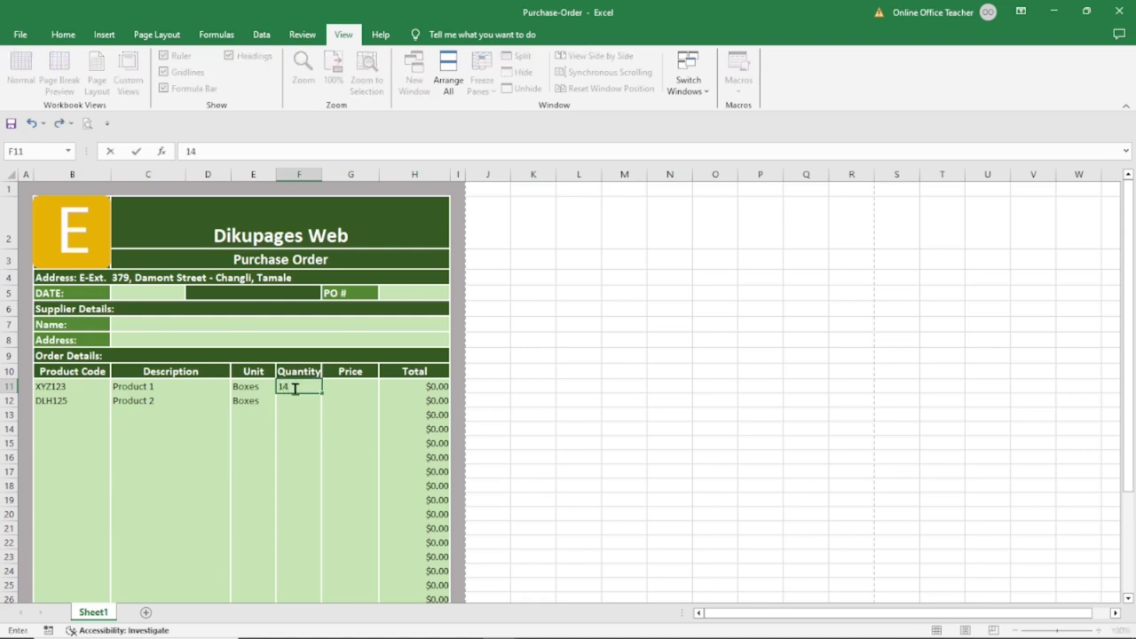
{"action": "left_click", "coordinate": [342, 390]}
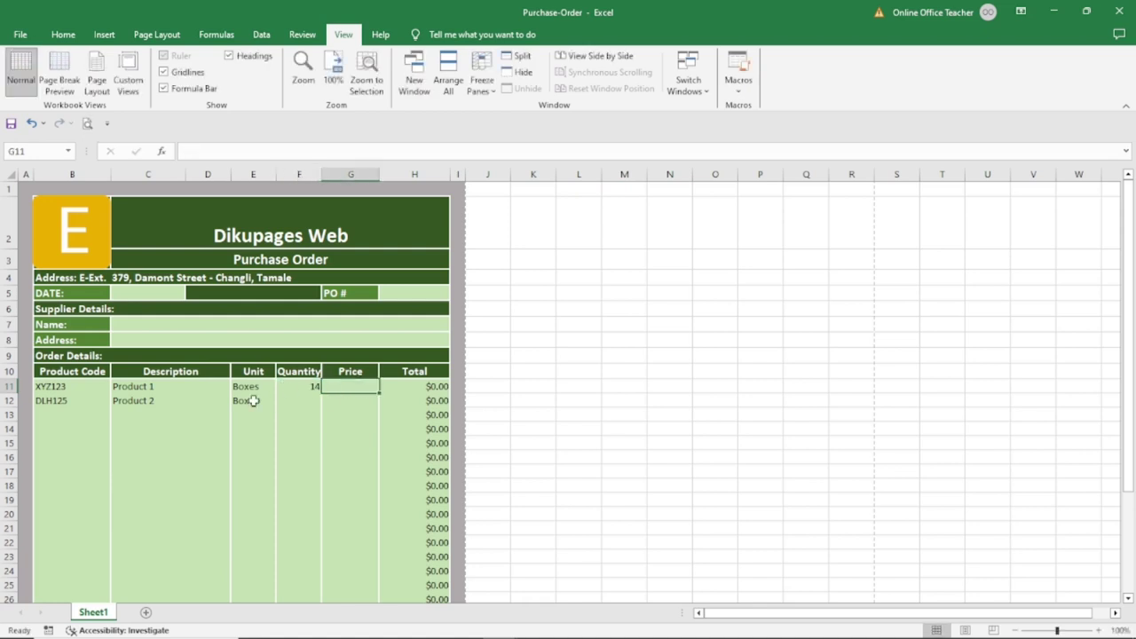
{"action": "type", "text": "50"}
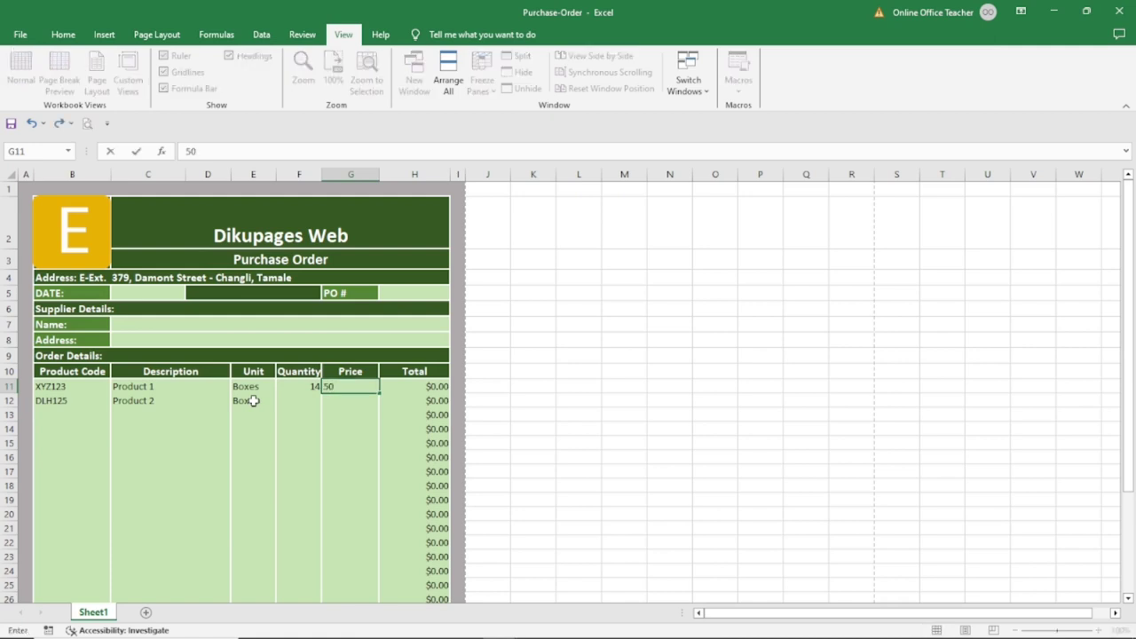
{"action": "key", "text": "Return"}
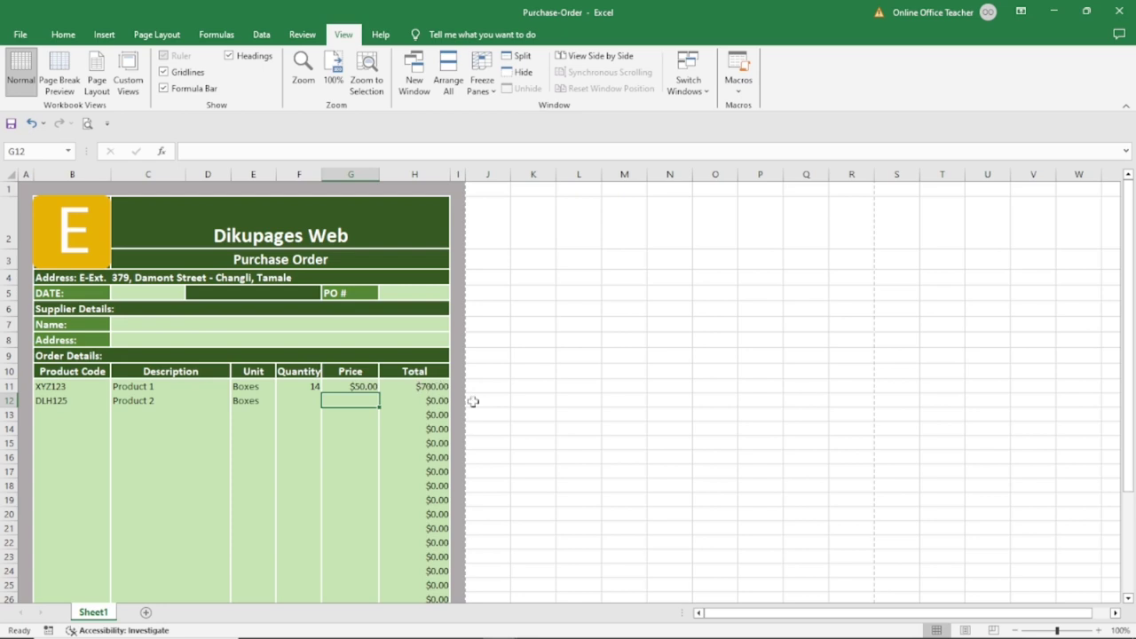
- Give Product 2 a quantity of 10 and a price of 40
{"action": "scroll", "coordinate": [473, 401], "scroll_direction": "down", "scroll_amount": 3}
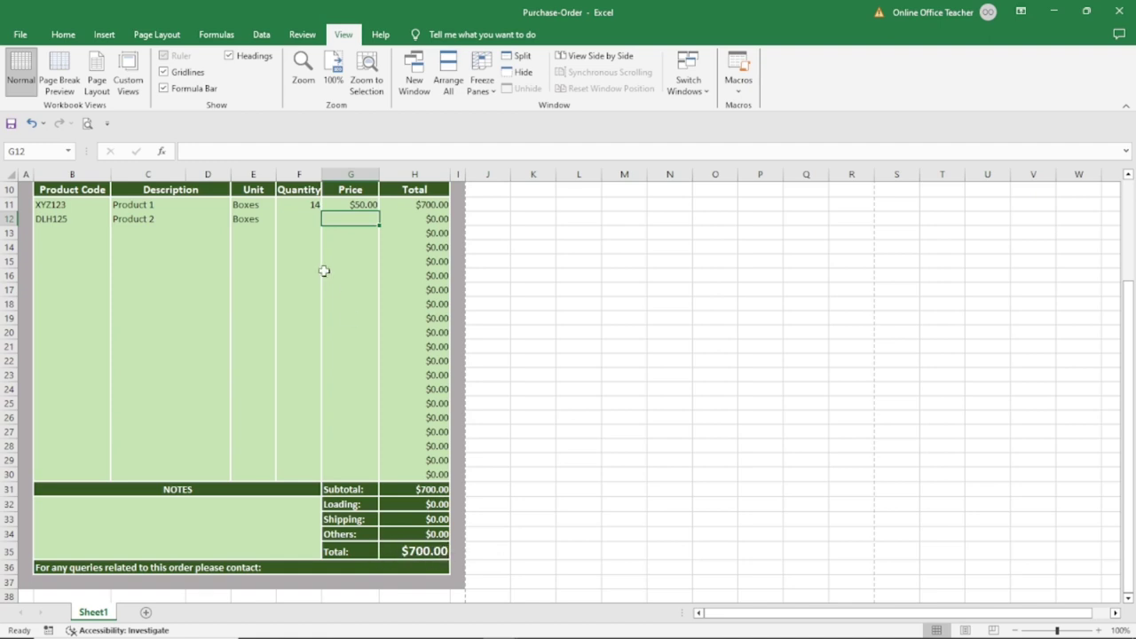
{"action": "left_click", "coordinate": [297, 217]}
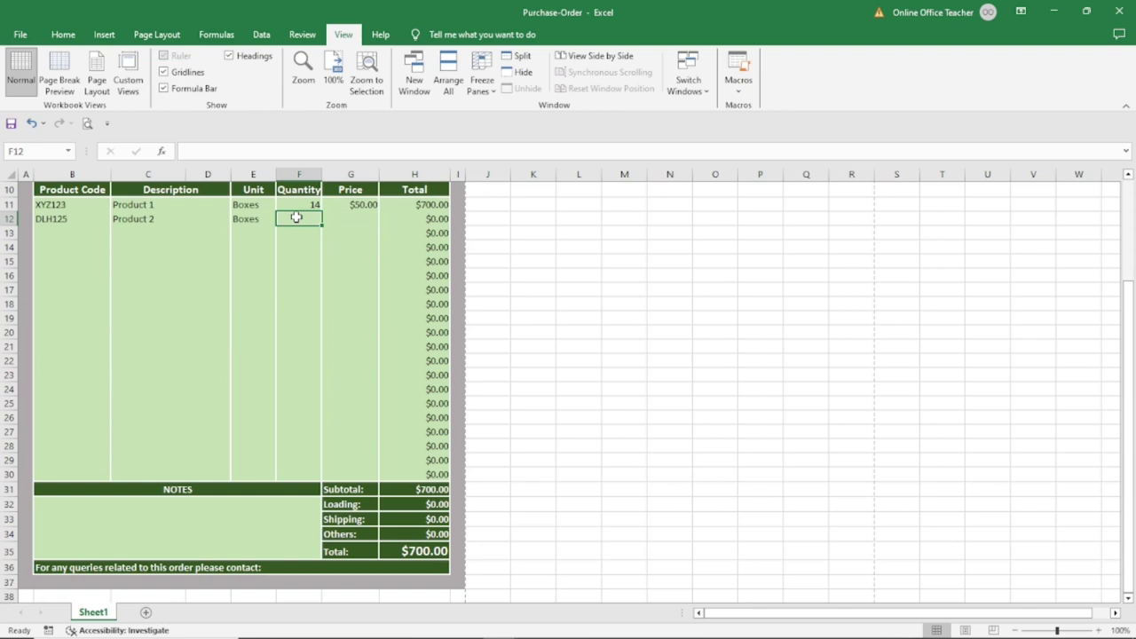
{"action": "type", "text": "10"}
{"action": "key", "text": "Tab"}
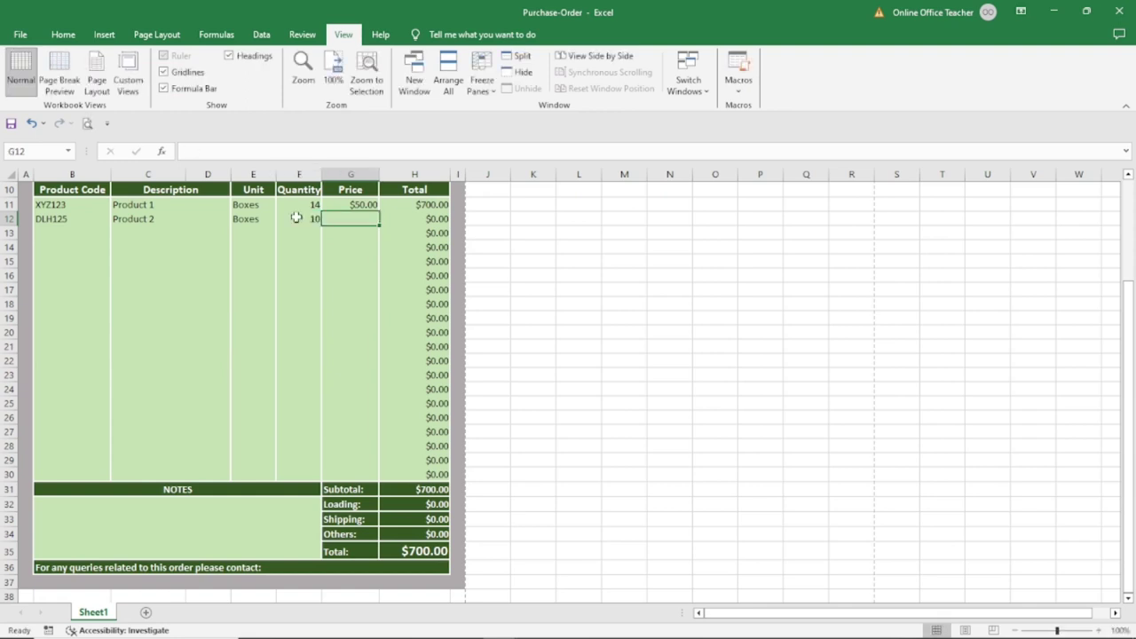
{"action": "type", "text": "40"}
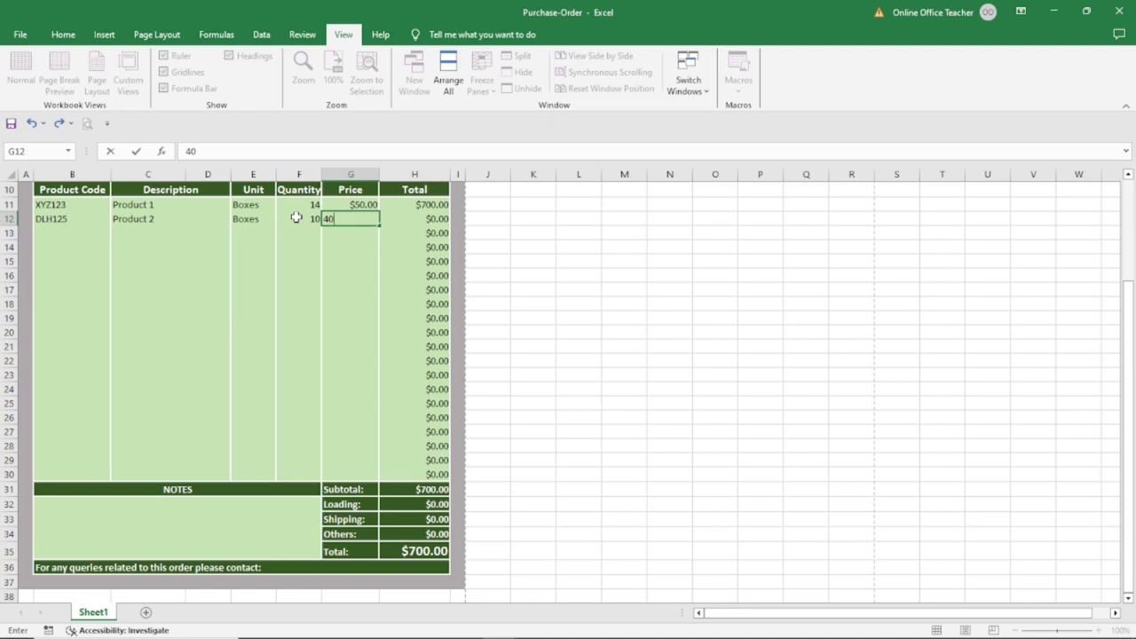
{"action": "key", "text": "Return"}
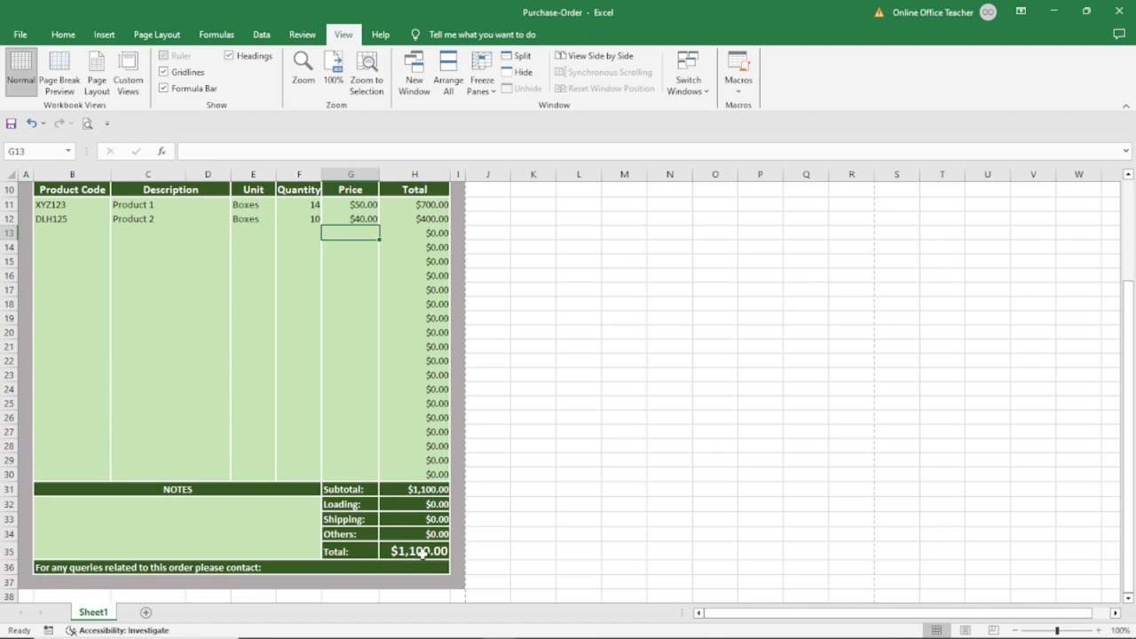
- Enter Loading 10, Shipping 100 and Others 120 in column H, making the total $1,330.00
{"action": "left_click", "coordinate": [420, 502]}
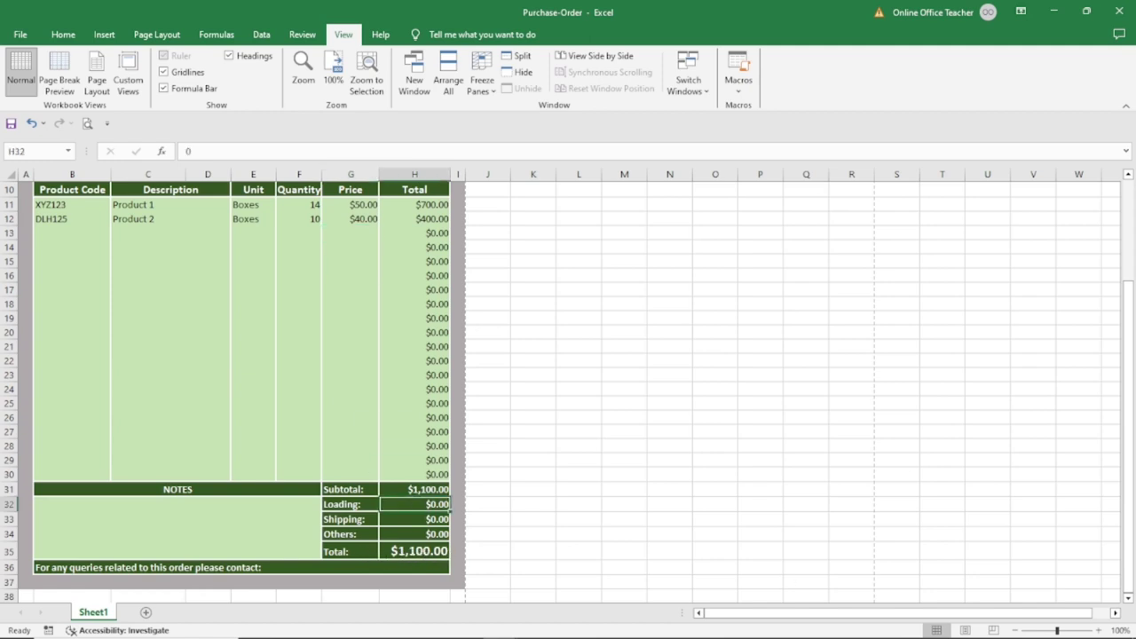
{"action": "type", "text": "10"}
{"action": "key", "text": "Return"}
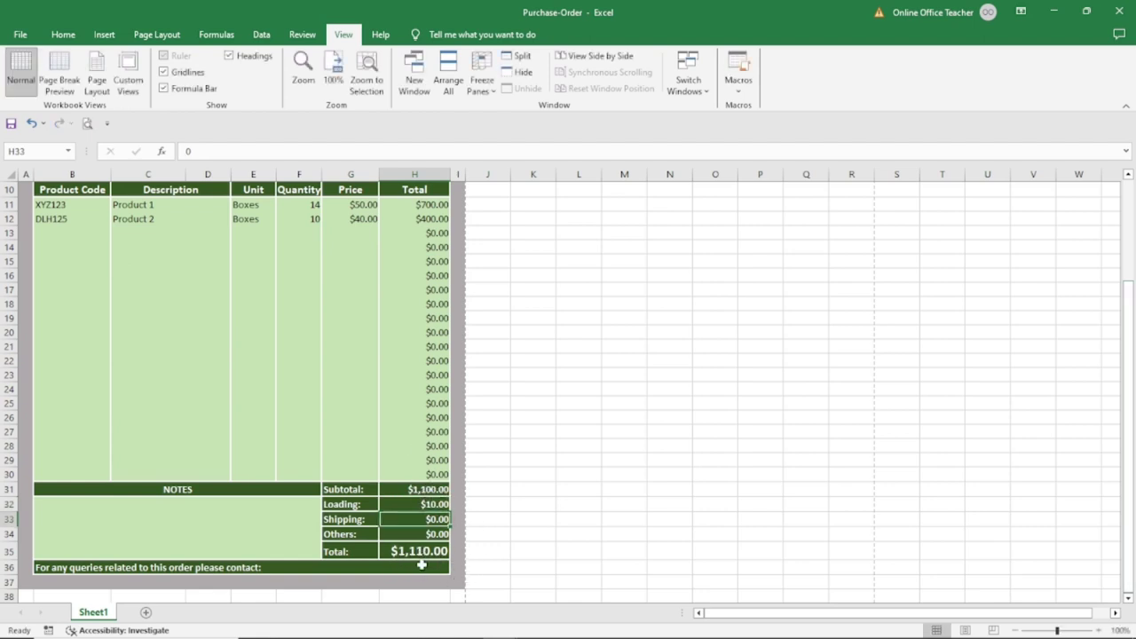
{"action": "type", "text": "100"}
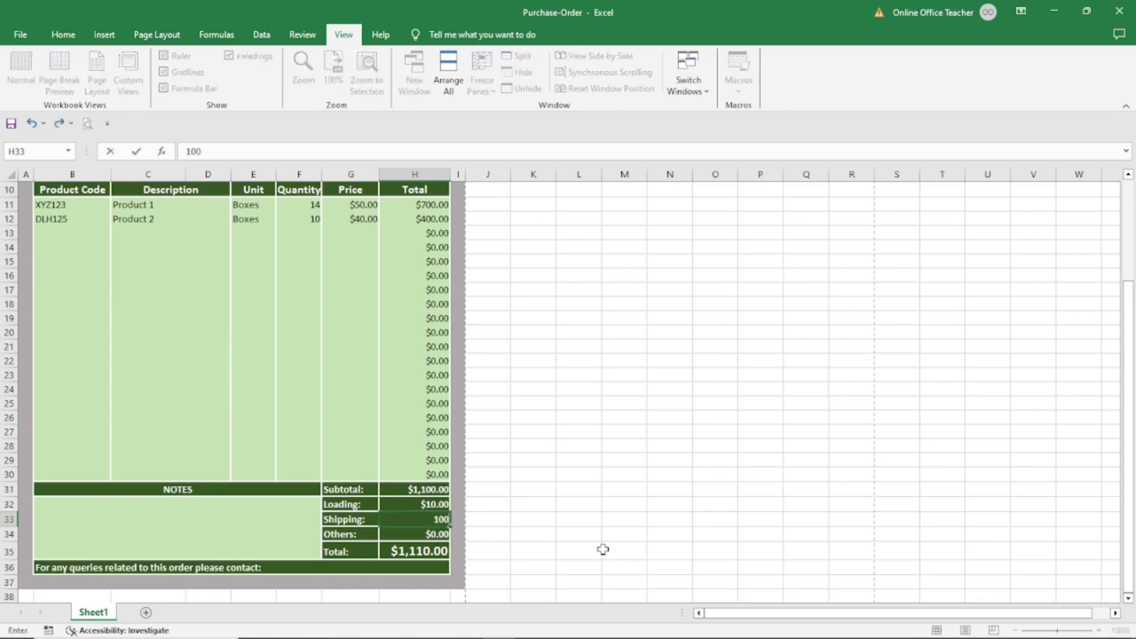
{"action": "key", "text": "Return"}
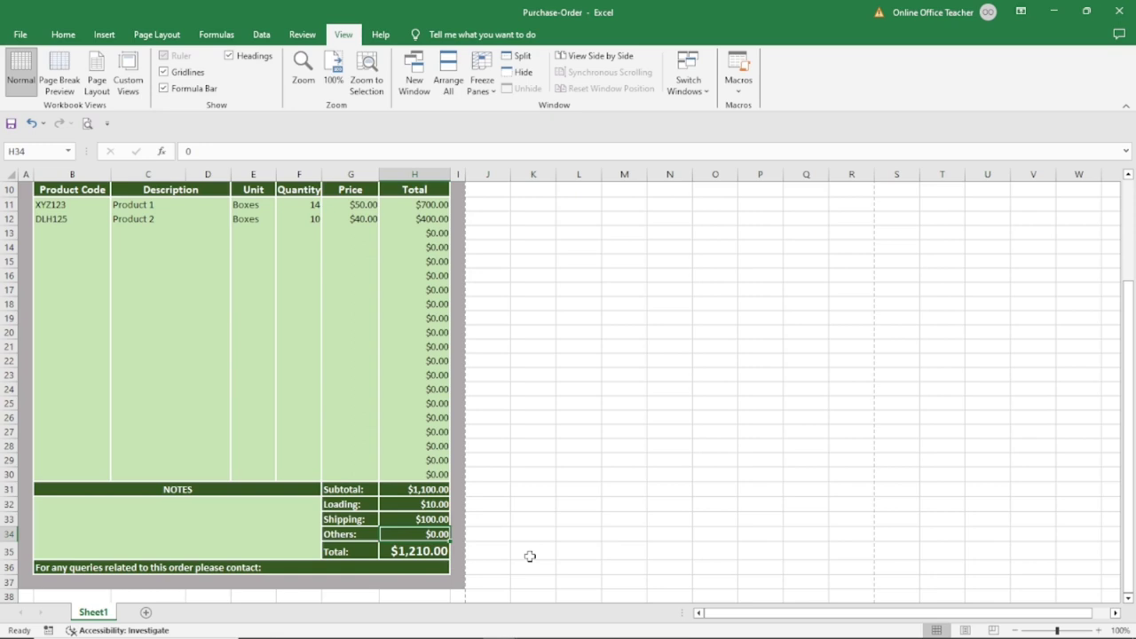
{"action": "type", "text": "12"}
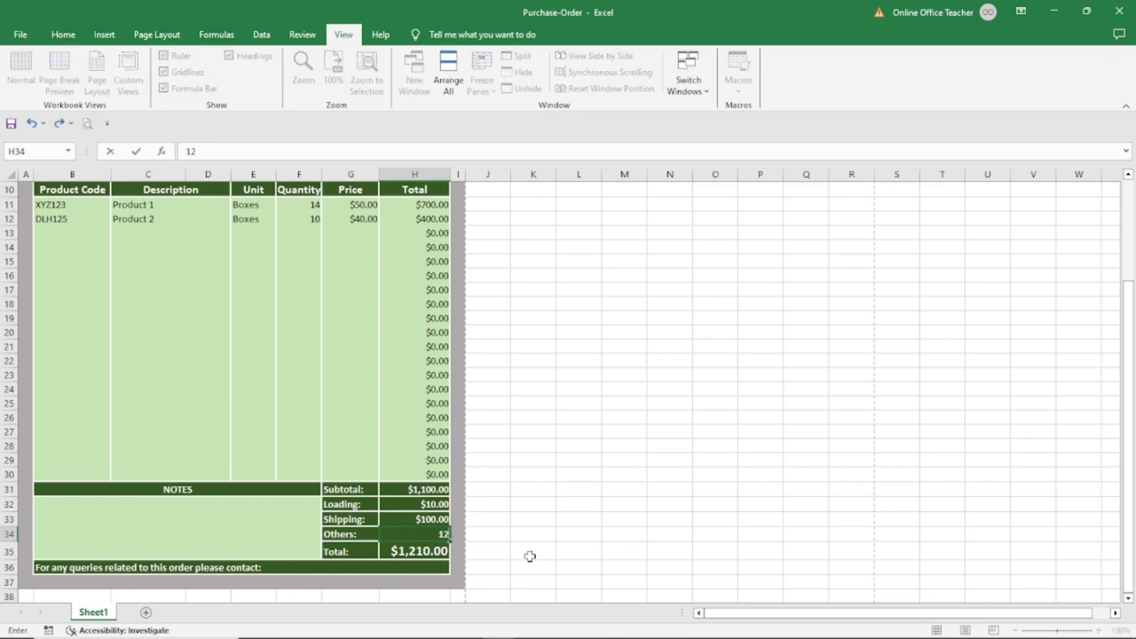
{"action": "type", "text": "0"}
{"action": "key", "text": "Return"}
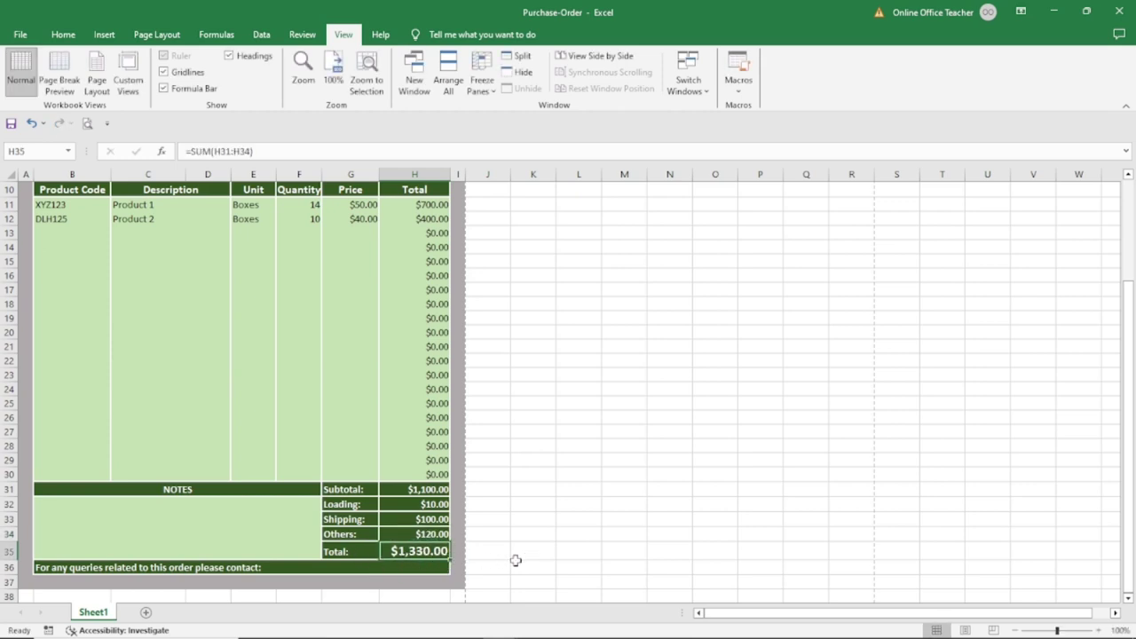
{"action": "scroll", "coordinate": [569, 425], "scroll_direction": "up", "scroll_amount": 3}
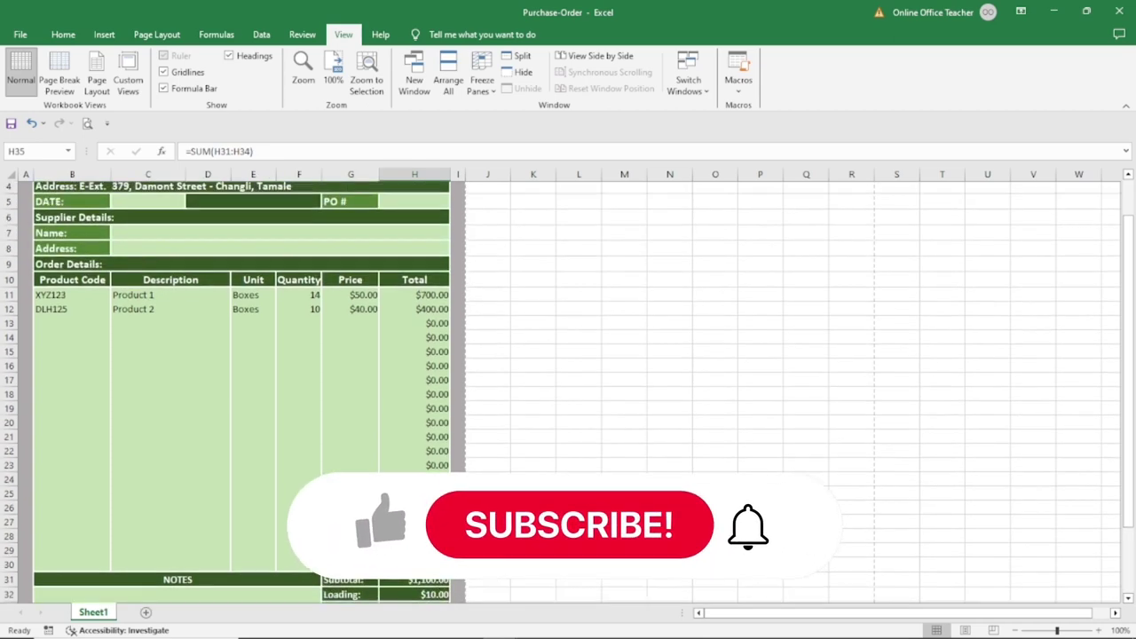
- Narrow column A to about 2.86 and column I to about 2.29 as thin margins
{"action": "scroll", "coordinate": [569, 425], "scroll_direction": "down", "scroll_amount": 6}
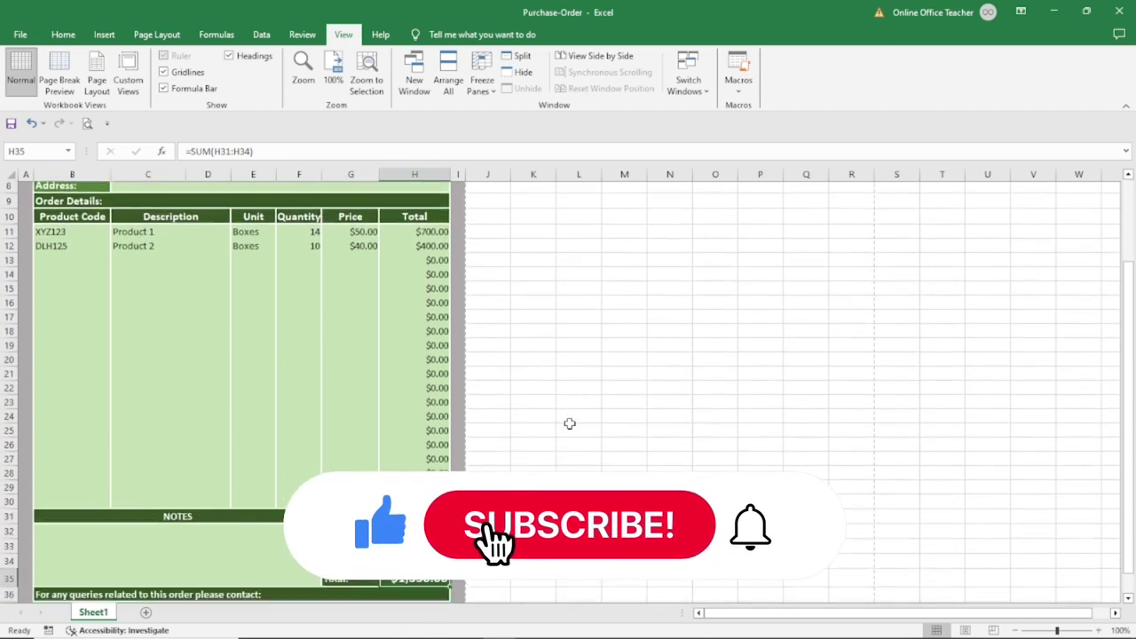
{"action": "scroll", "coordinate": [570, 424], "scroll_direction": "up", "scroll_amount": 3}
{"action": "scroll", "coordinate": [570, 423], "scroll_direction": "up", "scroll_amount": 3}
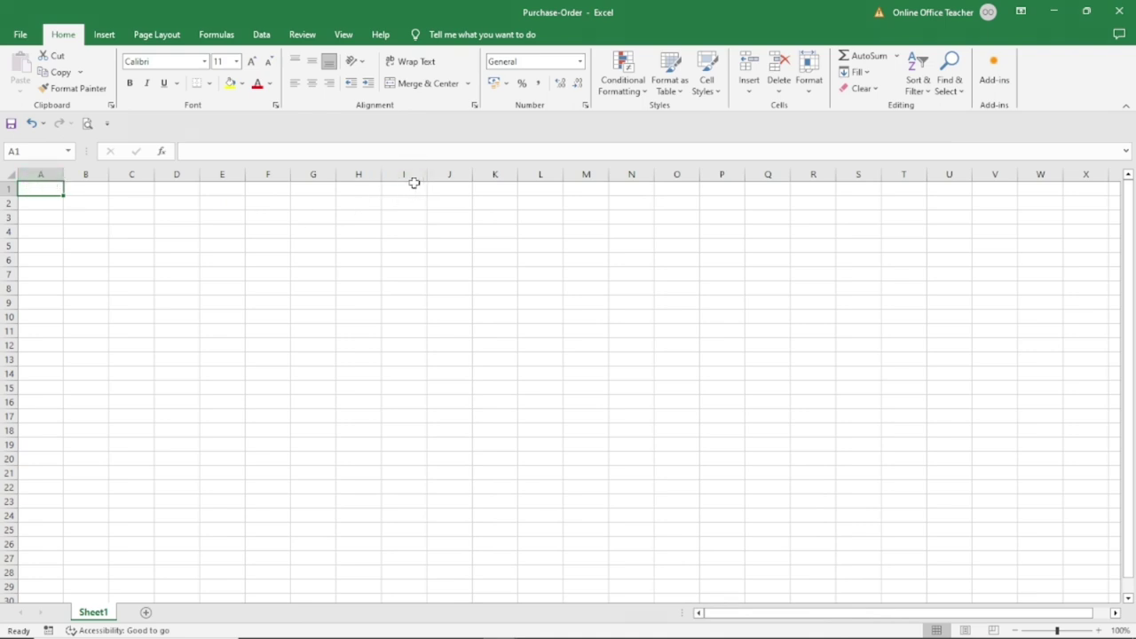
{"action": "left_click_drag", "start_coordinate": [63, 173], "coordinate": [31, 170]}
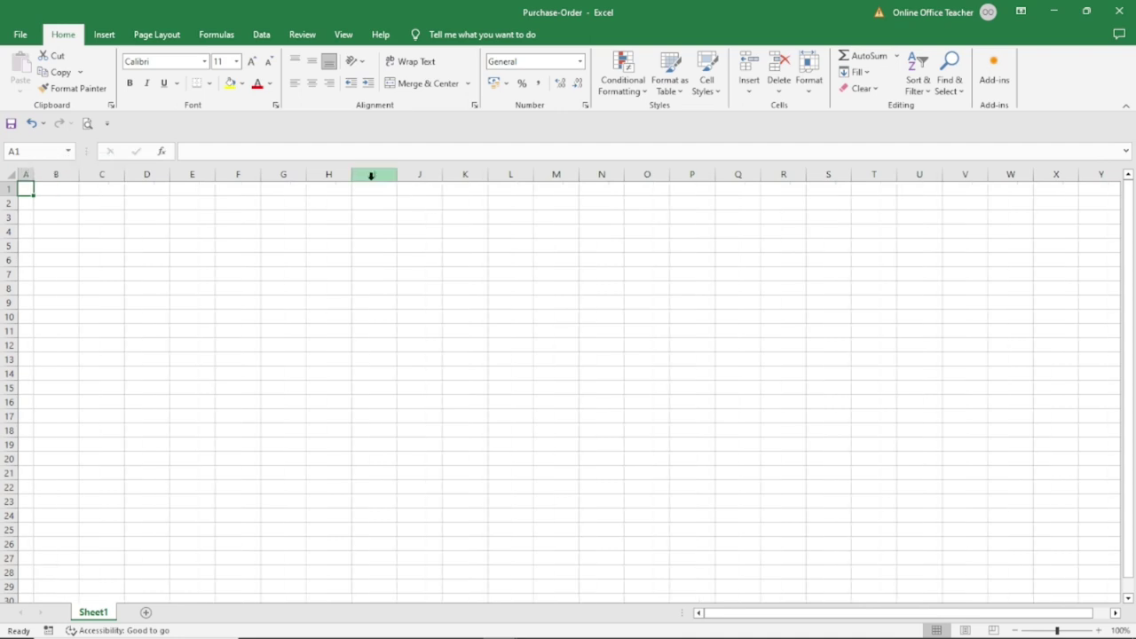
{"action": "left_click_drag", "start_coordinate": [395, 176], "coordinate": [364, 179]}
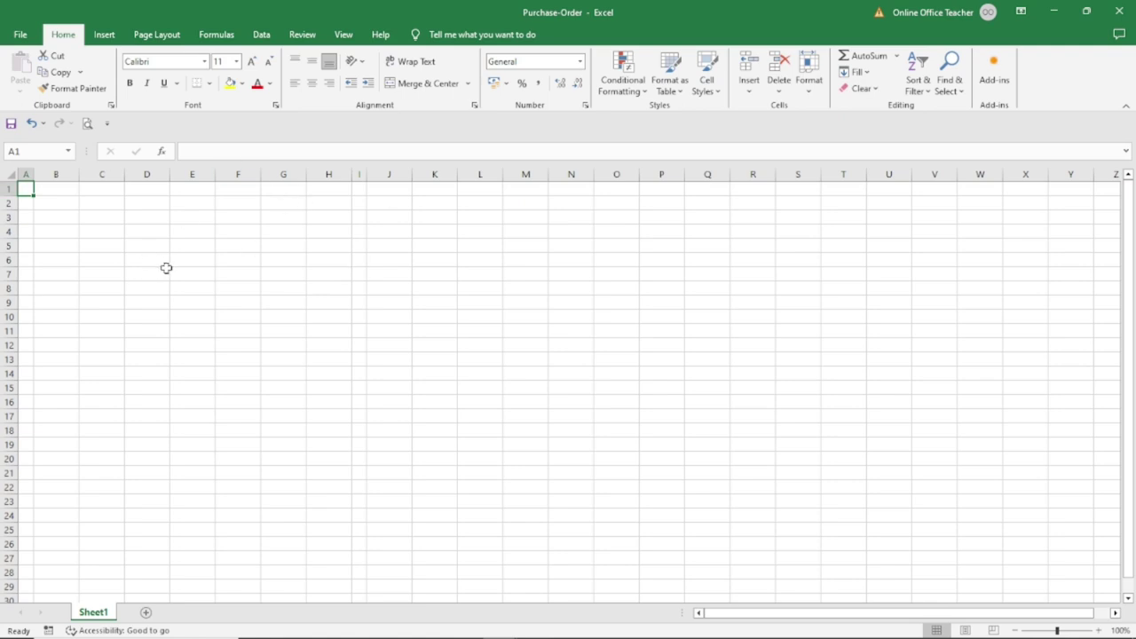
{"action": "left_click", "coordinate": [104, 203]}
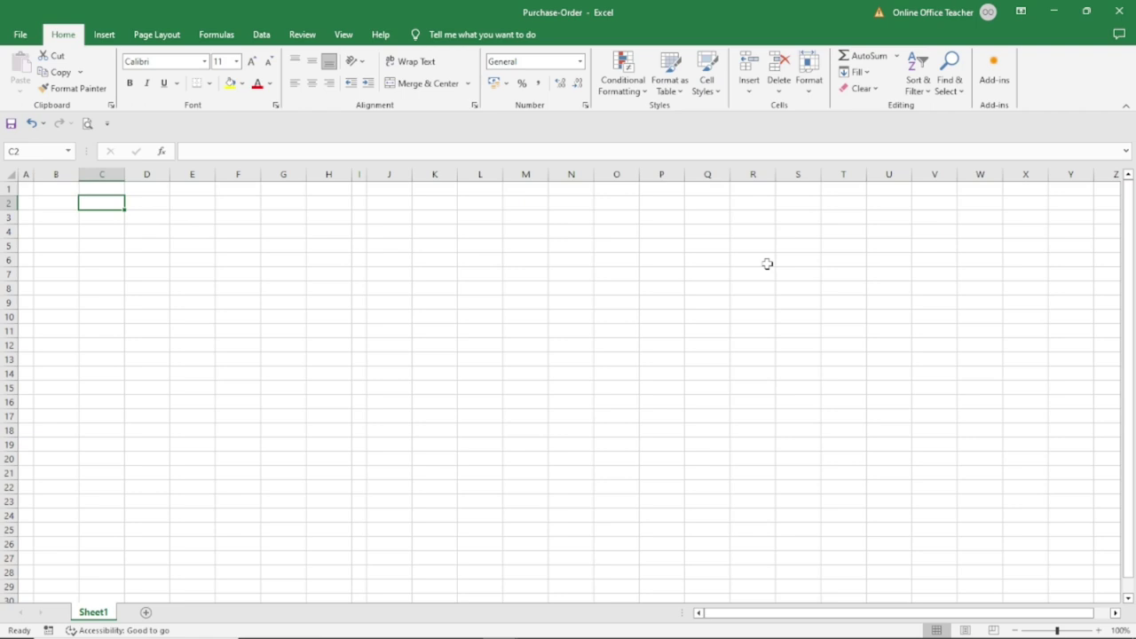
- Enter 'Dikupages Web', 'Purchase Order' and the company address line in B4
{"action": "type", "text": "Dikupages Web"}
{"action": "key", "text": "Return"}
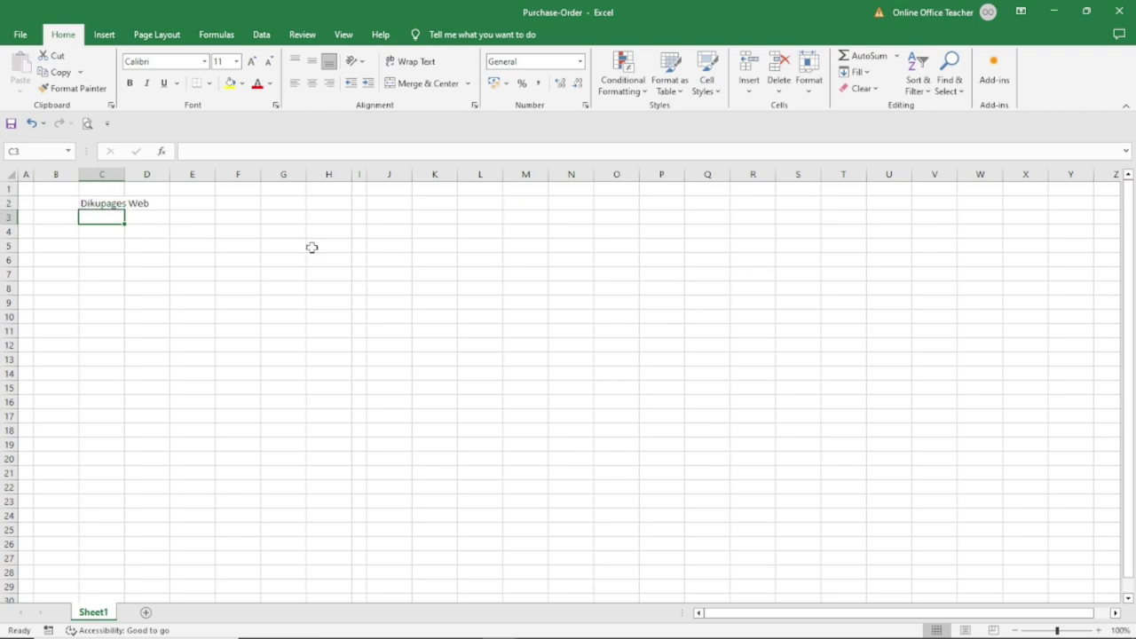
{"action": "type", "text": "Purchase Order"}
{"action": "key", "text": "Return"}
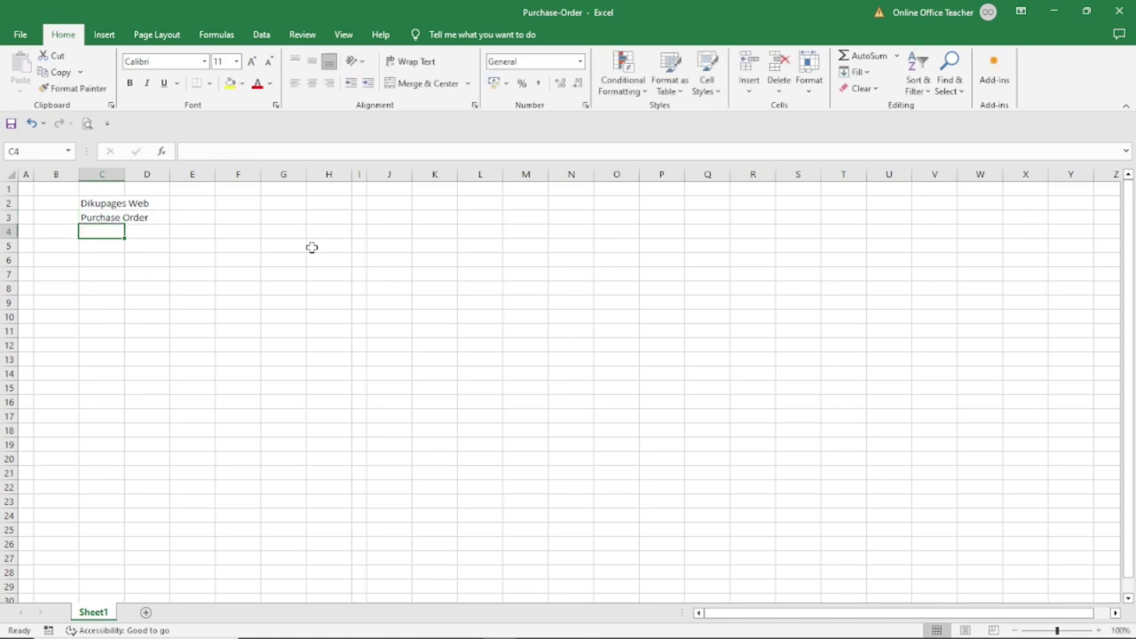
{"action": "left_click", "coordinate": [52, 232]}
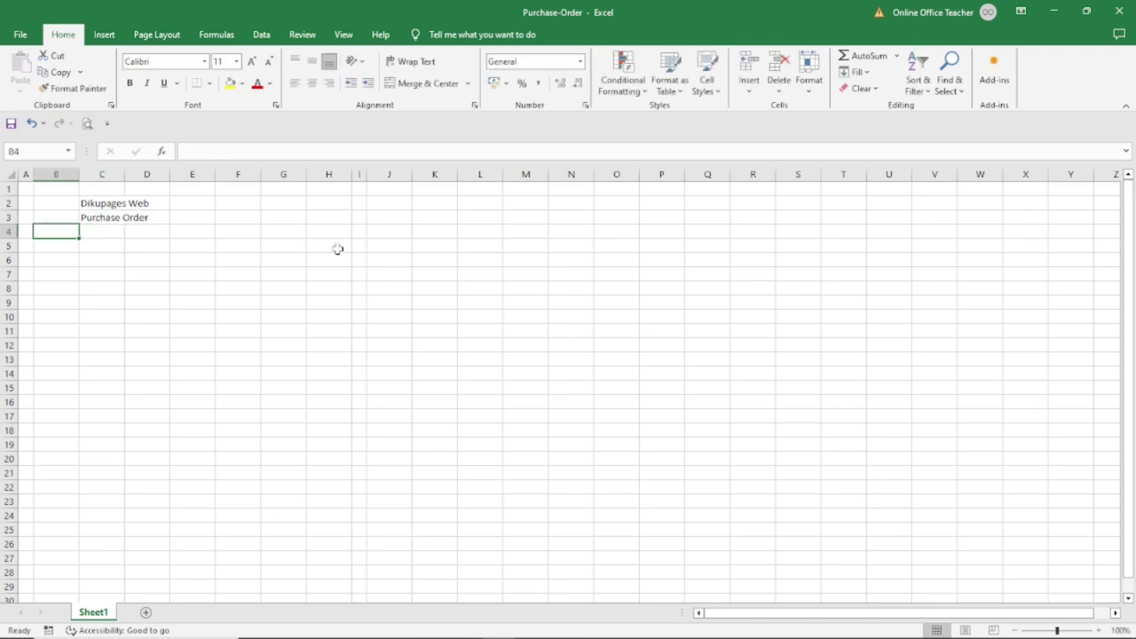
{"action": "type", "text": "Address:"}
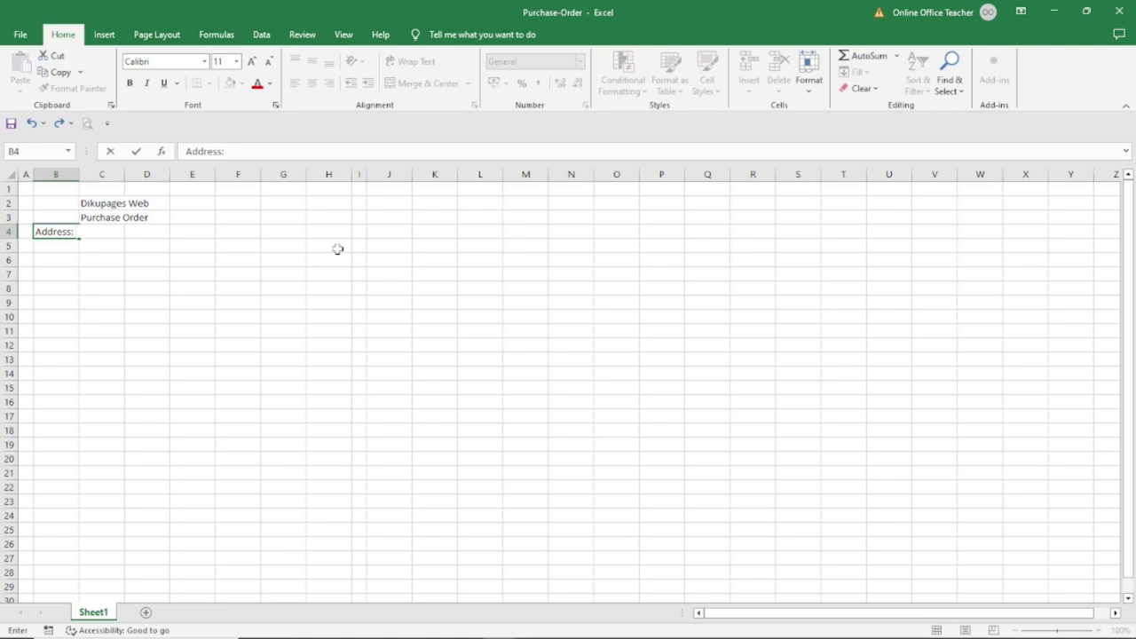
{"action": "type", "text": " E-Ext.  379, Damont Street - Changli, Tamale"}
{"action": "key", "text": "Return"}
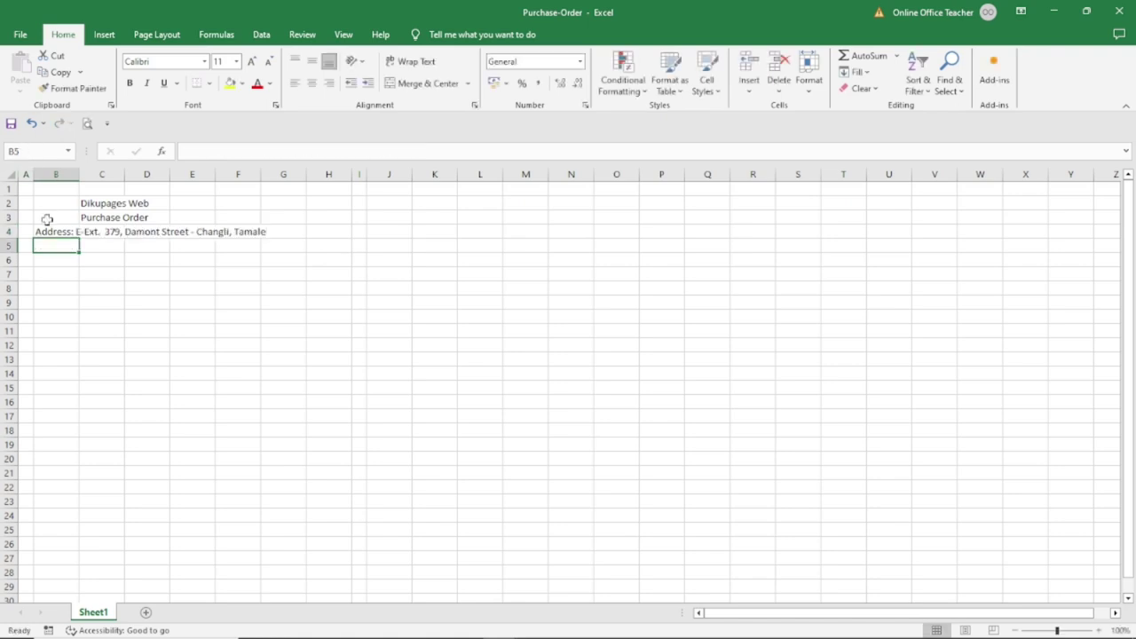
- Add the DATE: label in B5 and PO # in G5
{"action": "type", "text": "DAT"}
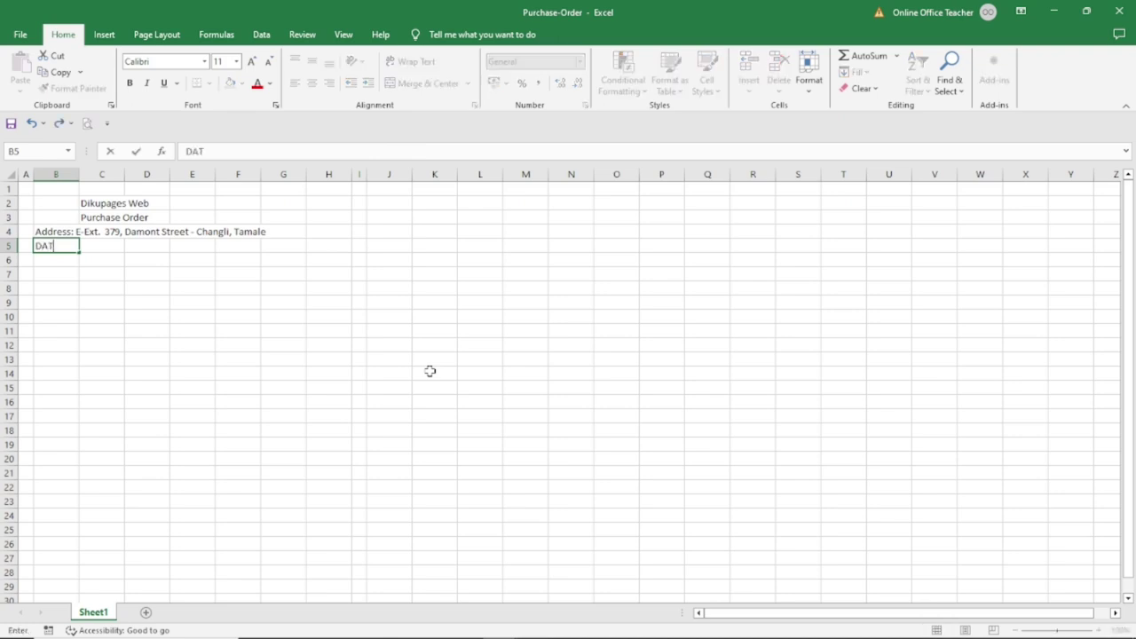
{"action": "type", "text": "E:"}
{"action": "left_click", "coordinate": [282, 245]}
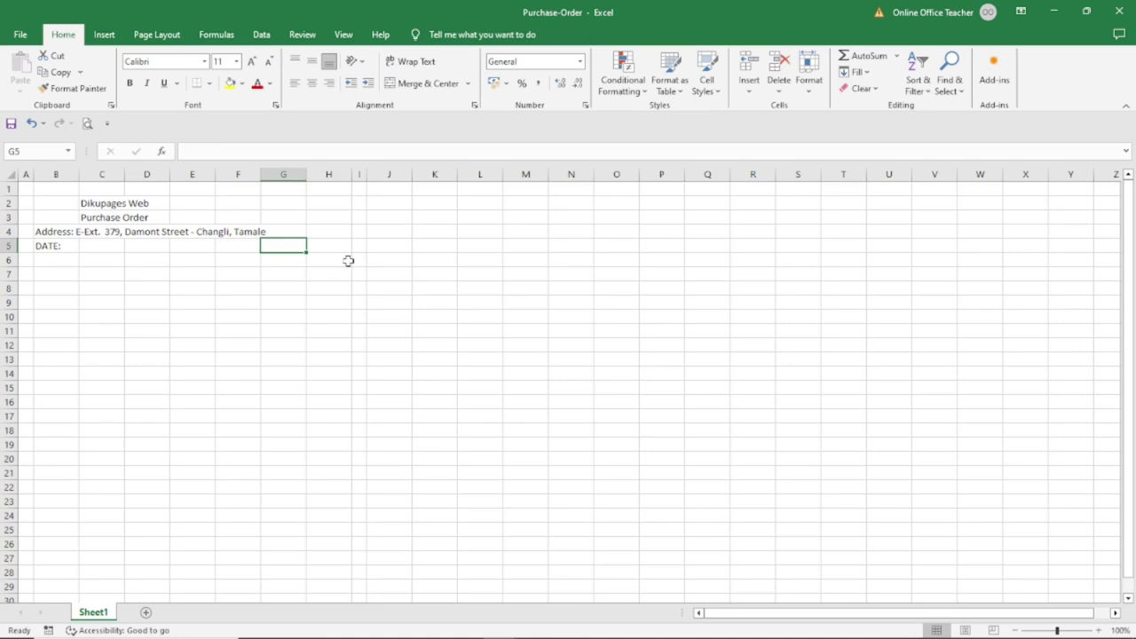
{"action": "type", "text": "PO #"}
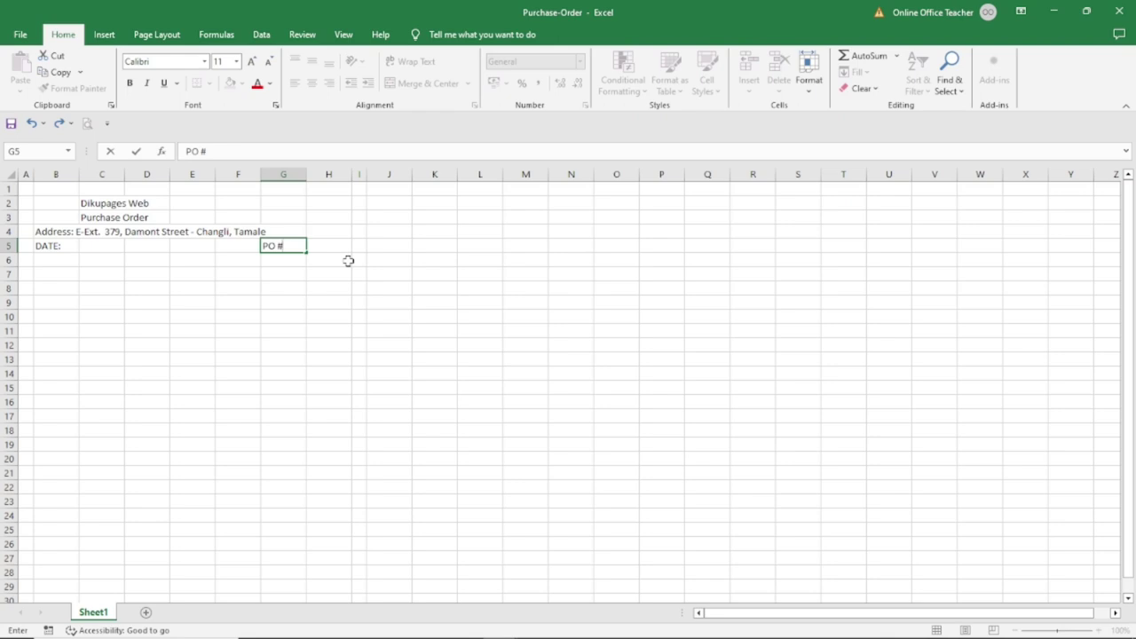
{"action": "key", "text": "Return"}
- Enter Supplier Details:, Name:, Address: and Order Details: down B6 to B9
{"action": "key", "text": "Left"}
{"action": "key", "text": "Left"}
{"action": "key", "text": "Left"}
{"action": "key", "text": "Left"}
{"action": "key", "text": "Left"}
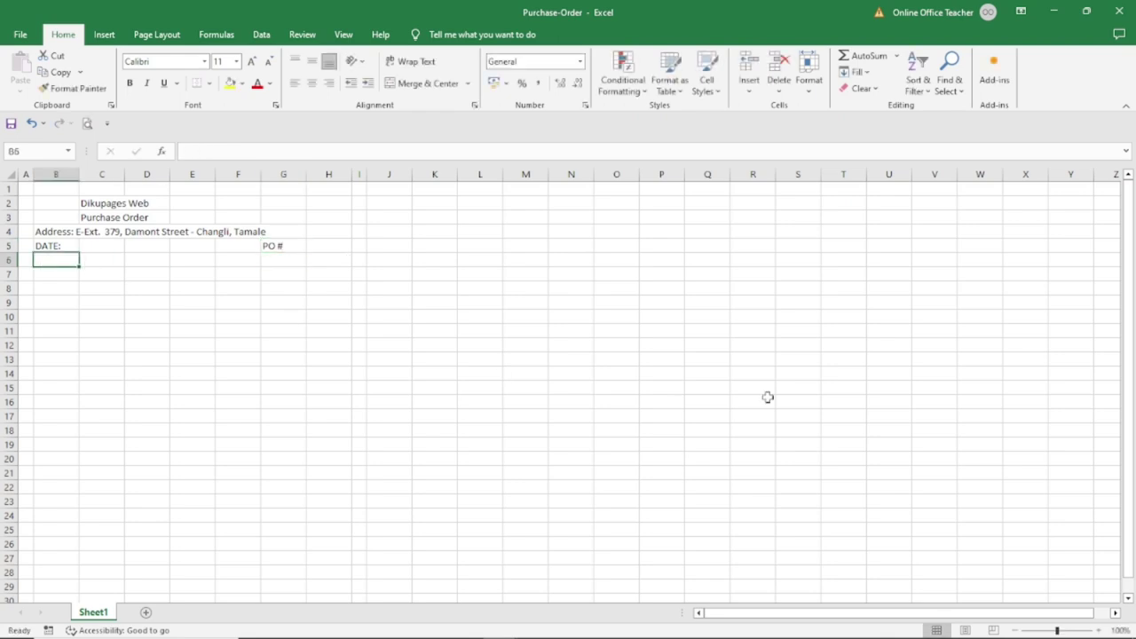
{"action": "type", "text": "s"}
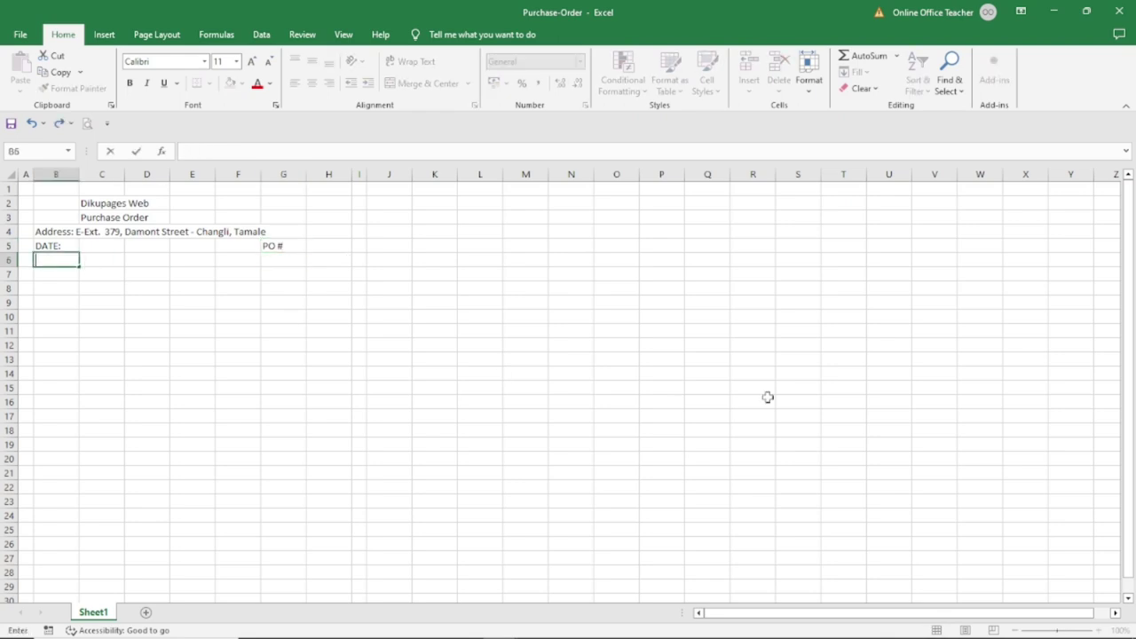
{"action": "type", "text": "Supplier Details:"}
{"action": "key", "text": "Return"}
{"action": "type", "text": "Na"}
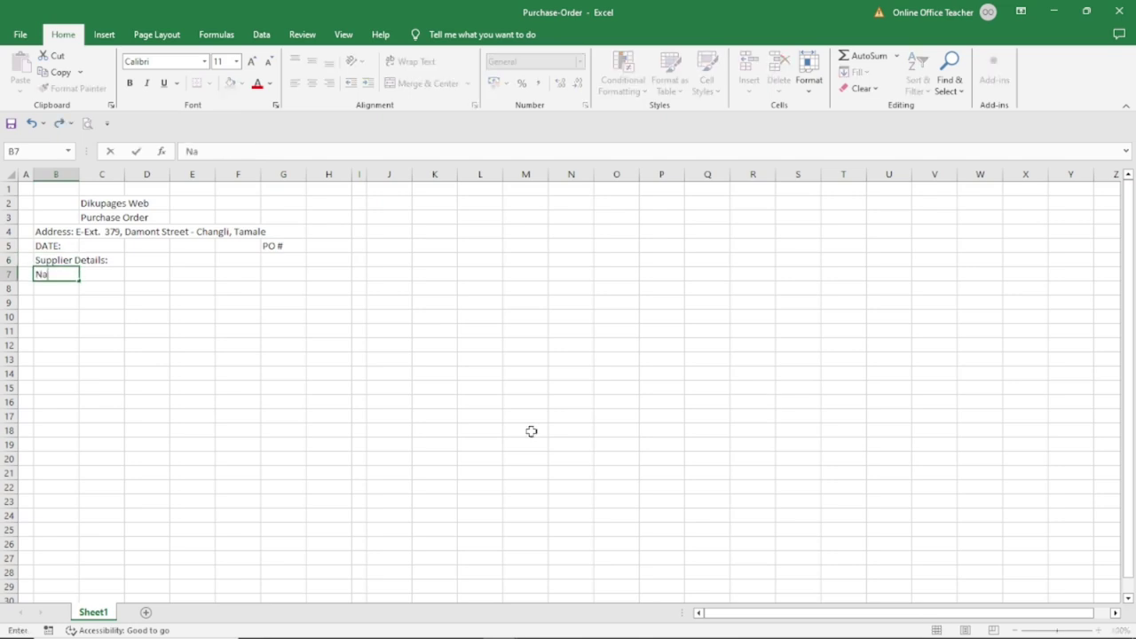
{"action": "type", "text": "me:"}
{"action": "key", "text": "Return"}
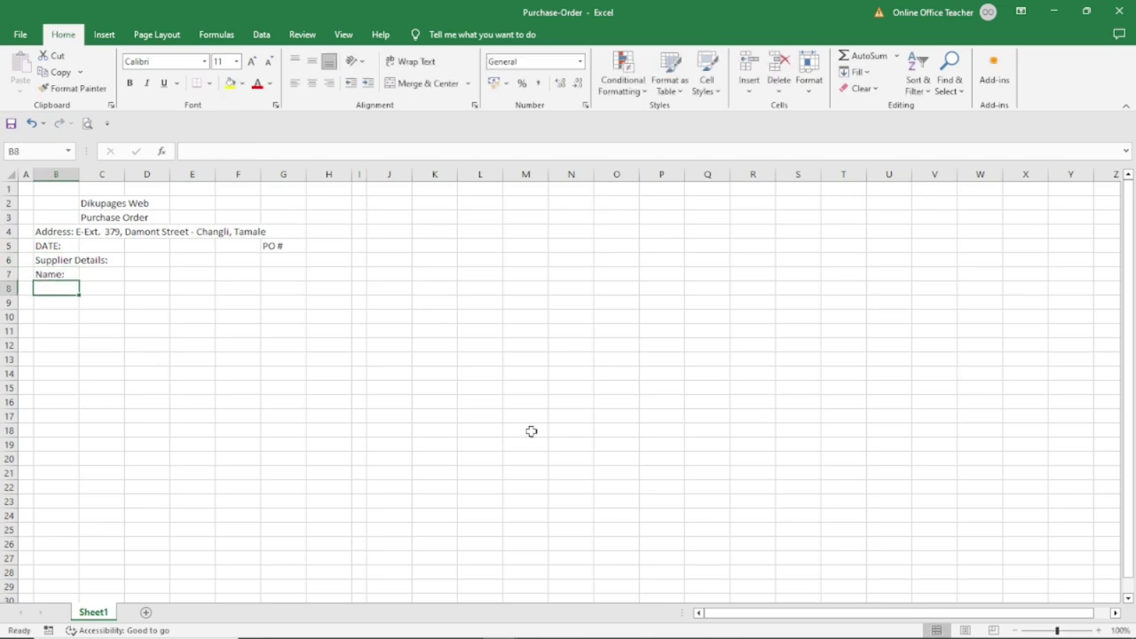
{"action": "type", "text": "Address:"}
{"action": "key", "text": "Delete"}
{"action": "key", "text": "Return"}
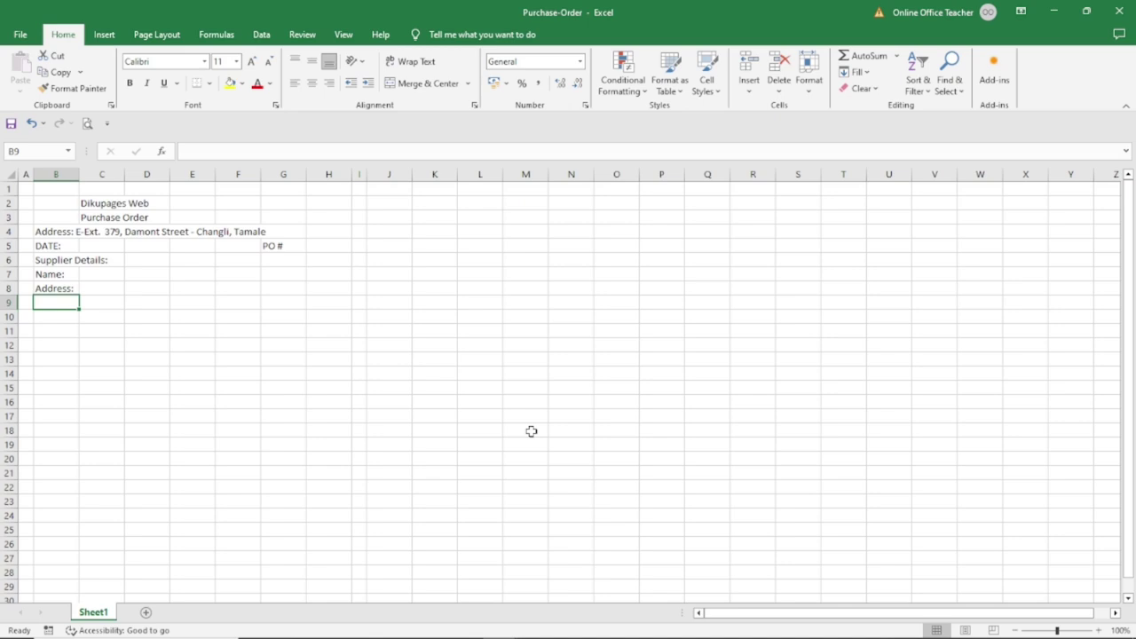
{"action": "type", "text": "Order Details:"}
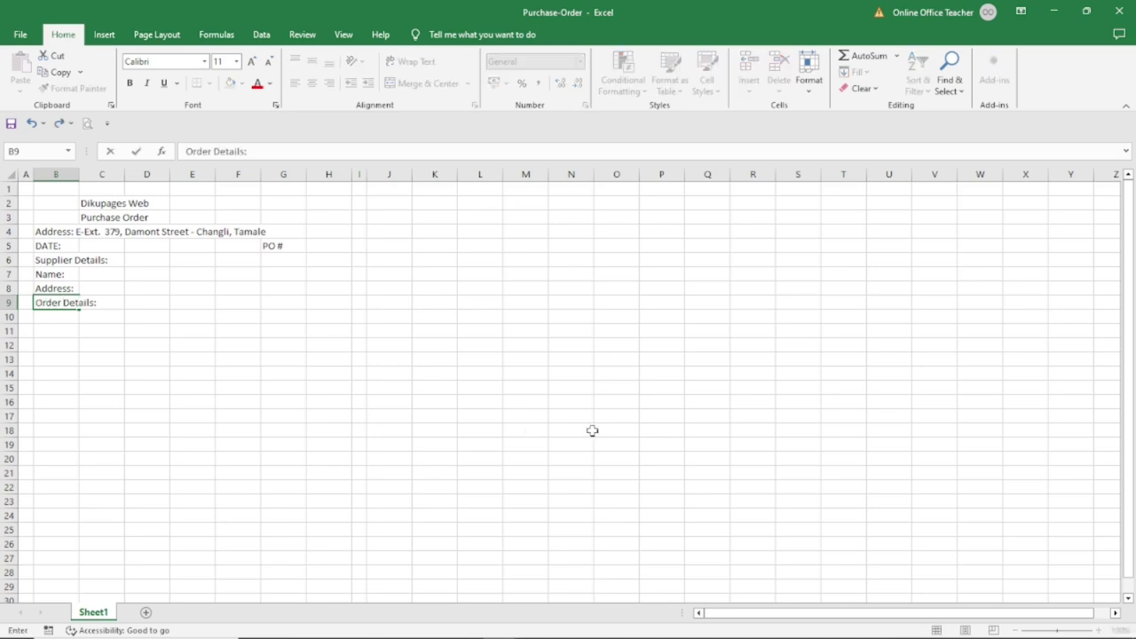
{"action": "key", "text": "Return"}
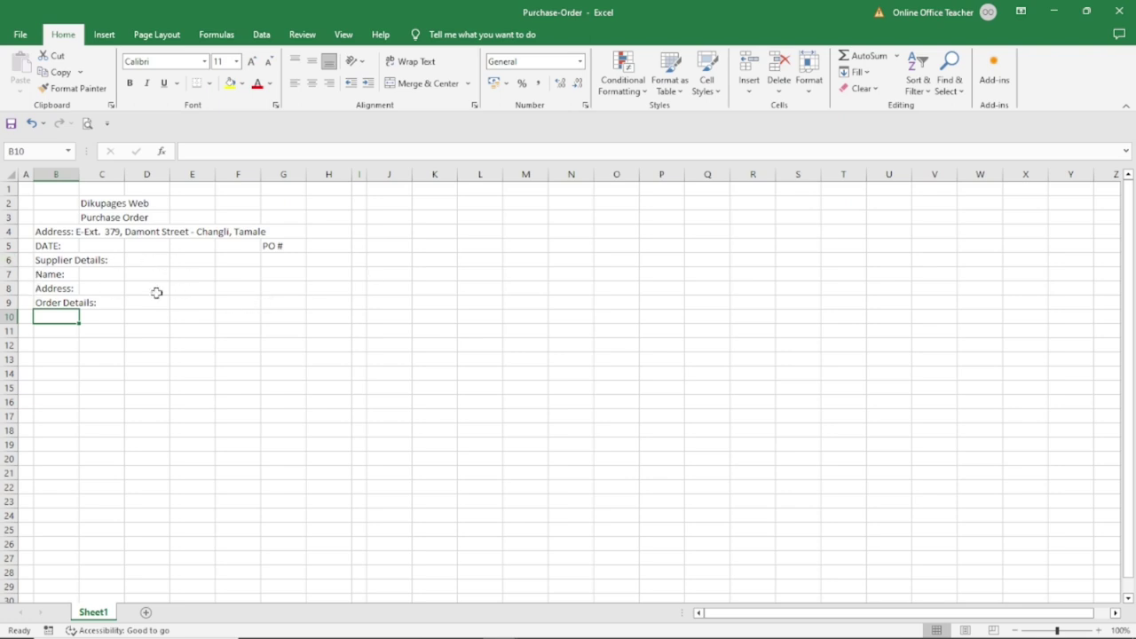
- Merge and centre the company name and title across C2:H3, and merge the address row B4:H4
{"action": "left_click_drag", "start_coordinate": [91, 202], "coordinate": [324, 201]}
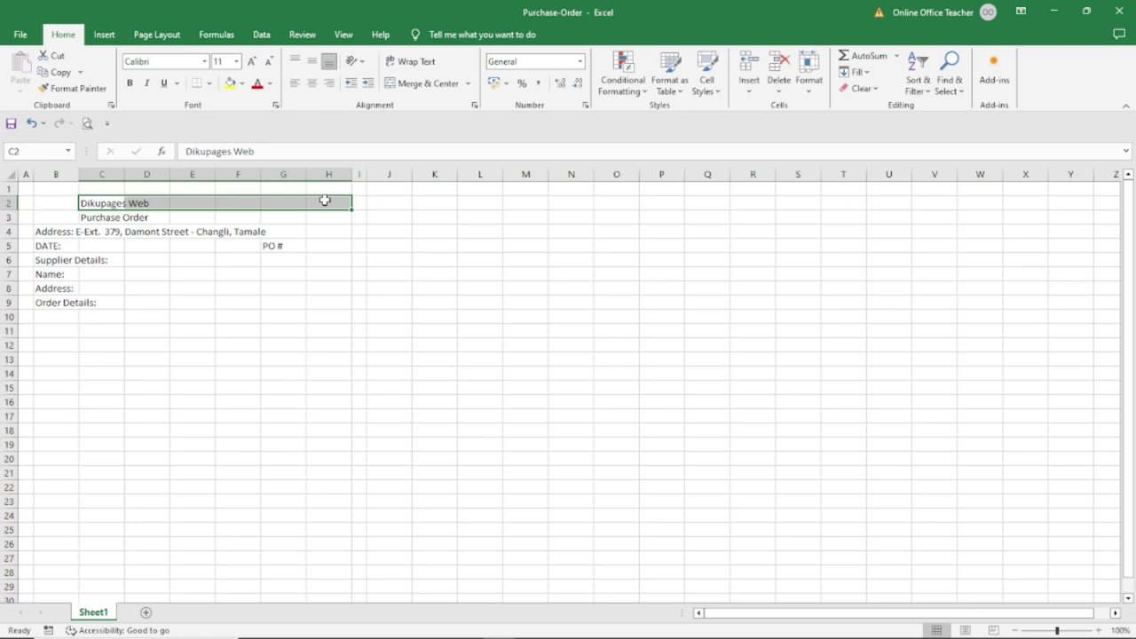
{"action": "left_click", "coordinate": [422, 83]}
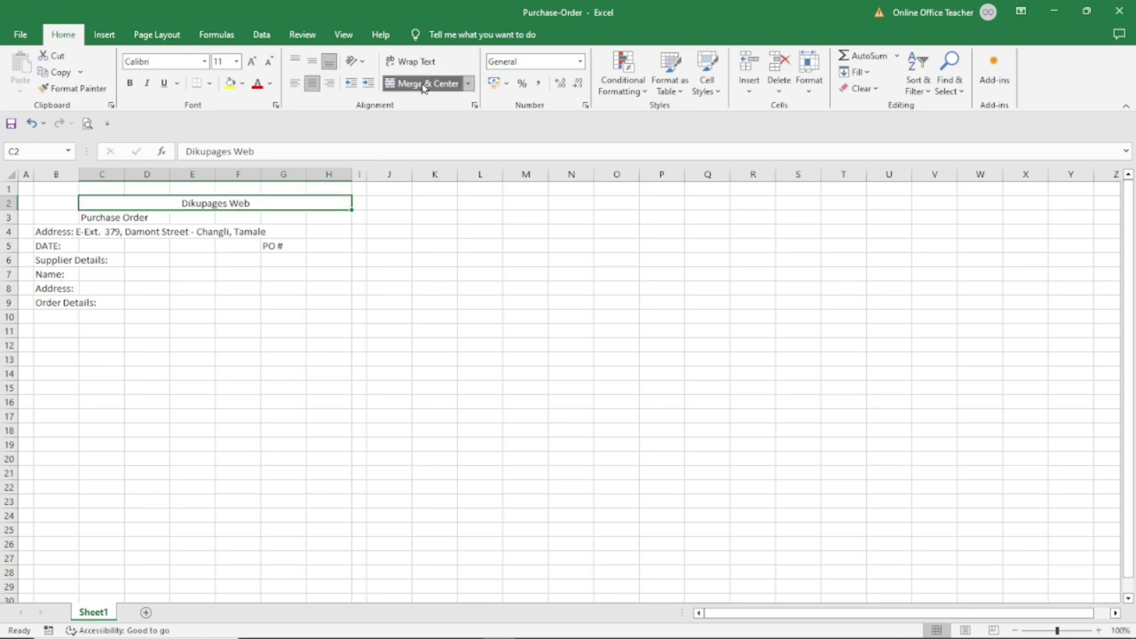
{"action": "left_click_drag", "start_coordinate": [96, 217], "coordinate": [322, 215]}
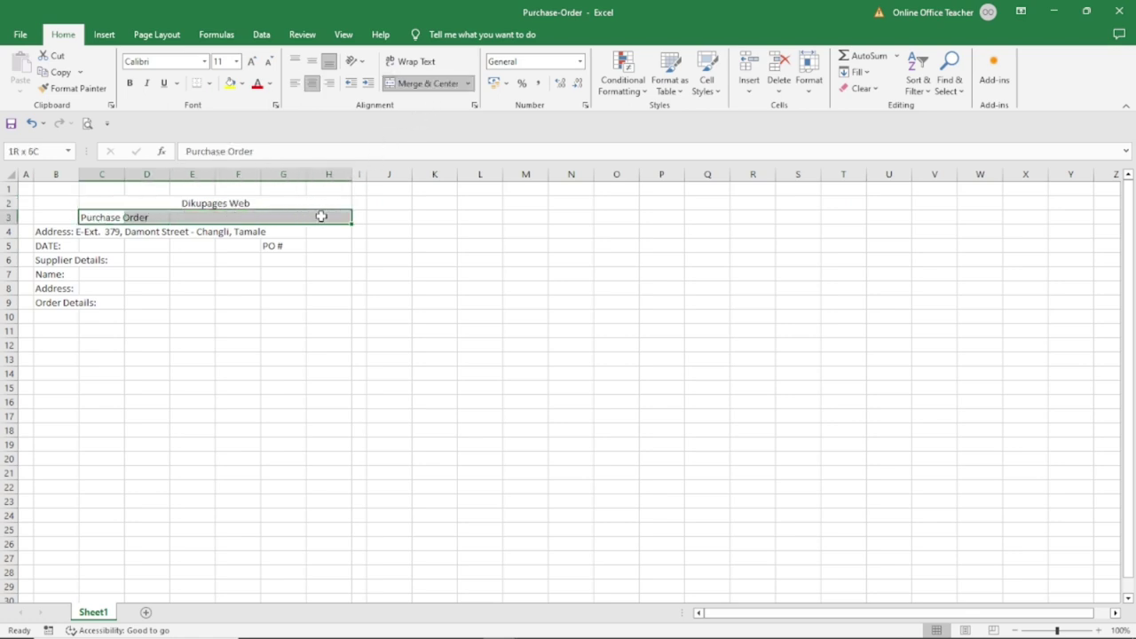
{"action": "left_click", "coordinate": [433, 84]}
{"action": "left_click_drag", "start_coordinate": [41, 232], "coordinate": [345, 232]}
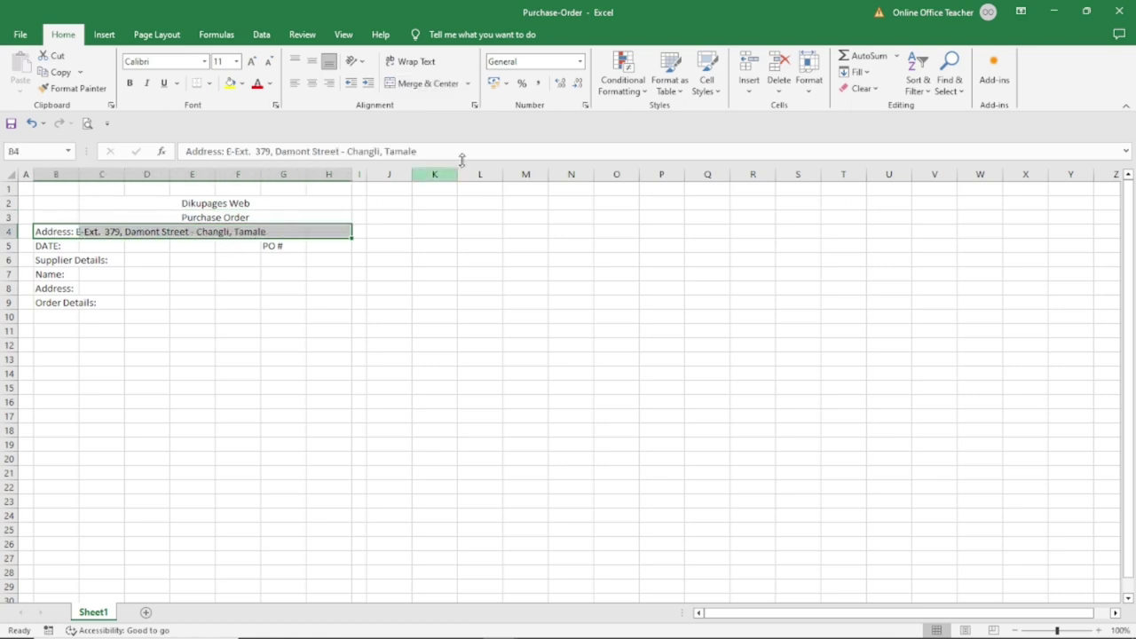
{"action": "left_click", "coordinate": [469, 84]}
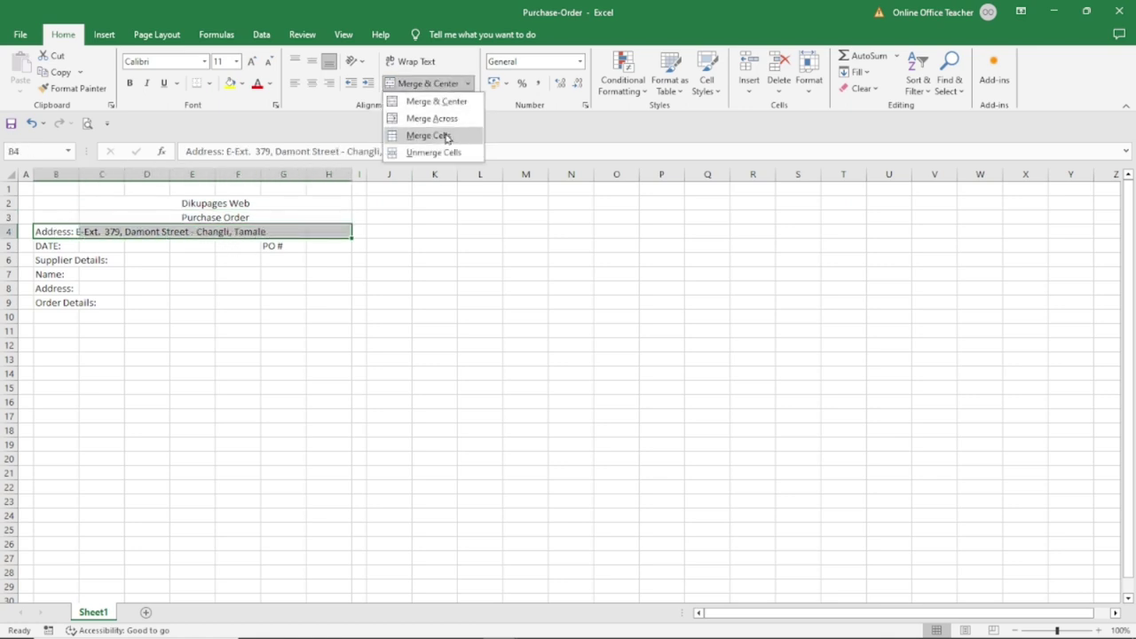
{"action": "left_click", "coordinate": [420, 118]}
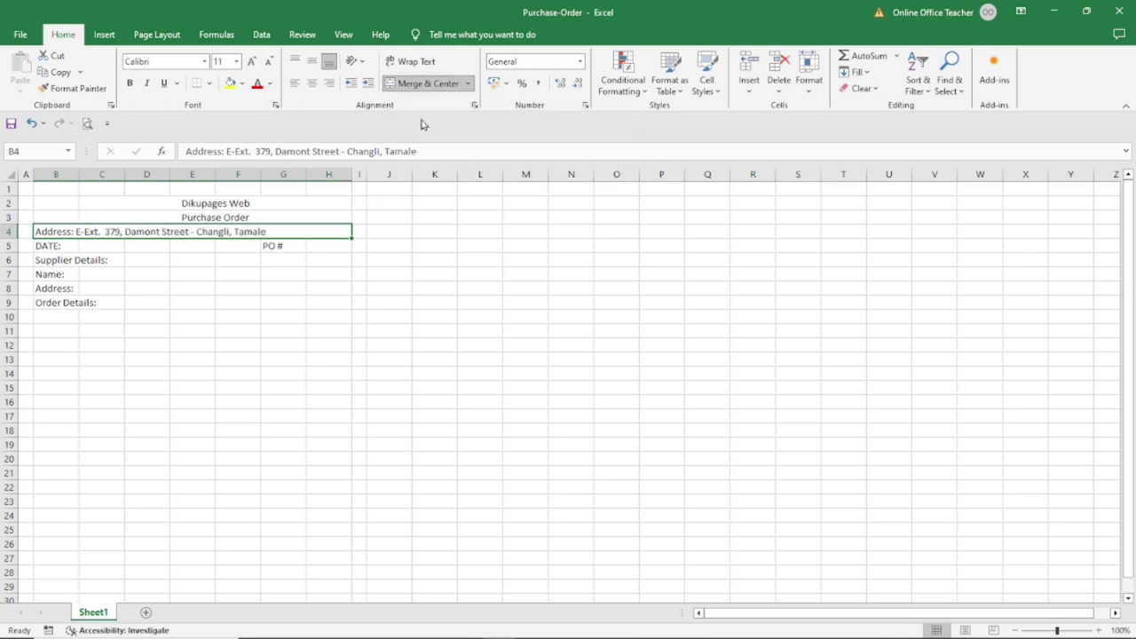
- Merge D5:F5 into a single date field next to DATE:
{"action": "left_click", "coordinate": [324, 316]}
{"action": "left_click", "coordinate": [93, 242]}
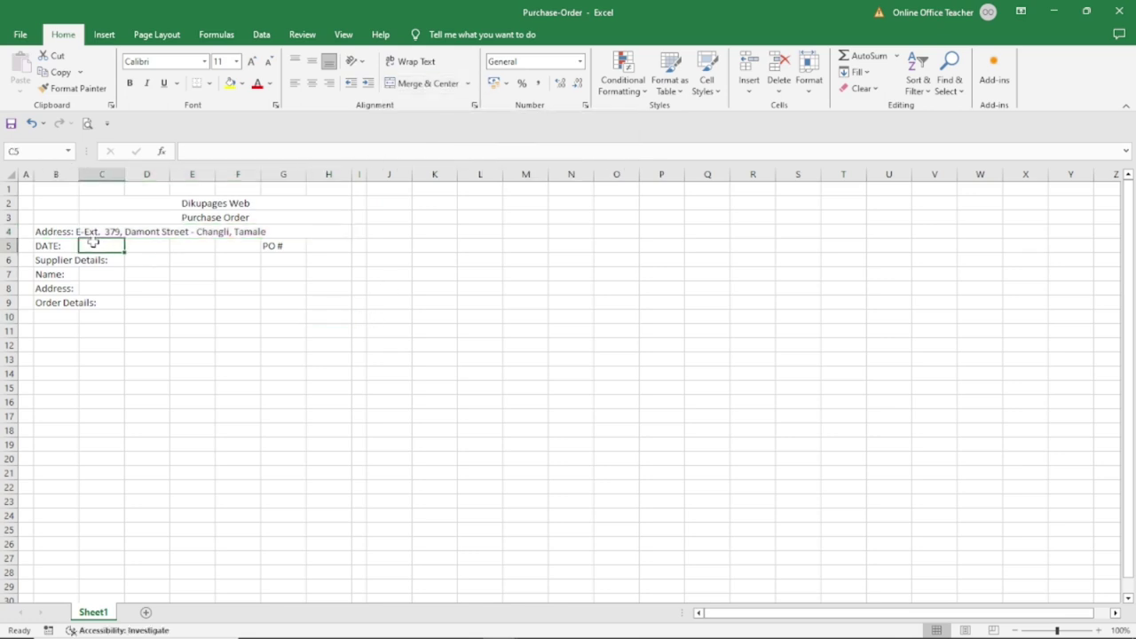
{"action": "left_click_drag", "start_coordinate": [142, 244], "coordinate": [231, 242]}
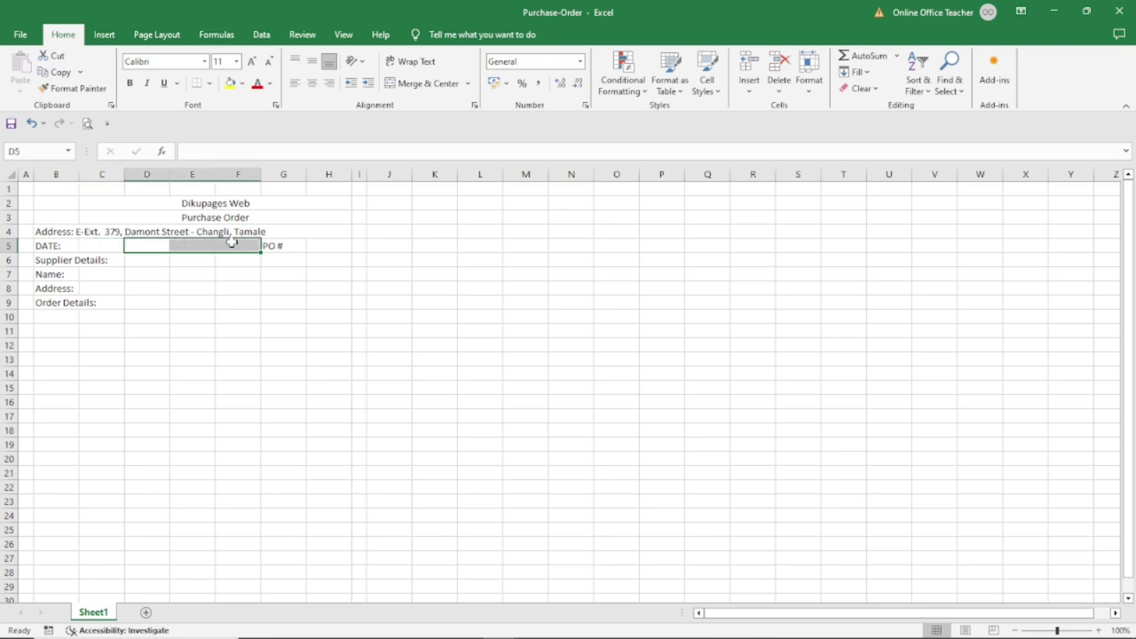
{"action": "left_click", "coordinate": [421, 84]}
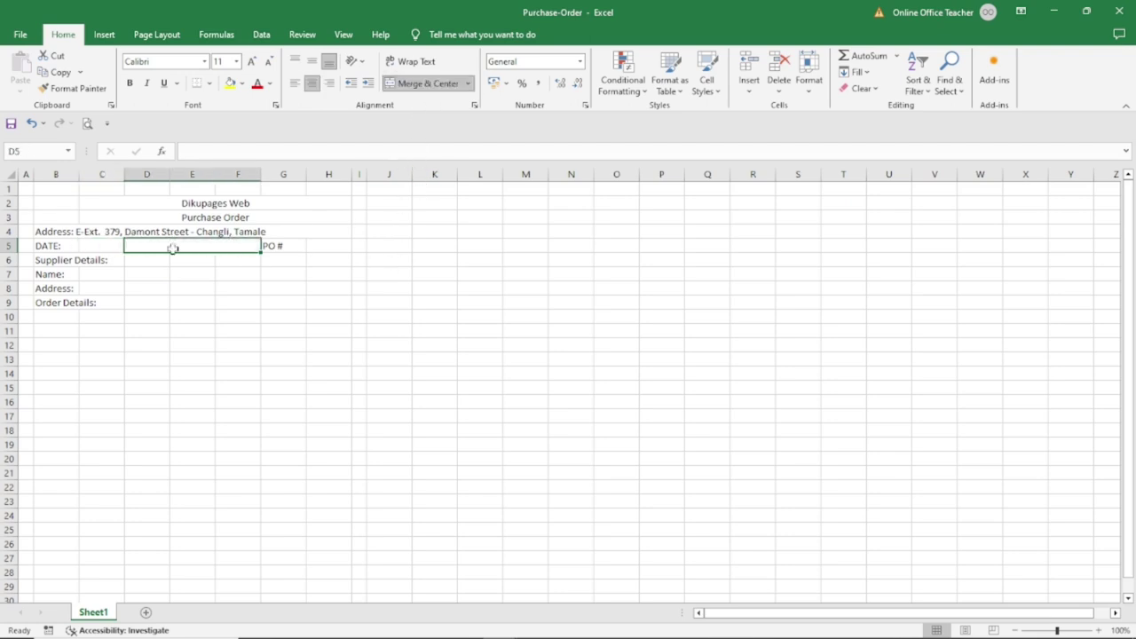
{"action": "left_click", "coordinate": [331, 247]}
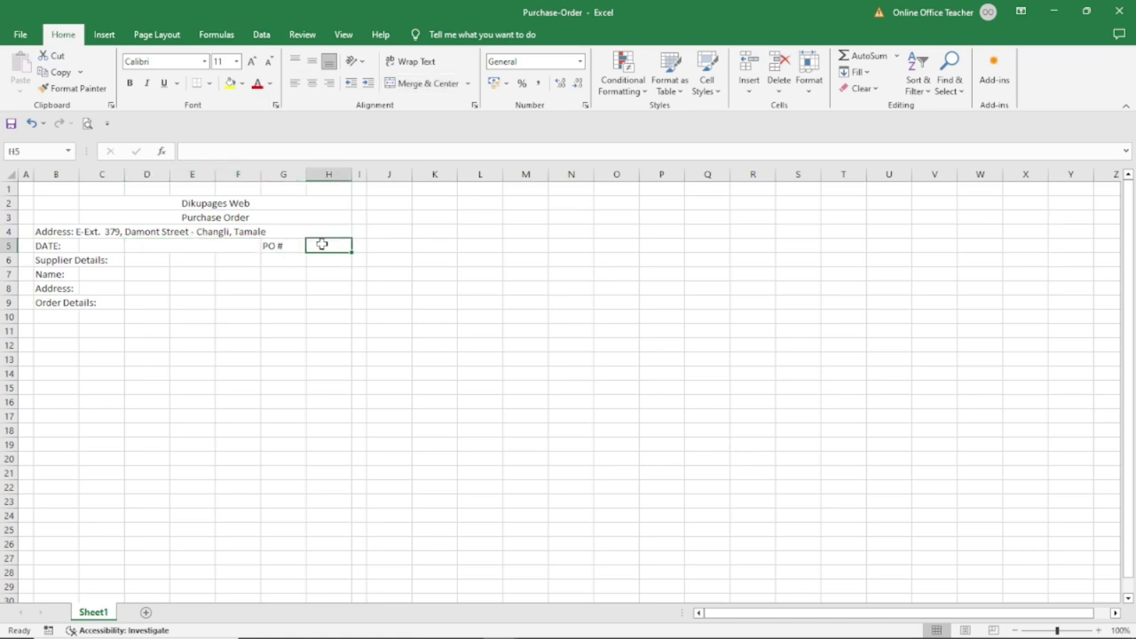
- Merge B6:H6 for Supplier Details: and merge C7:H7 and C8:H8 into name and address fields
{"action": "left_click_drag", "start_coordinate": [39, 260], "coordinate": [311, 260]}
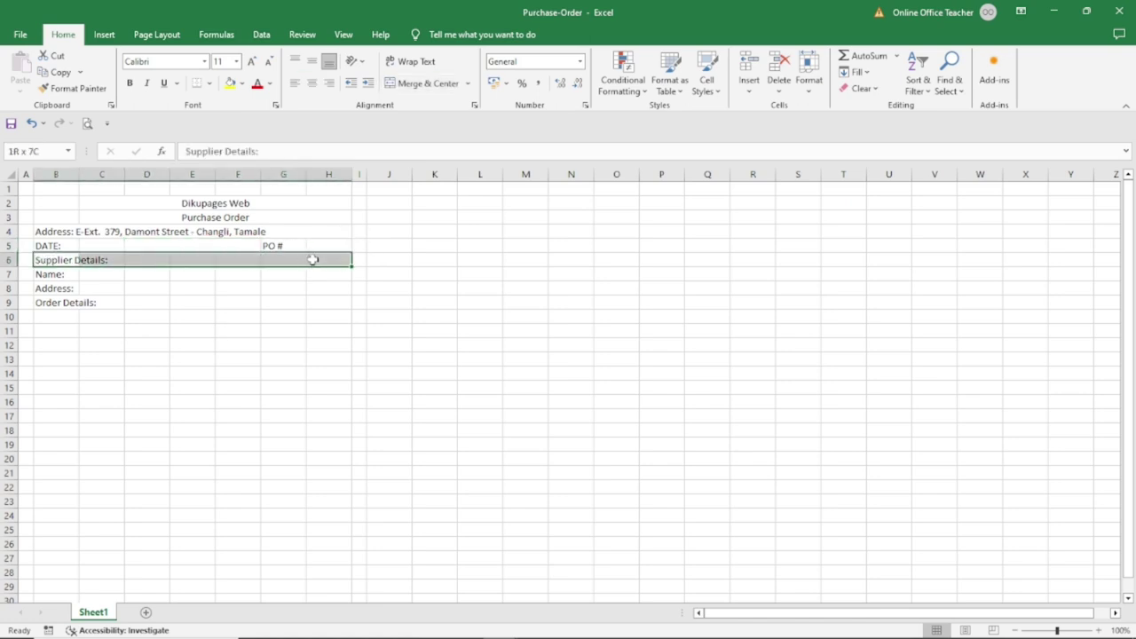
{"action": "left_click", "coordinate": [468, 83]}
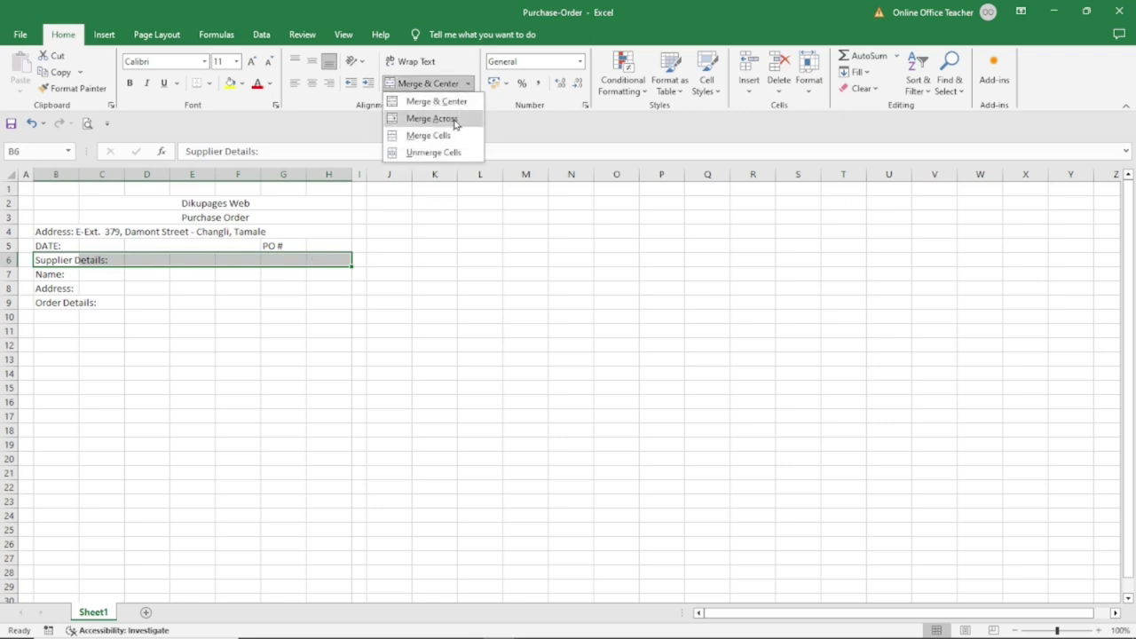
{"action": "left_click", "coordinate": [450, 125]}
{"action": "left_click_drag", "start_coordinate": [95, 276], "coordinate": [330, 279]}
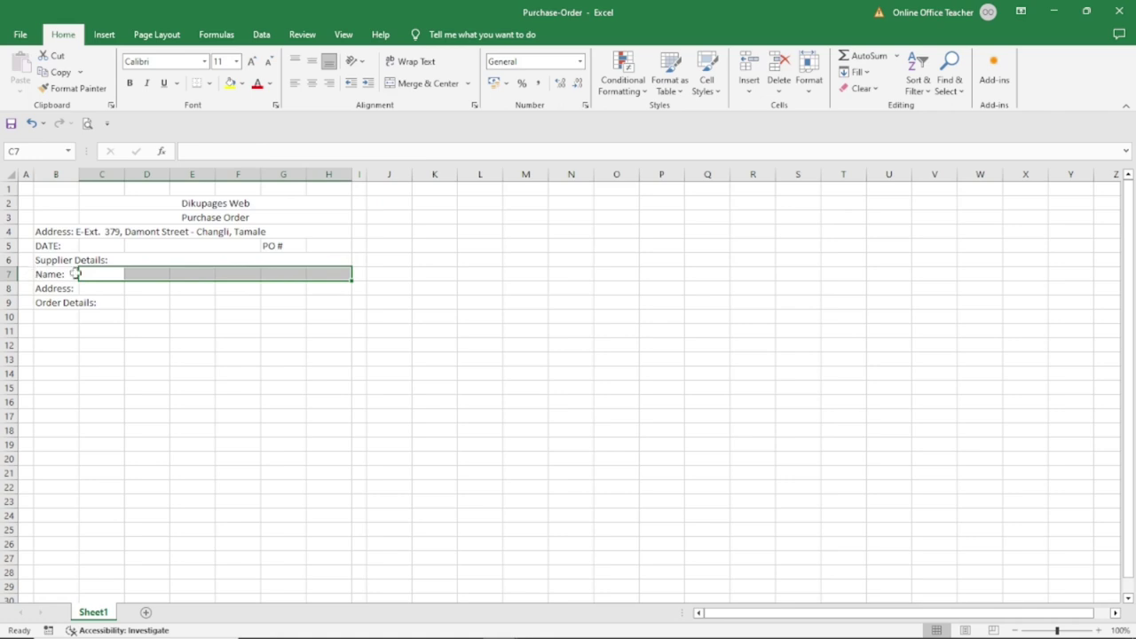
{"action": "left_click", "coordinate": [467, 83]}
{"action": "left_click", "coordinate": [450, 125]}
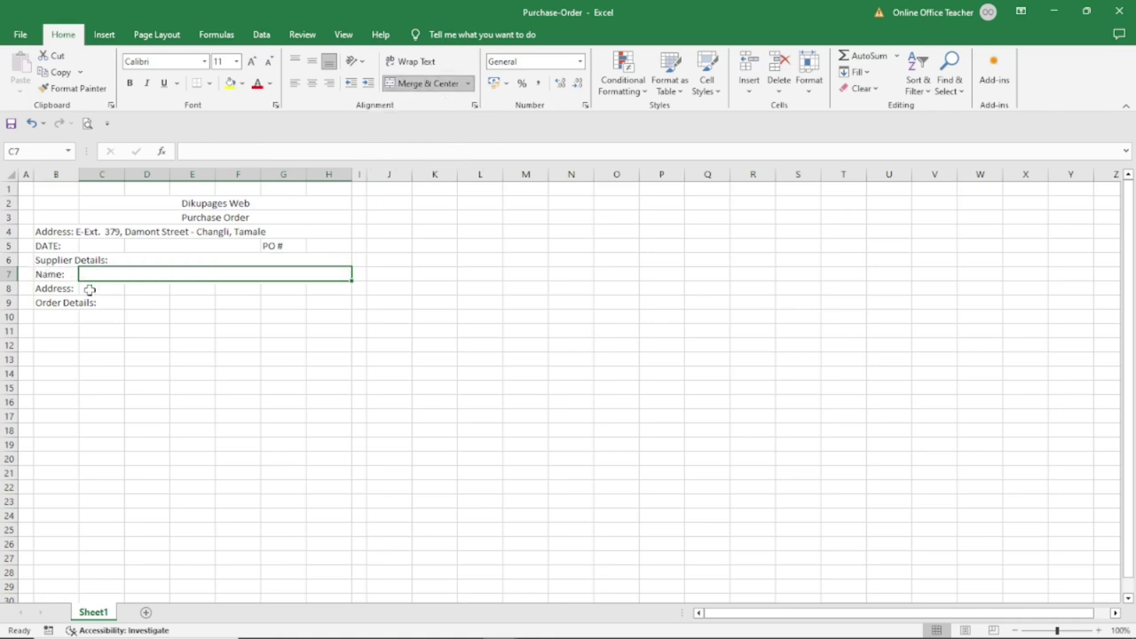
{"action": "left_click_drag", "start_coordinate": [88, 290], "coordinate": [330, 290]}
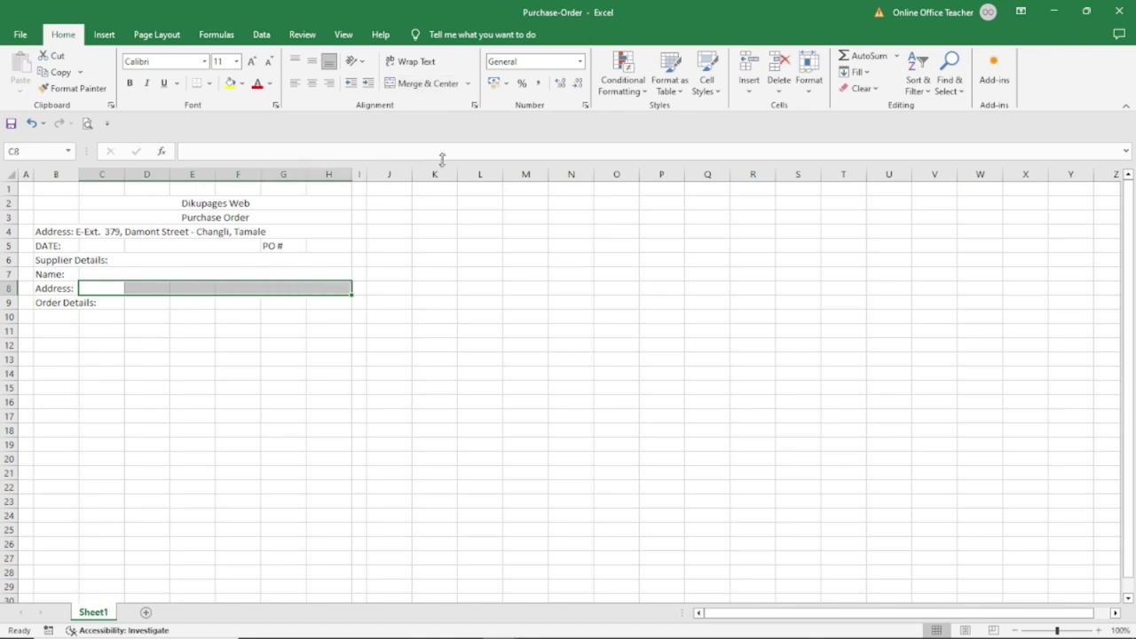
{"action": "left_click", "coordinate": [467, 83]}
{"action": "left_click", "coordinate": [448, 122]}
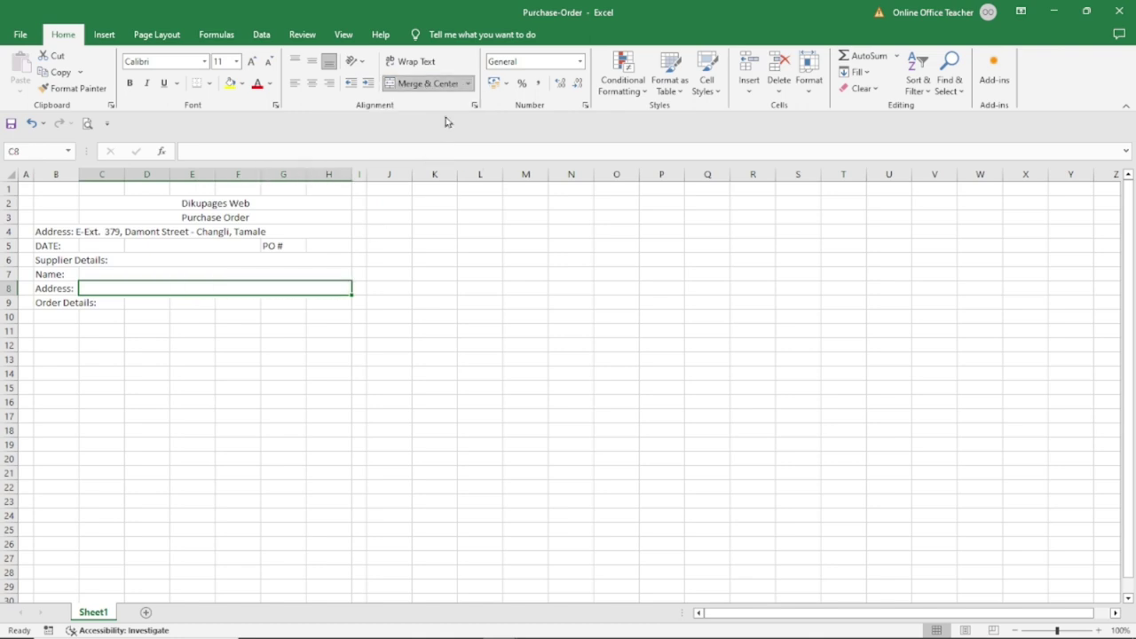
- Merge B9:H9 for Order Details: and left-align the label
{"action": "left_click_drag", "start_coordinate": [48, 303], "coordinate": [341, 301]}
{"action": "left_click", "coordinate": [427, 83]}
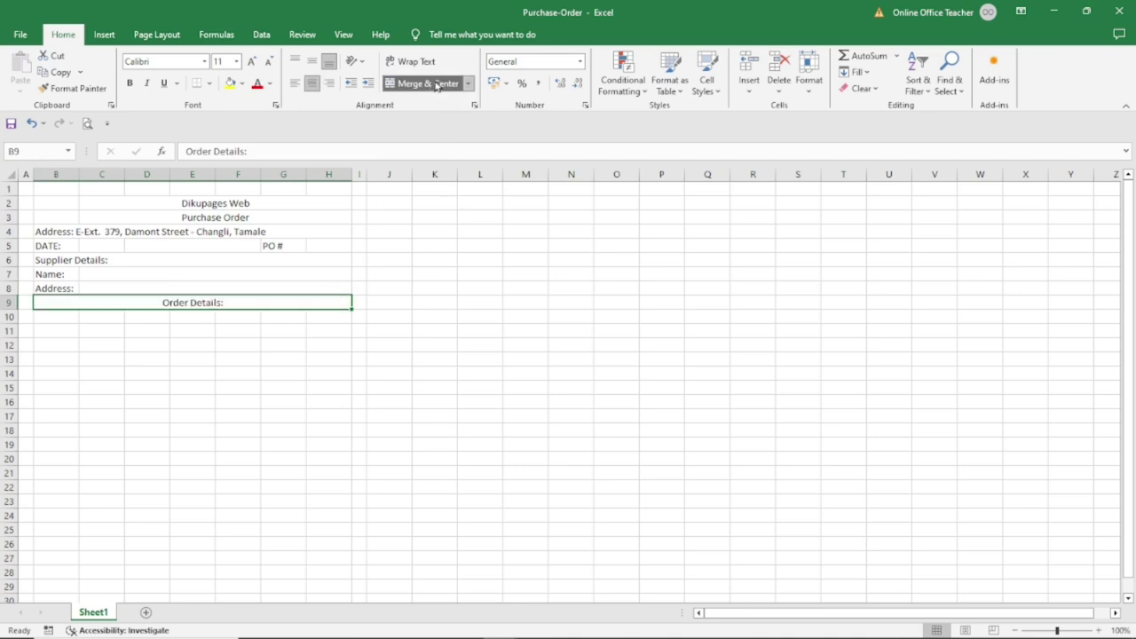
{"action": "left_click", "coordinate": [467, 83]}
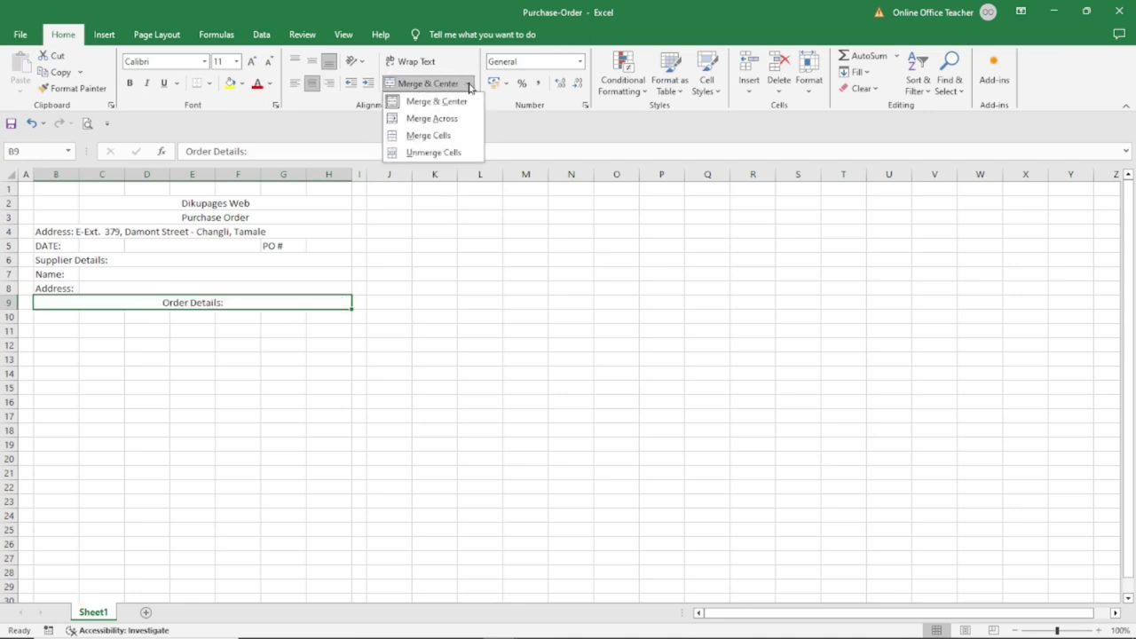
{"action": "left_click", "coordinate": [449, 119]}
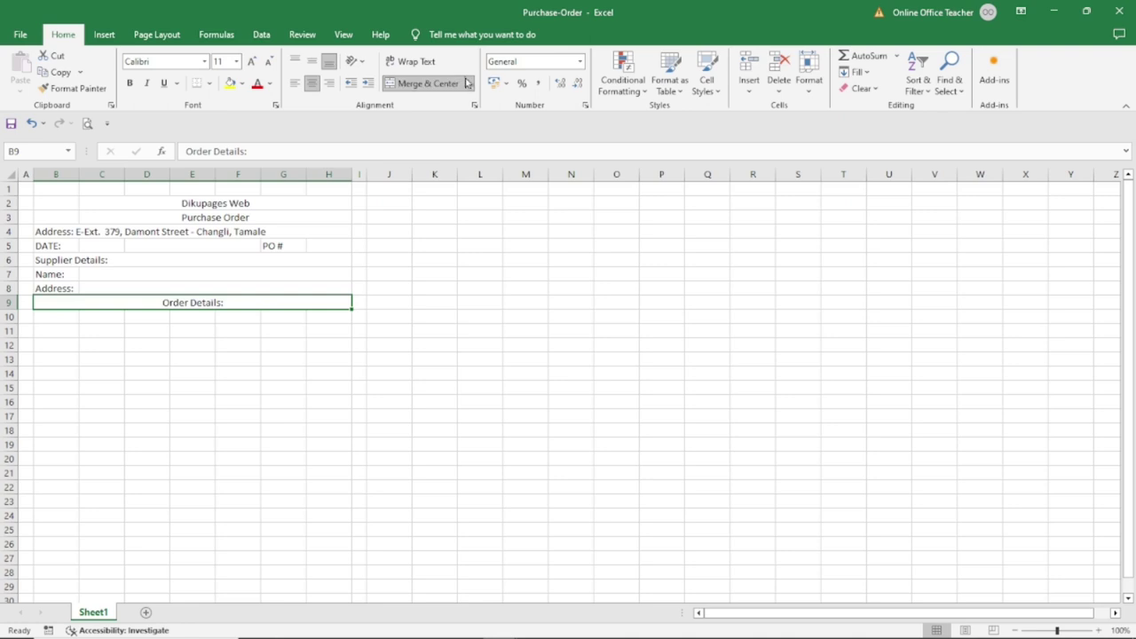
{"action": "left_click", "coordinate": [294, 85]}
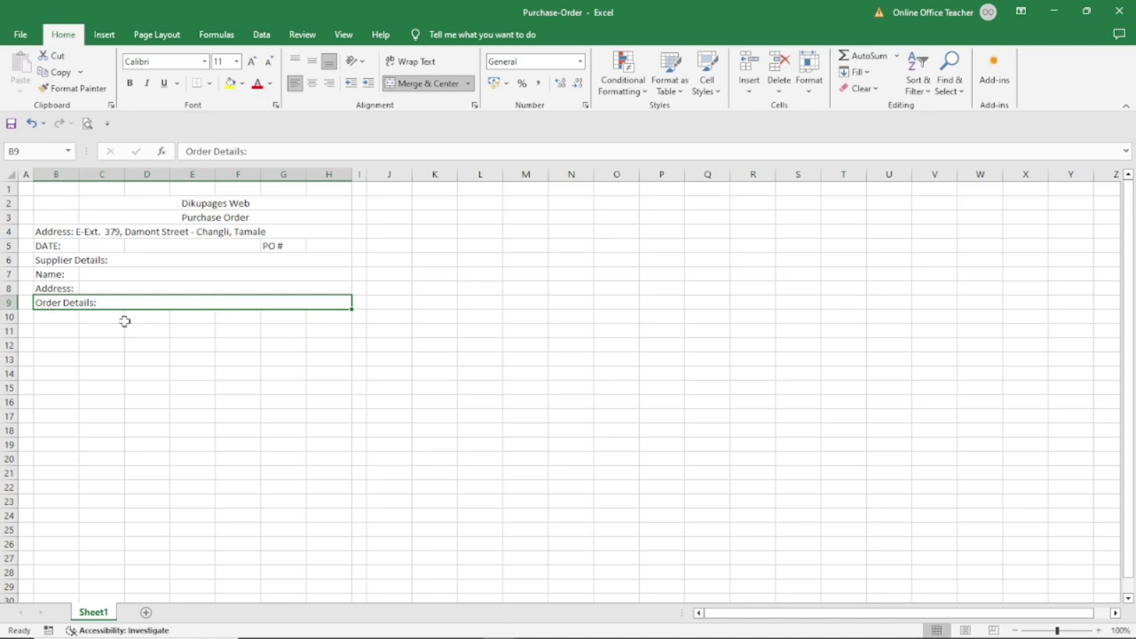
- Enter Product Code in B10 and Description in C10, merging and centring Description across C10:D10
{"action": "left_click", "coordinate": [55, 316]}
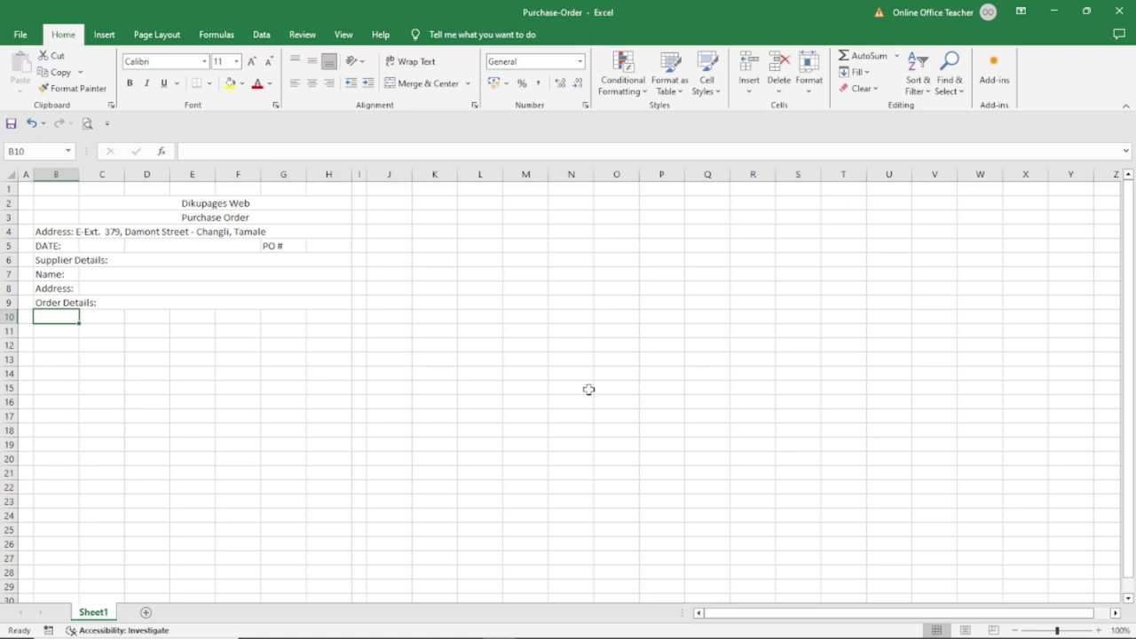
{"action": "type", "text": "Product Code"}
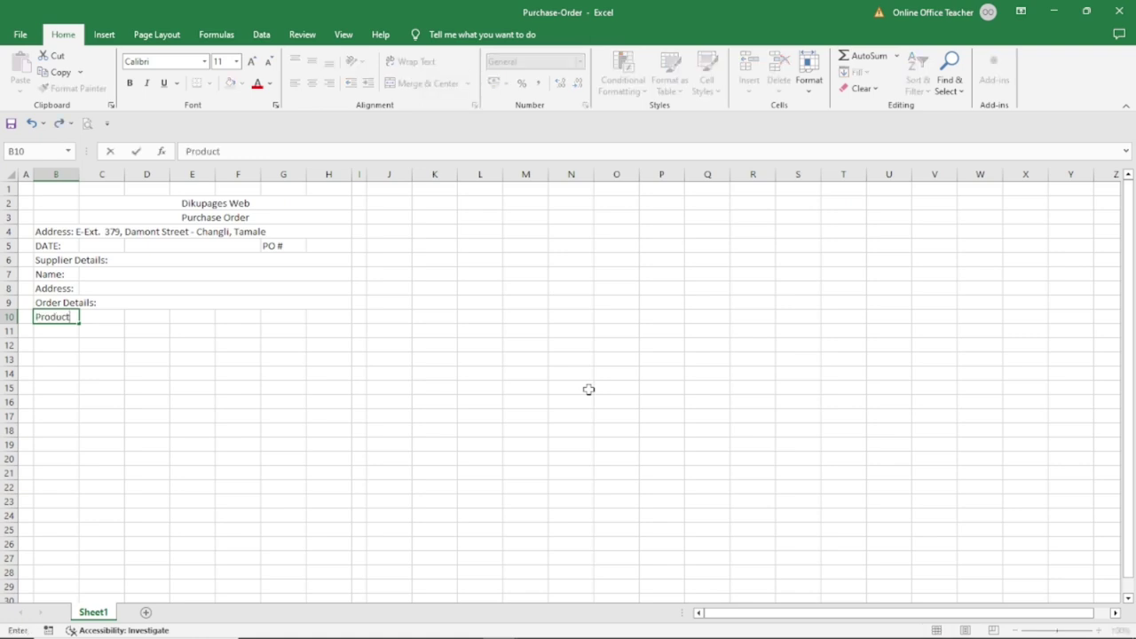
{"action": "key", "text": "Tab"}
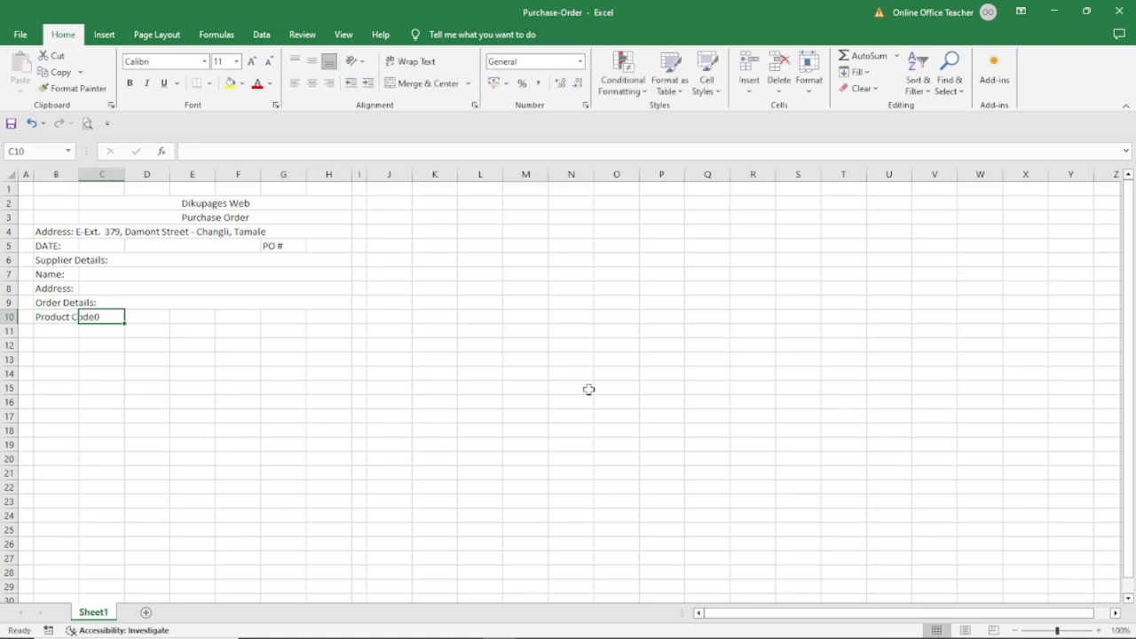
{"action": "type", "text": "Description"}
{"action": "left_click", "coordinate": [193, 313]}
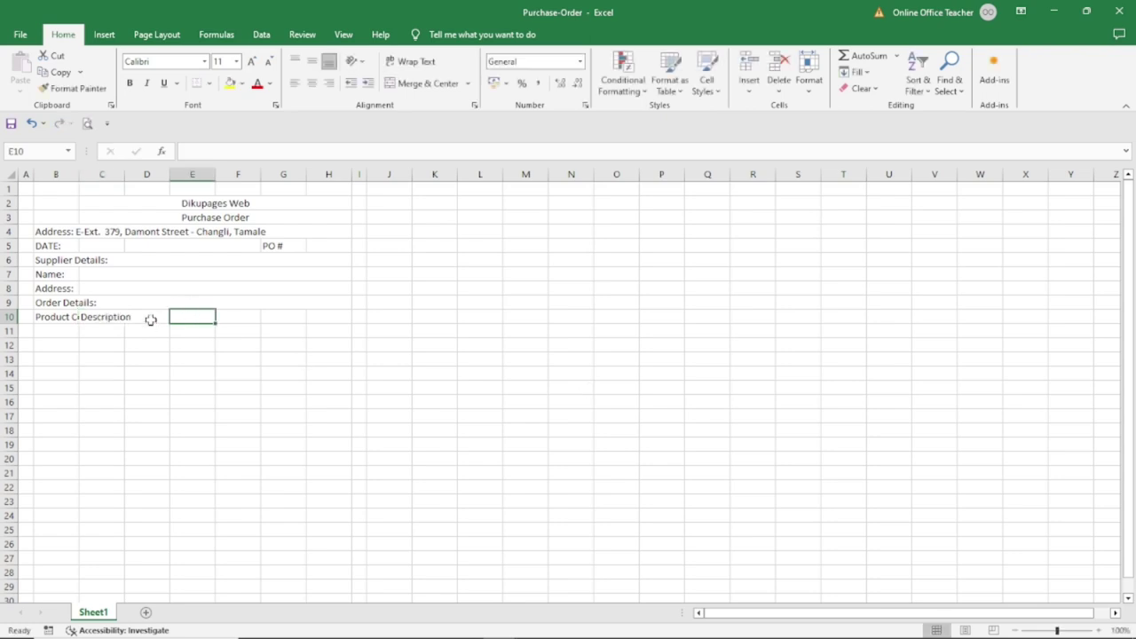
{"action": "left_click", "coordinate": [152, 320]}
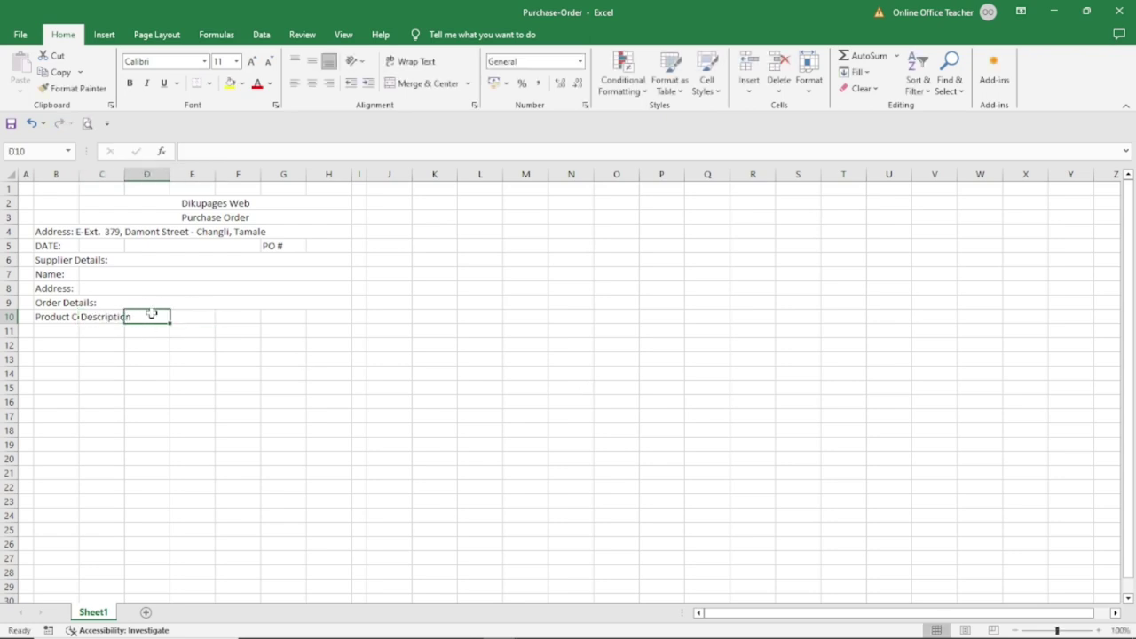
{"action": "left_click_drag", "start_coordinate": [92, 315], "coordinate": [145, 317]}
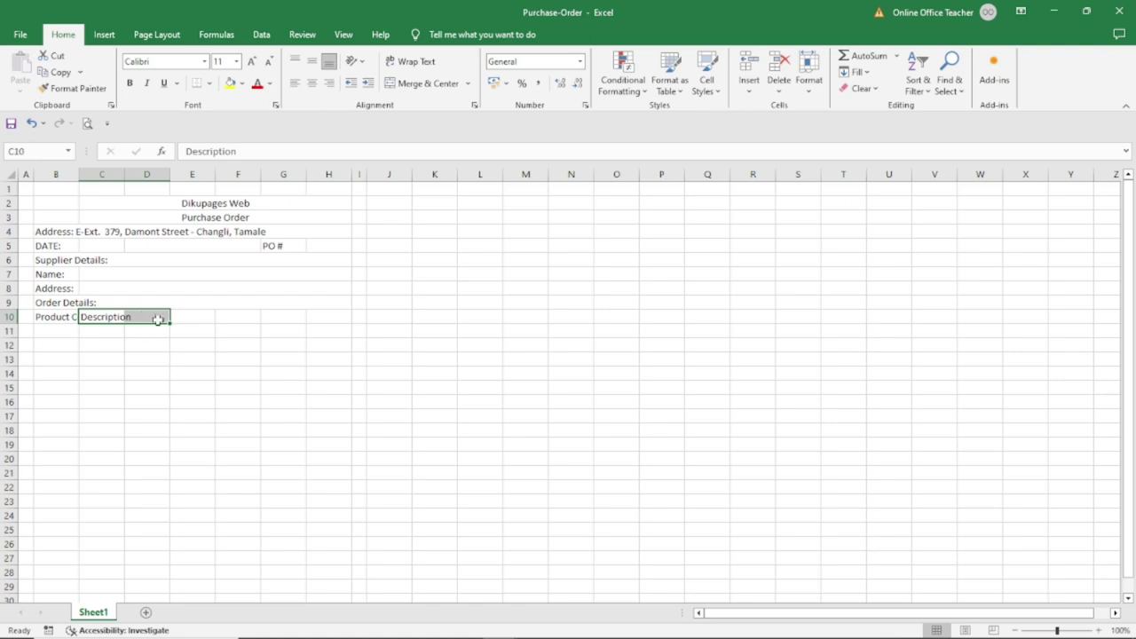
{"action": "left_click", "coordinate": [441, 83]}
- Add the Unit, Quantity, Price and Total headings across E10:H10
{"action": "key", "text": "Right"}
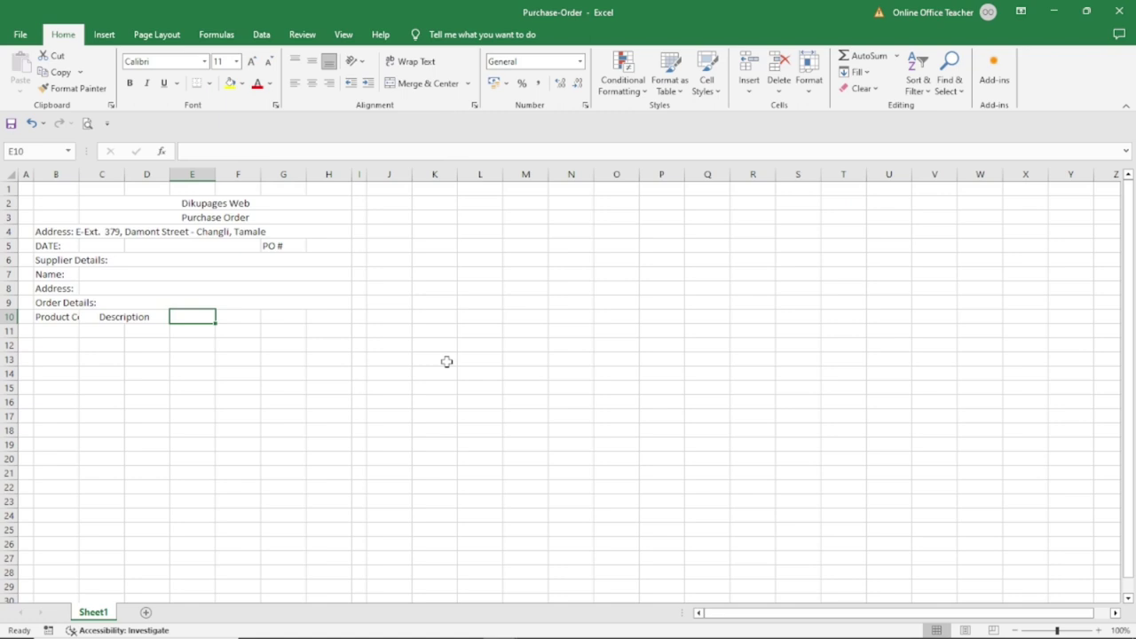
{"action": "type", "text": "Unit"}
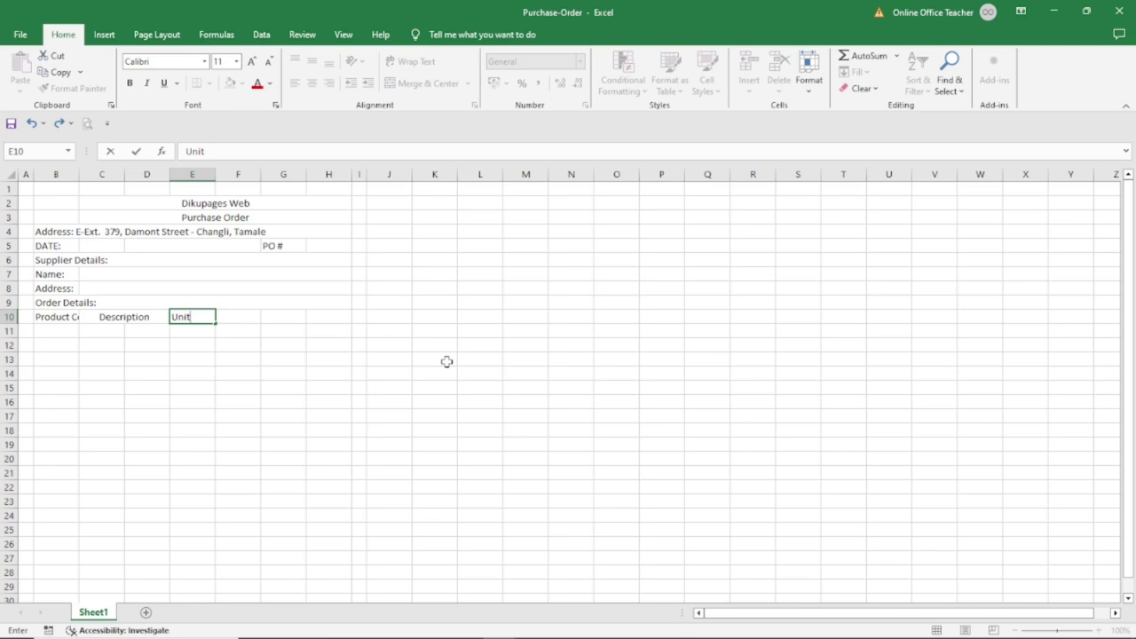
{"action": "key", "text": "Tab"}
{"action": "type", "text": "Q"}
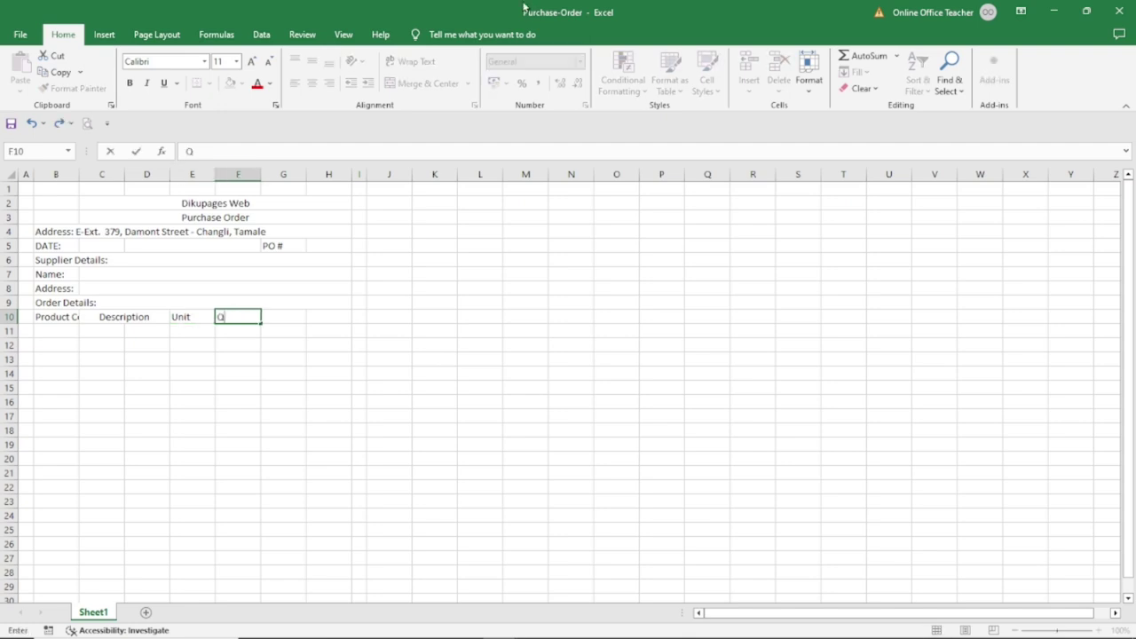
{"action": "type", "text": "uantity"}
{"action": "key", "text": "Tab"}
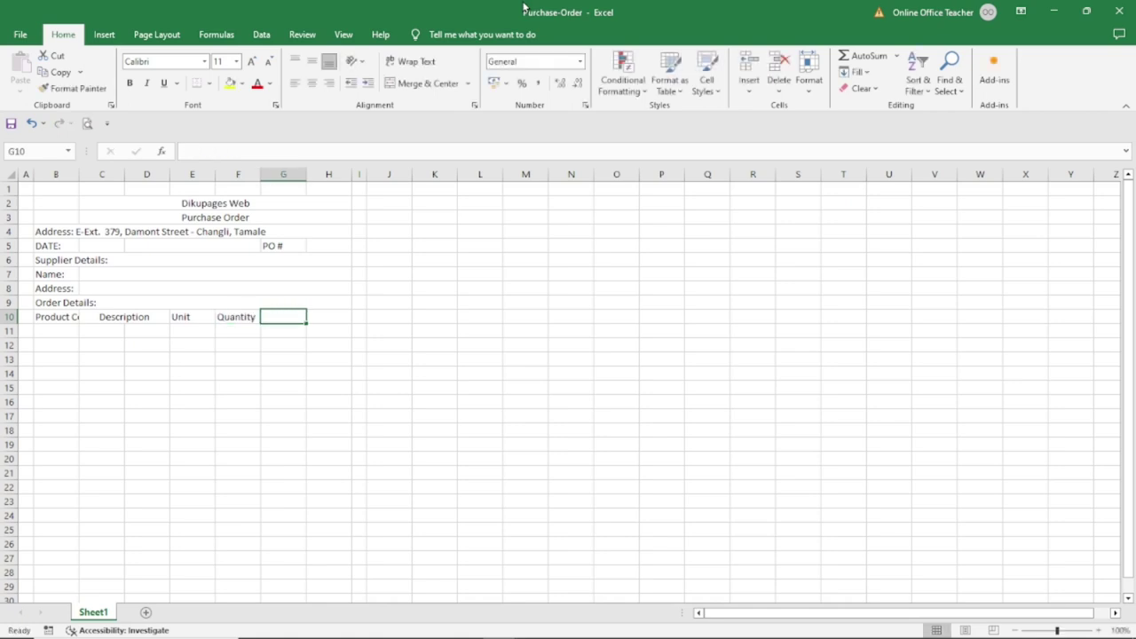
{"action": "type", "text": "Price"}
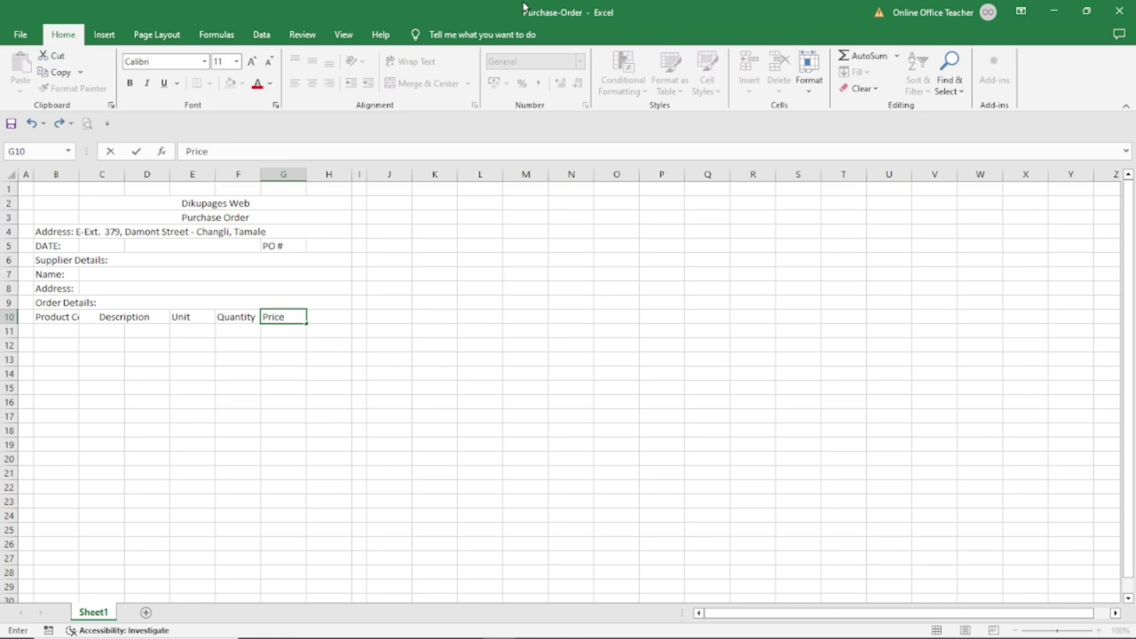
{"action": "key", "text": "Tab"}
{"action": "type", "text": "T"}
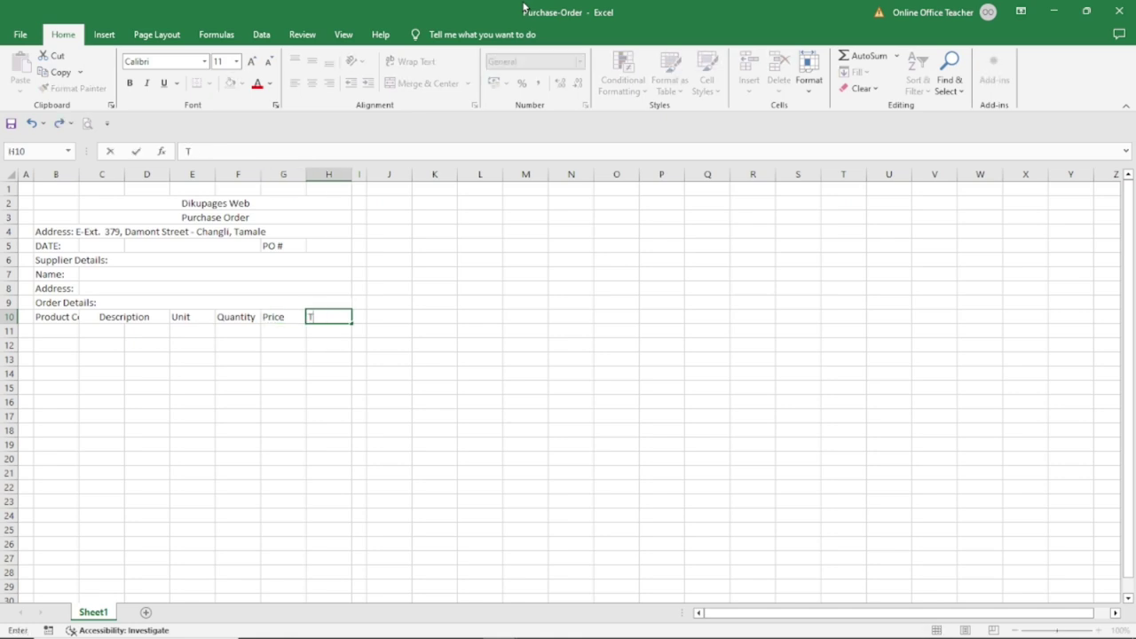
{"action": "key", "text": "Return"}
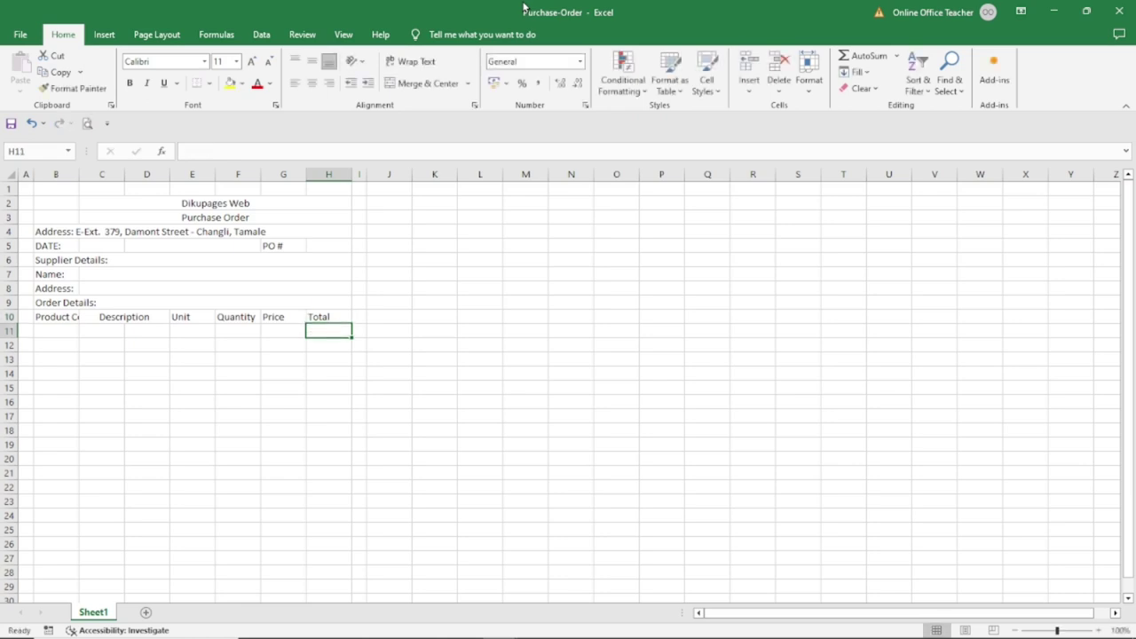
- Centre the row 10 headings from B10 to H10
{"action": "left_click_drag", "start_coordinate": [44, 317], "coordinate": [321, 316]}
{"action": "left_click", "coordinate": [313, 84]}
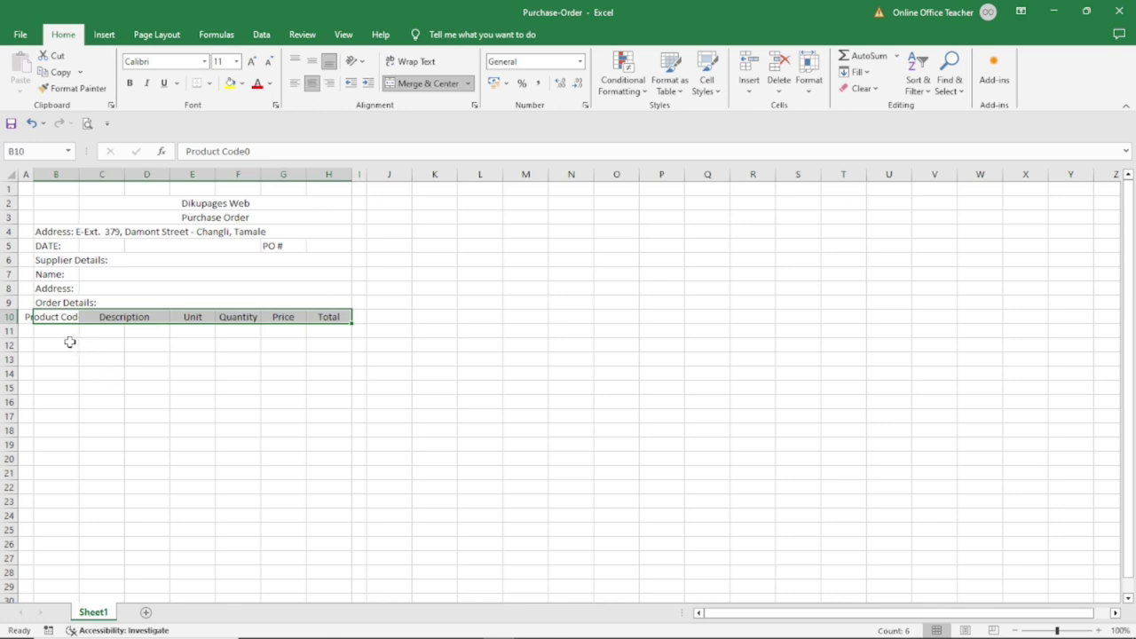
{"action": "left_click", "coordinate": [70, 382]}
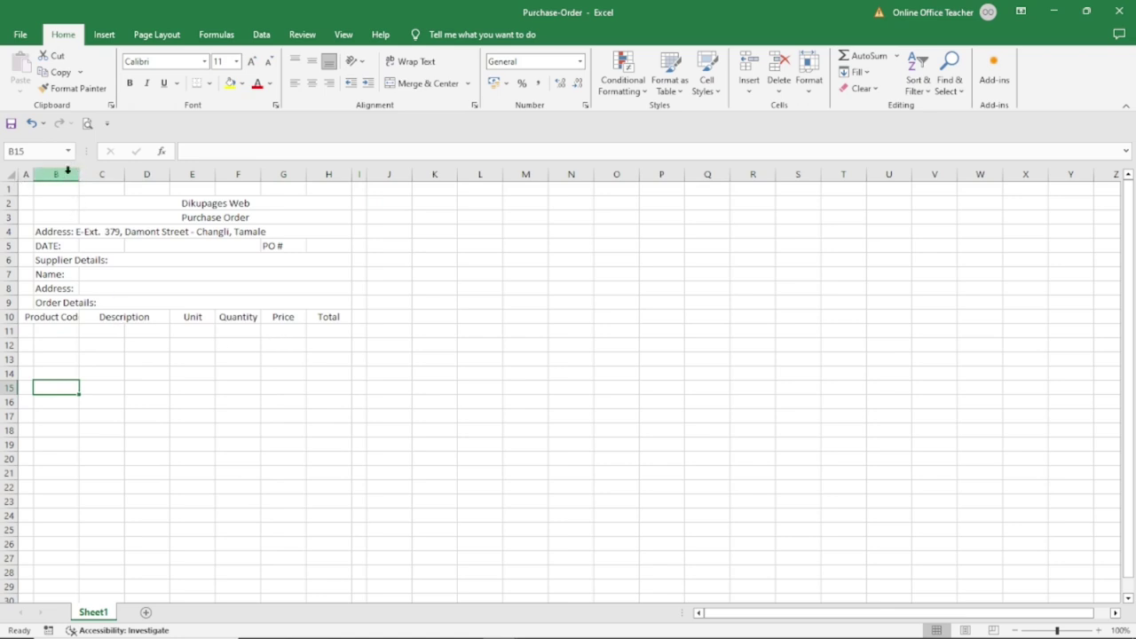
- Widen columns B and G and remove the stray 0 from the Product Code heading
{"action": "left_click_drag", "start_coordinate": [80, 175], "coordinate": [112, 177]}
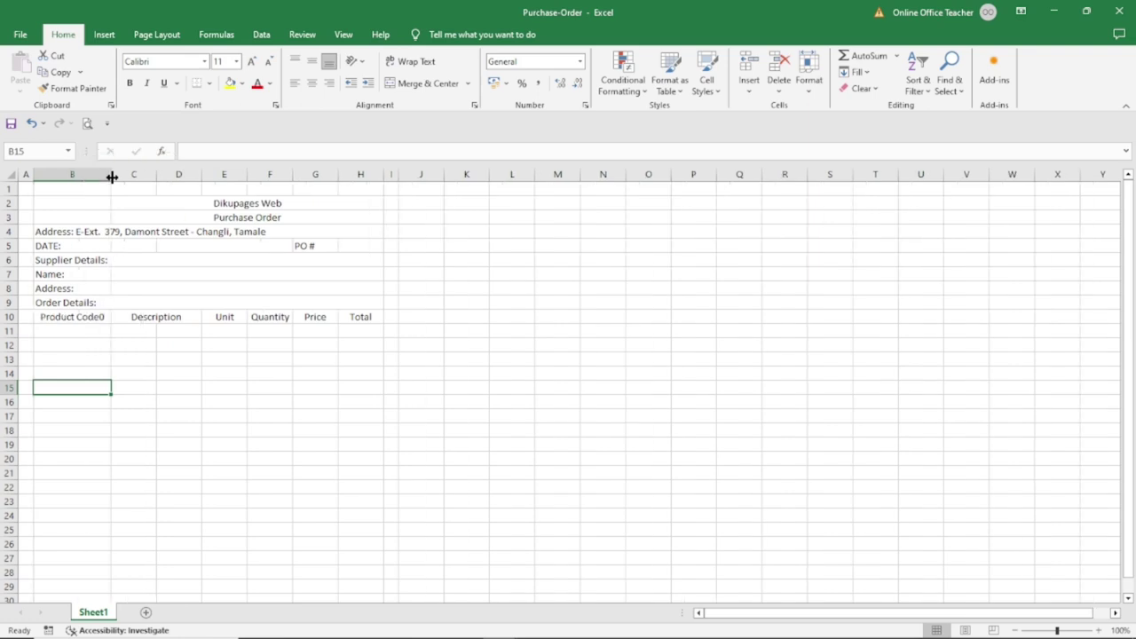
{"action": "left_click", "coordinate": [79, 316]}
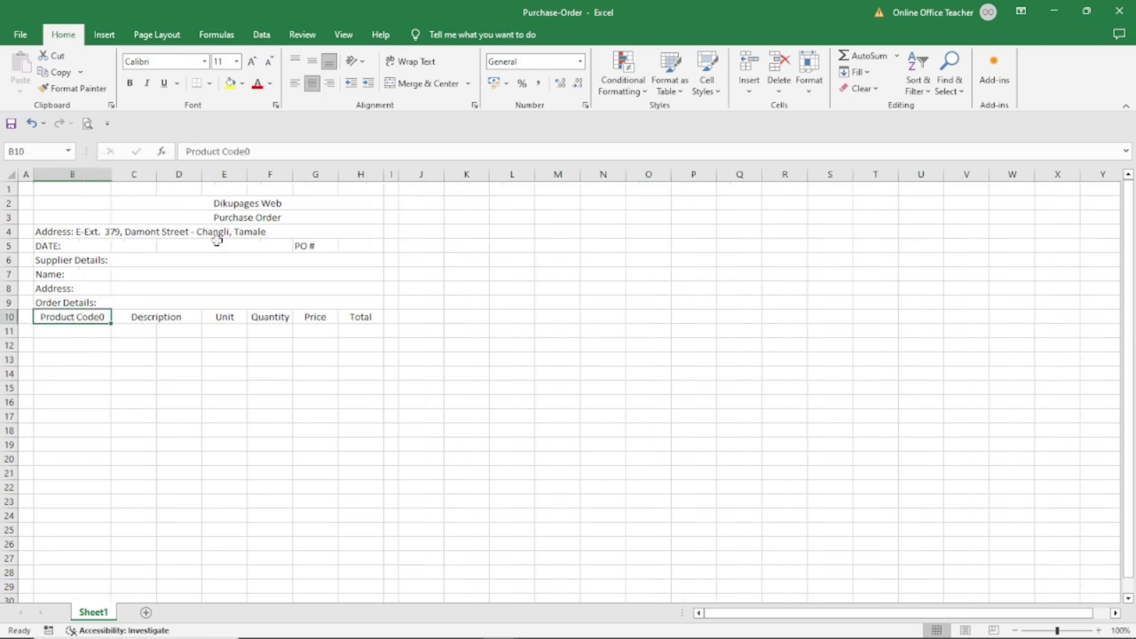
{"action": "left_click", "coordinate": [270, 155]}
{"action": "key", "text": "BackSpace"}
{"action": "key", "text": "Return"}
{"action": "left_click_drag", "start_coordinate": [341, 173], "coordinate": [419, 181]}
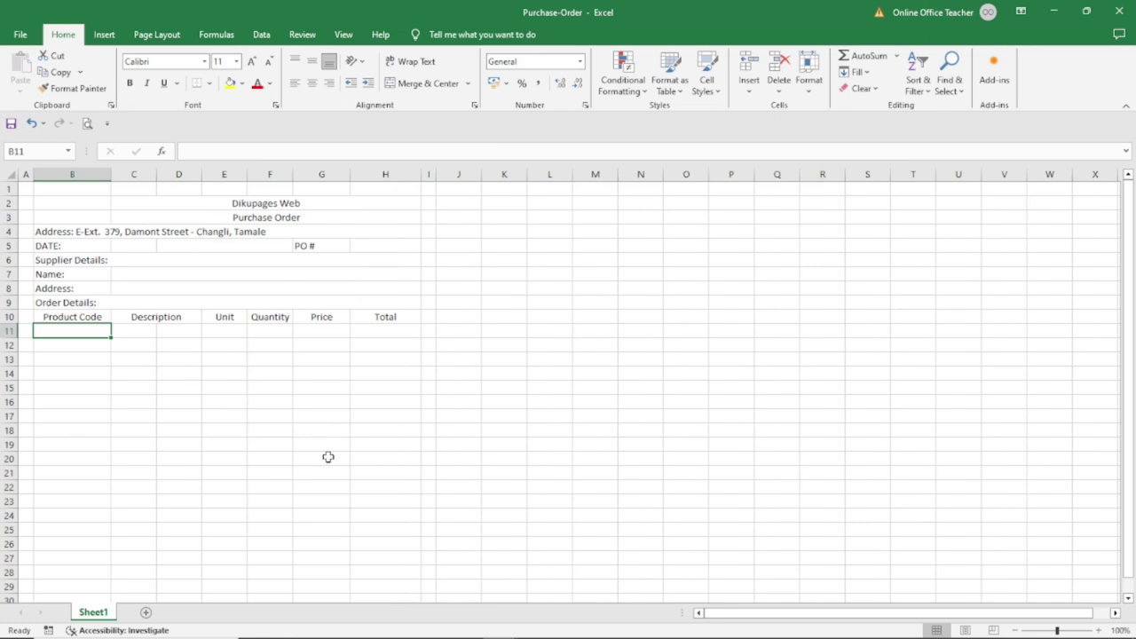
- Enter NOTES in B31 and start typing Subtotal: in G31
{"action": "scroll", "coordinate": [116, 508], "scroll_direction": "down", "scroll_amount": 1}
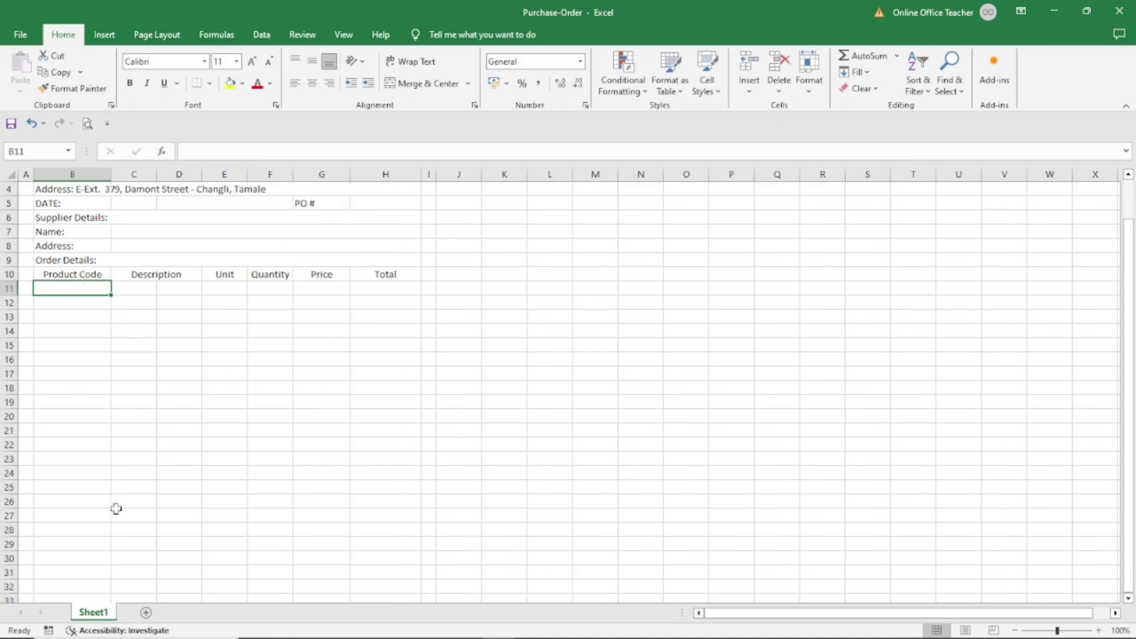
{"action": "left_click", "coordinate": [59, 575]}
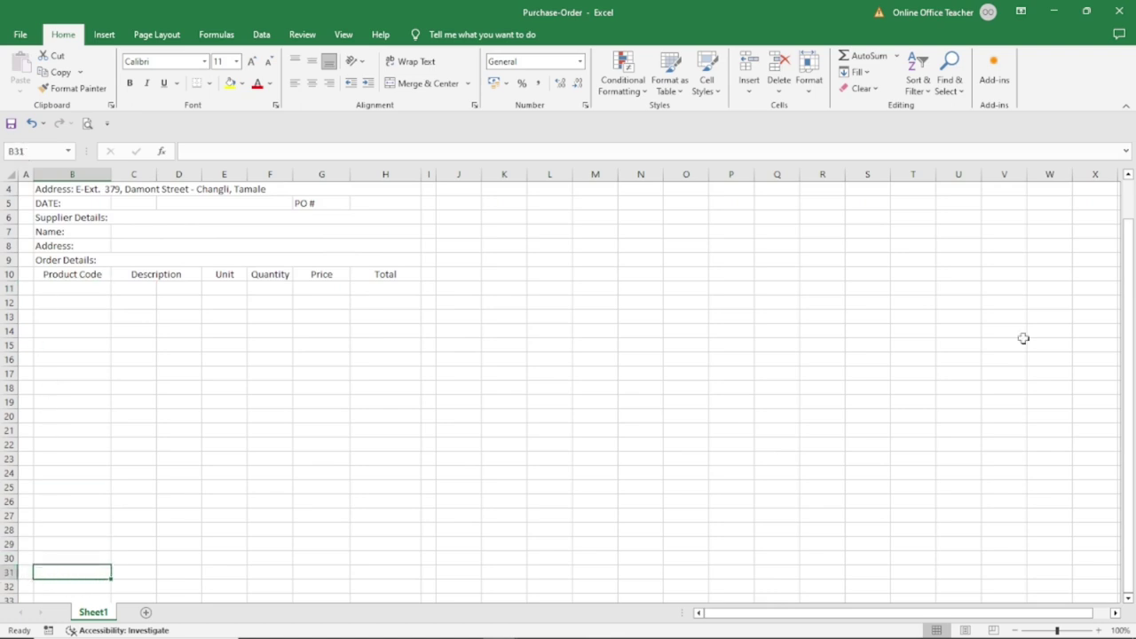
{"action": "type", "text": "NOTES"}
{"action": "key", "text": "Return"}
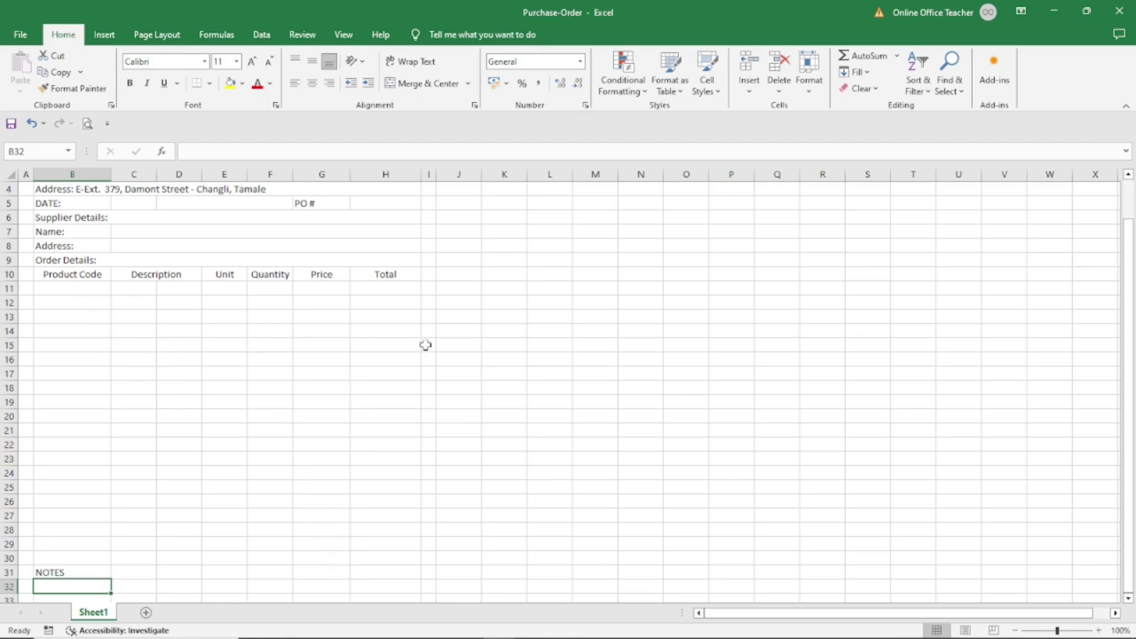
{"action": "scroll", "coordinate": [390, 541], "scroll_direction": "down", "scroll_amount": 2}
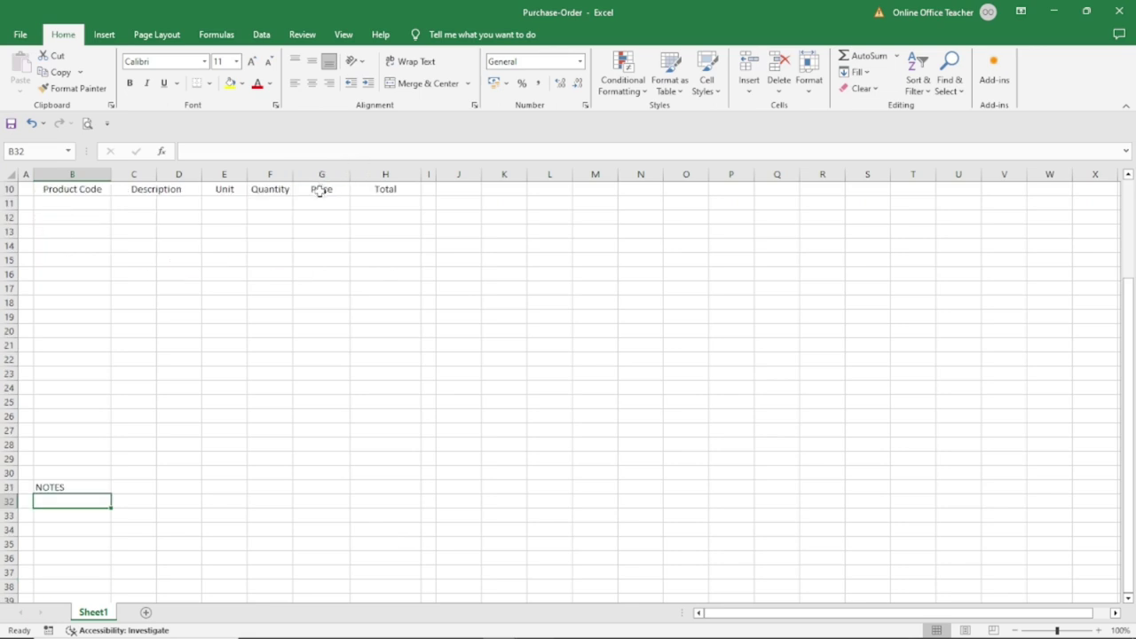
{"action": "left_click", "coordinate": [327, 488]}
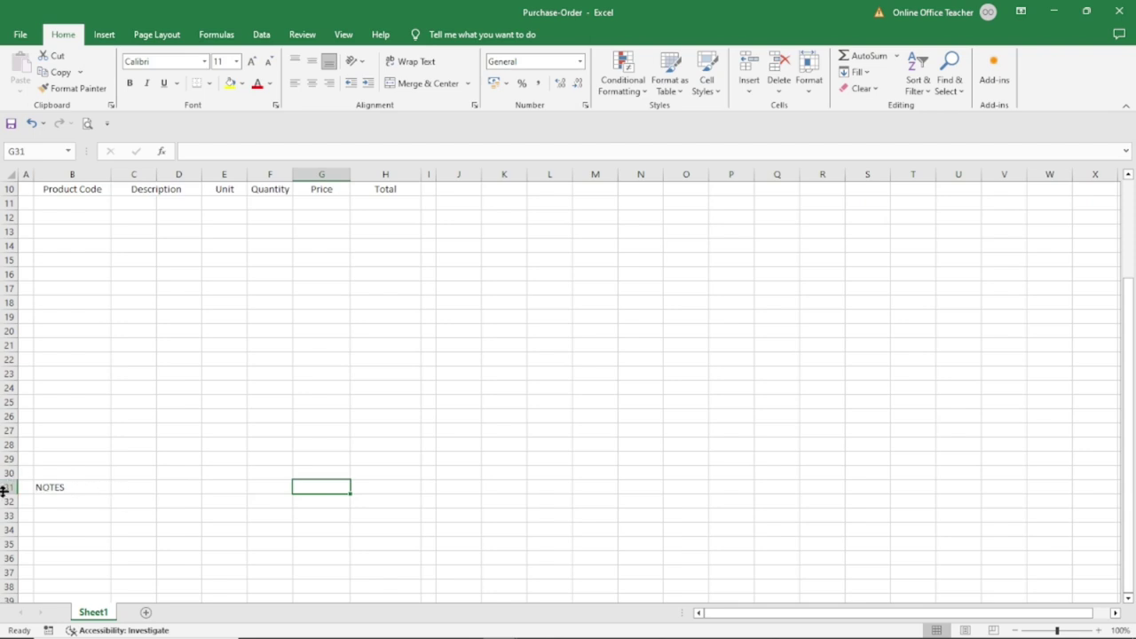
{"action": "type", "text": "Subtotal:"}
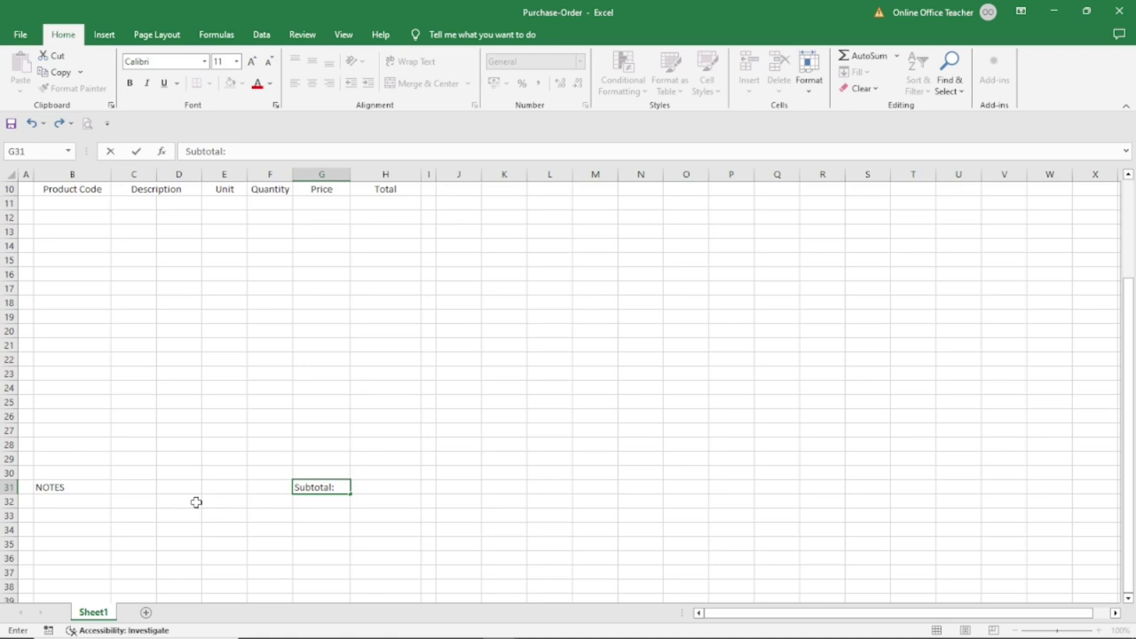
- Fill G31:G35 with Subtotal:, Loading:, Shipping:, Others: and Total:
{"action": "key", "text": "Return"}
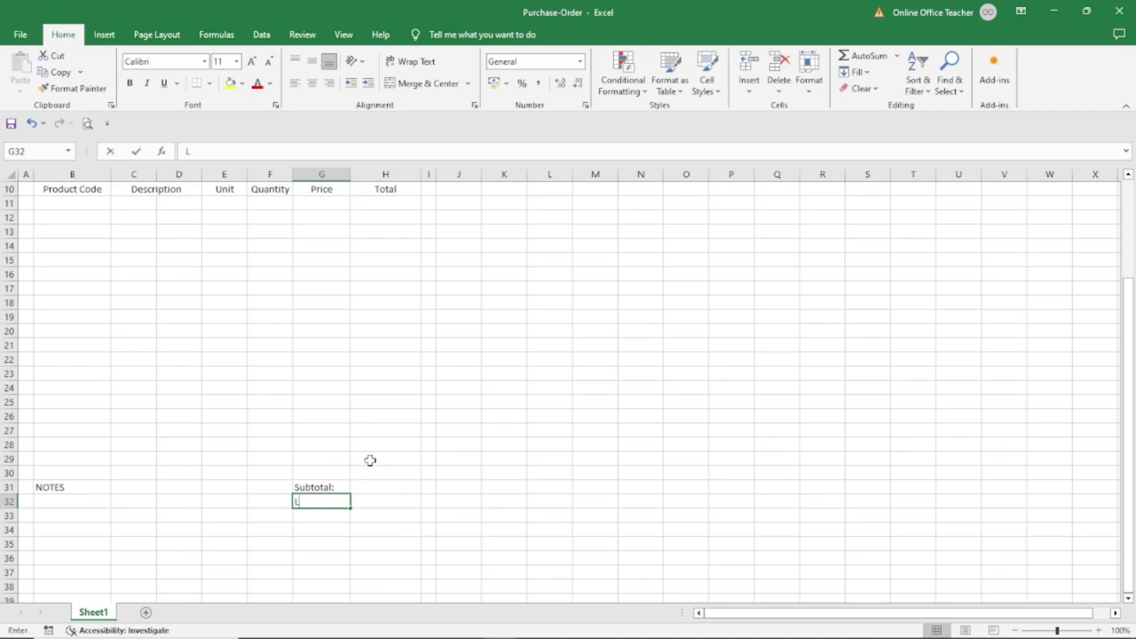
{"action": "type", "text": "Loading:"}
{"action": "key", "text": "Return"}
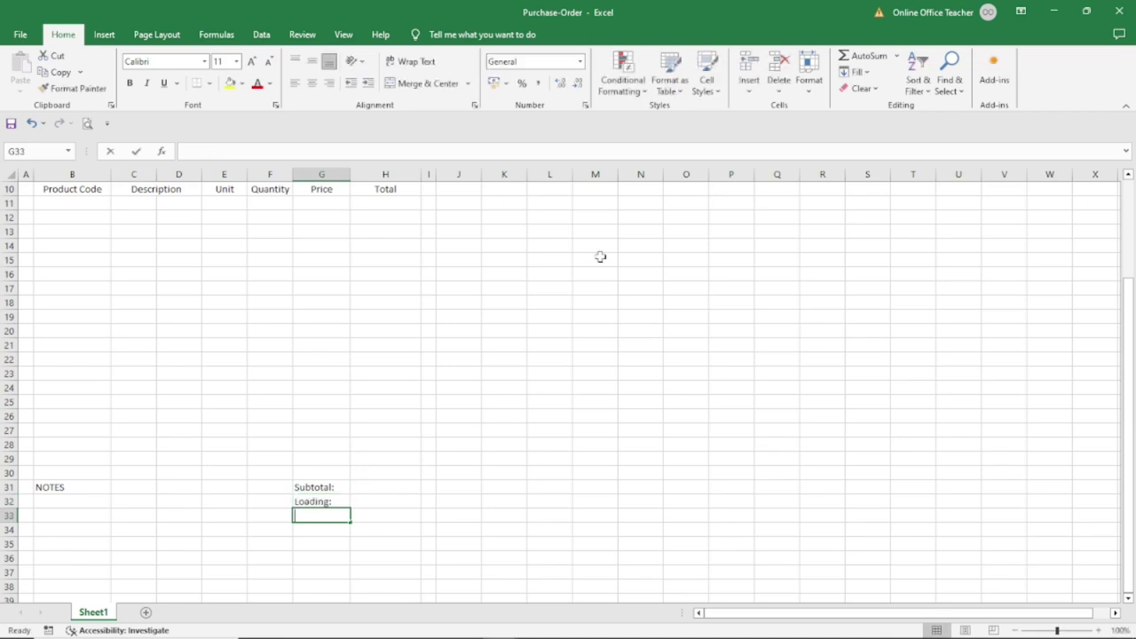
{"action": "type", "text": "Shipping:"}
{"action": "key", "text": "Return"}
{"action": "type", "text": "Others"}
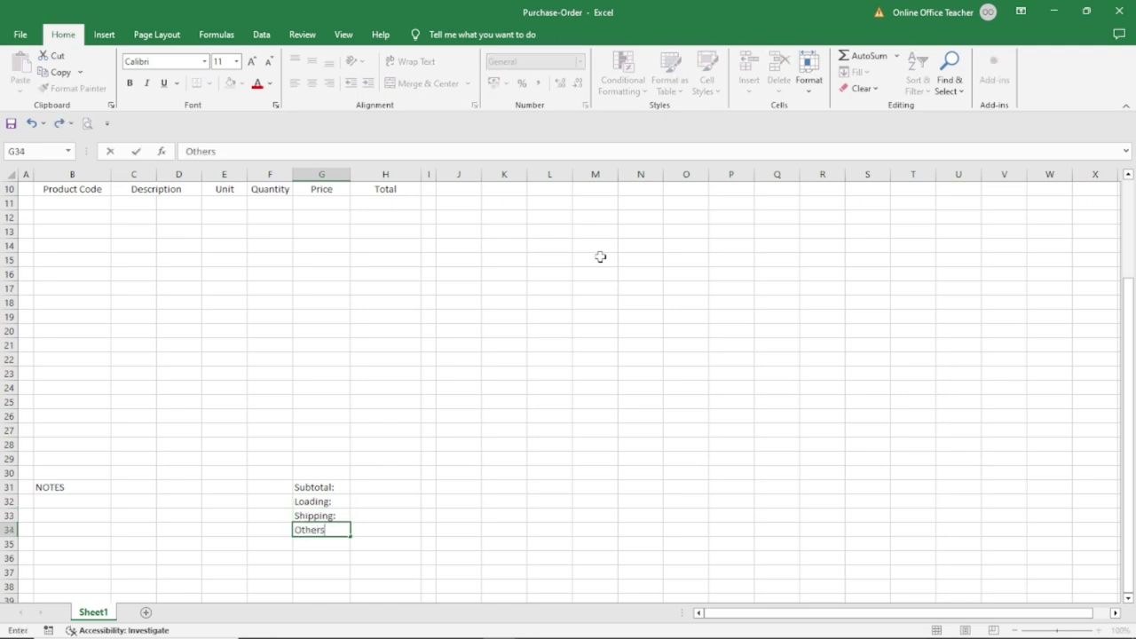
{"action": "type", "text": ":"}
{"action": "key", "text": "Return"}
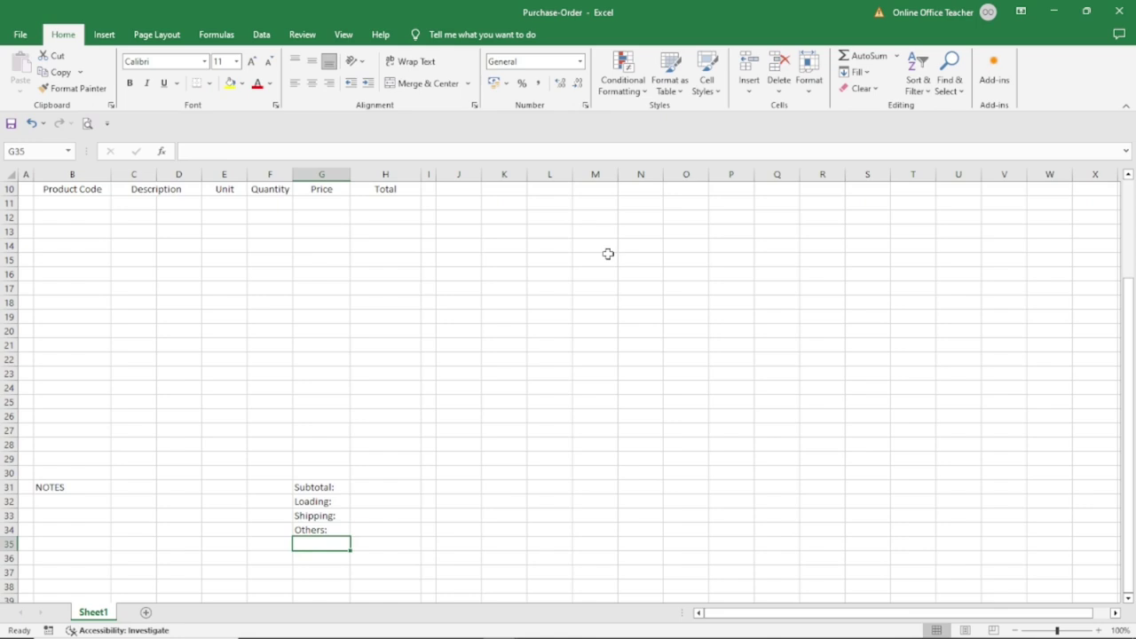
{"action": "type", "text": "Total:"}
{"action": "key", "text": "Return"}
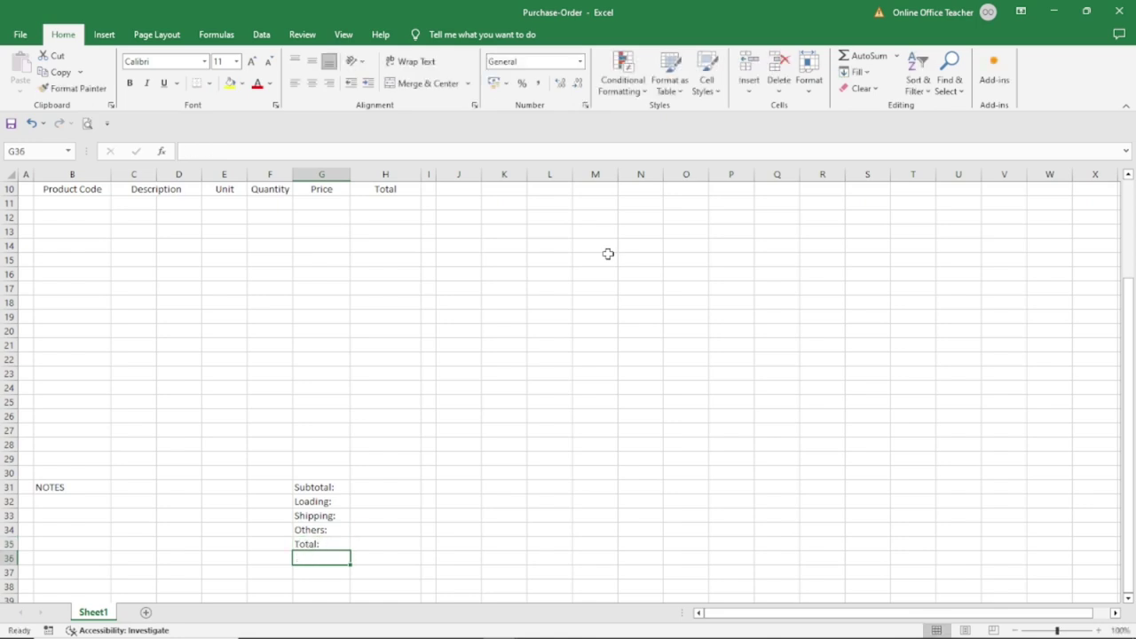
{"action": "key", "text": "Left"}
{"action": "key", "text": "Left"}
{"action": "key", "text": "Left"}
{"action": "key", "text": "Left"}
{"action": "key", "text": "Left"}
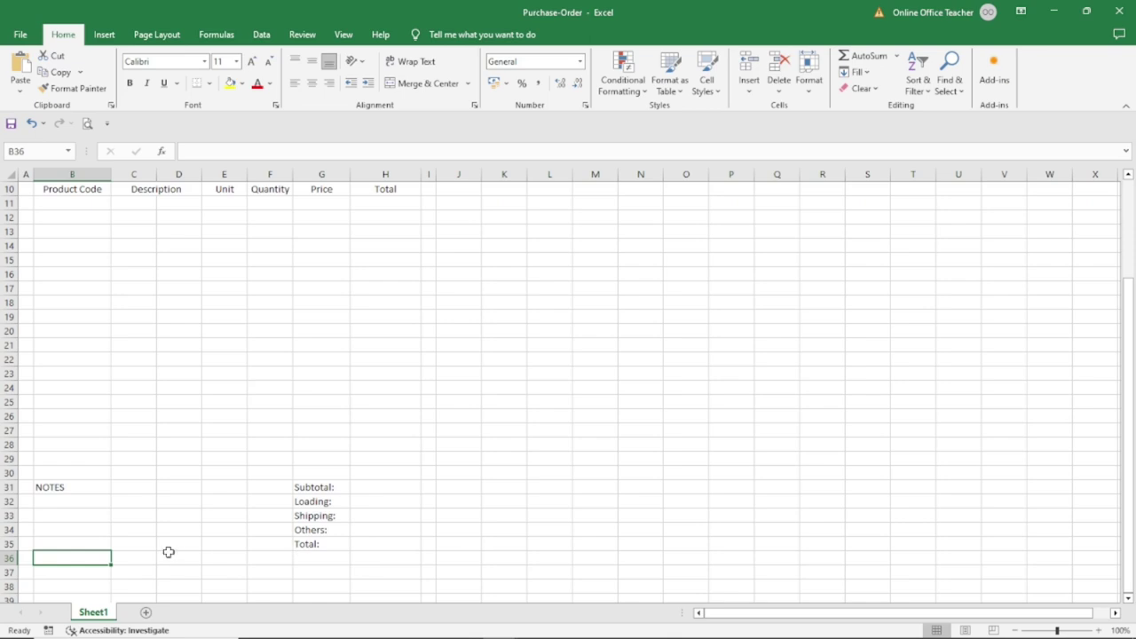
- Paste the 'For any queries related to this order please contact:' line into B36 and merge it across row 36
{"action": "type", "text": "For any queries related to this order please contact:"}
{"action": "left_click_drag", "start_coordinate": [345, 549], "coordinate": [388, 561]}
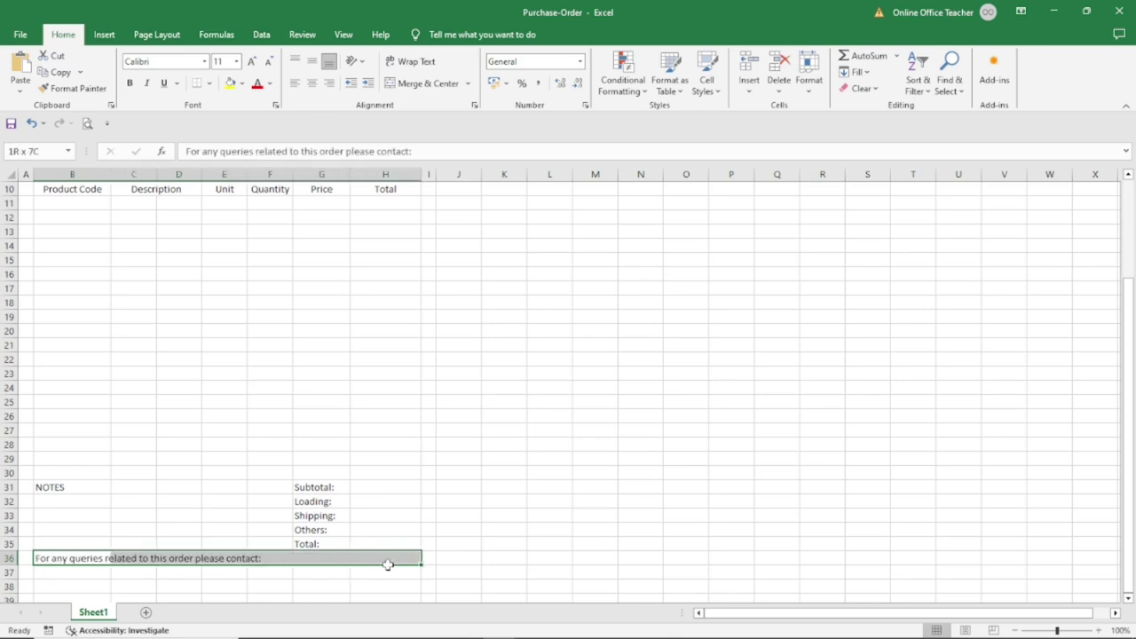
{"action": "left_click", "coordinate": [467, 83]}
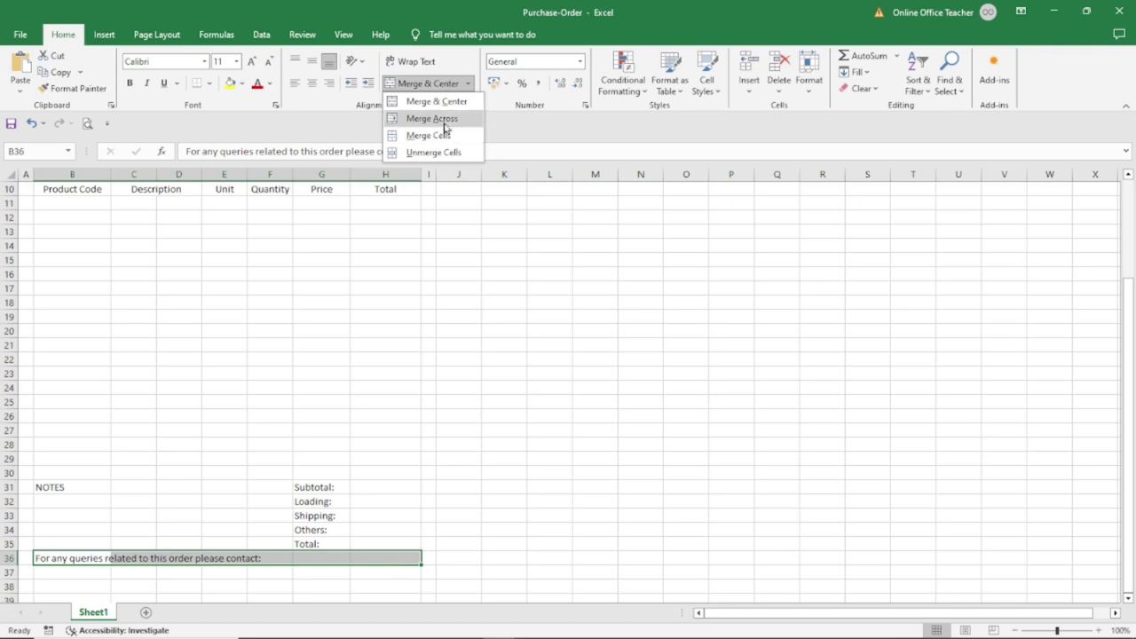
{"action": "left_click", "coordinate": [441, 119]}
- Merge B32:F35 into one notes box, and merge and centre NOTES across B31:F31
{"action": "left_click_drag", "start_coordinate": [62, 499], "coordinate": [275, 541]}
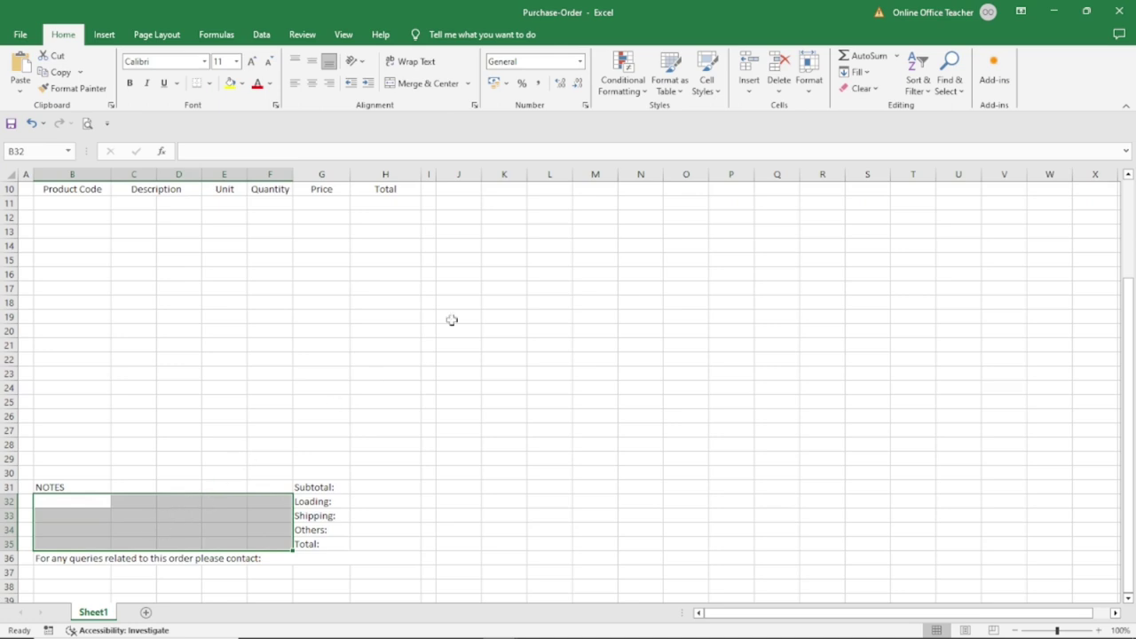
{"action": "left_click", "coordinate": [418, 84]}
{"action": "left_click", "coordinate": [102, 488]}
{"action": "left_click_drag", "start_coordinate": [129, 491], "coordinate": [268, 485]}
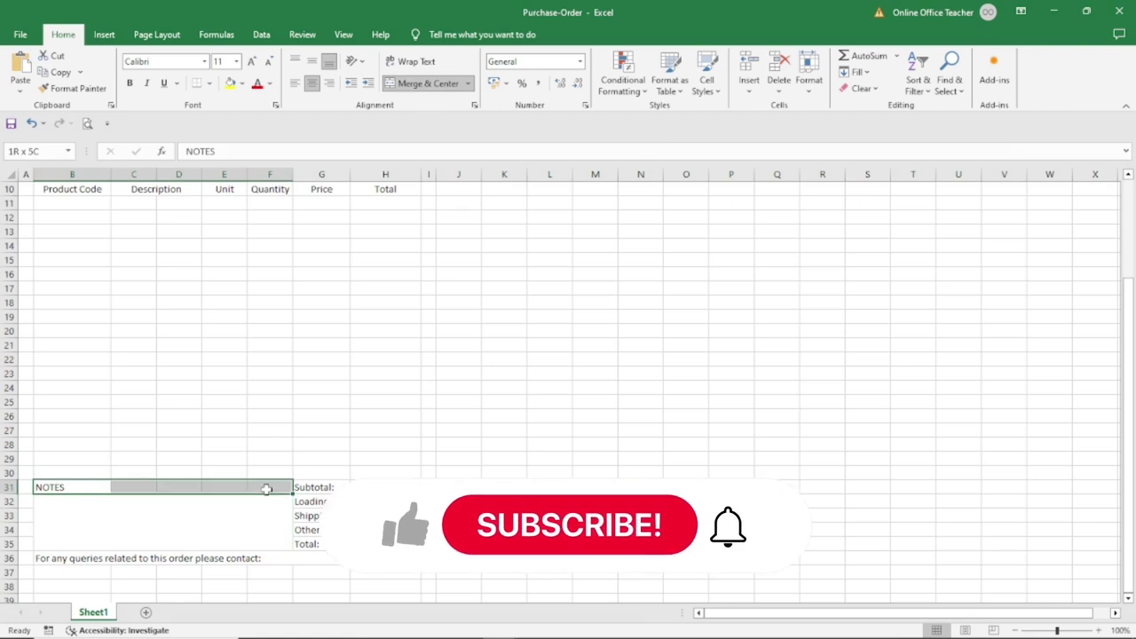
{"action": "left_click", "coordinate": [429, 83]}
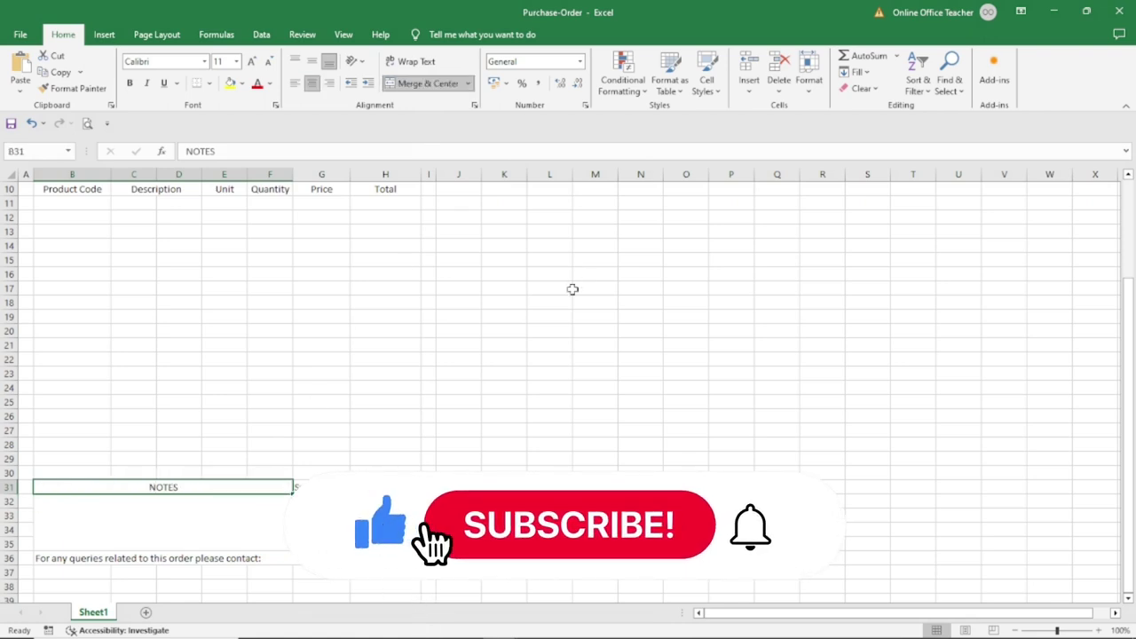
{"action": "scroll", "coordinate": [568, 390], "scroll_direction": "down", "scroll_amount": 1}
{"action": "scroll", "coordinate": [568, 390], "scroll_direction": "up", "scroll_amount": 4}
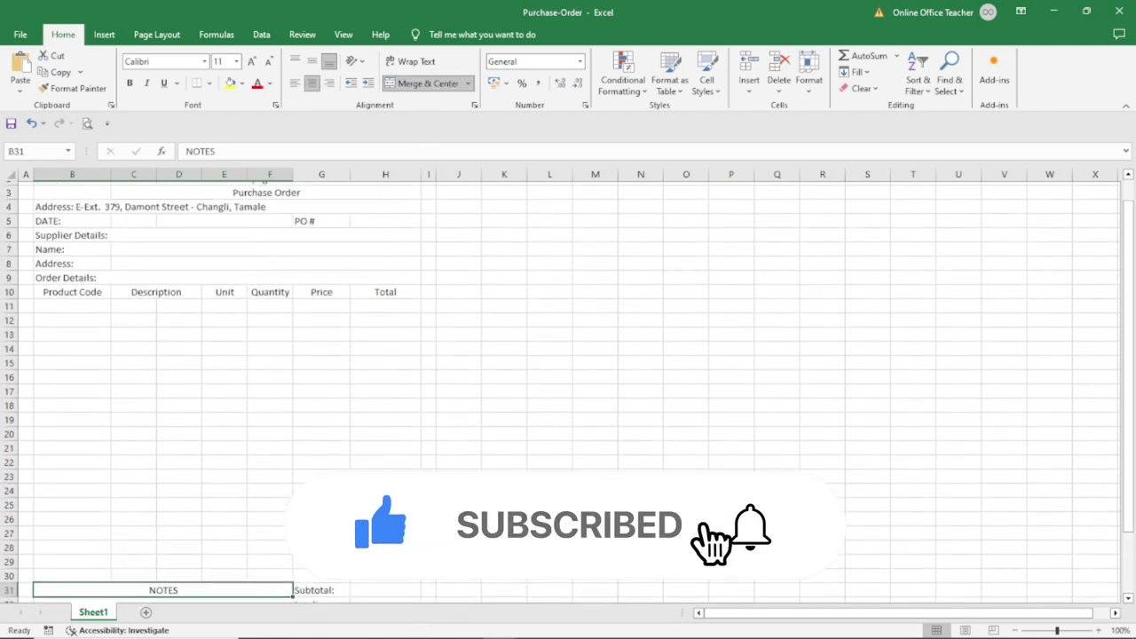
{"action": "scroll", "coordinate": [568, 390], "scroll_direction": "down", "scroll_amount": 3}
{"action": "scroll", "coordinate": [399, 445], "scroll_direction": "up", "scroll_amount": 1}
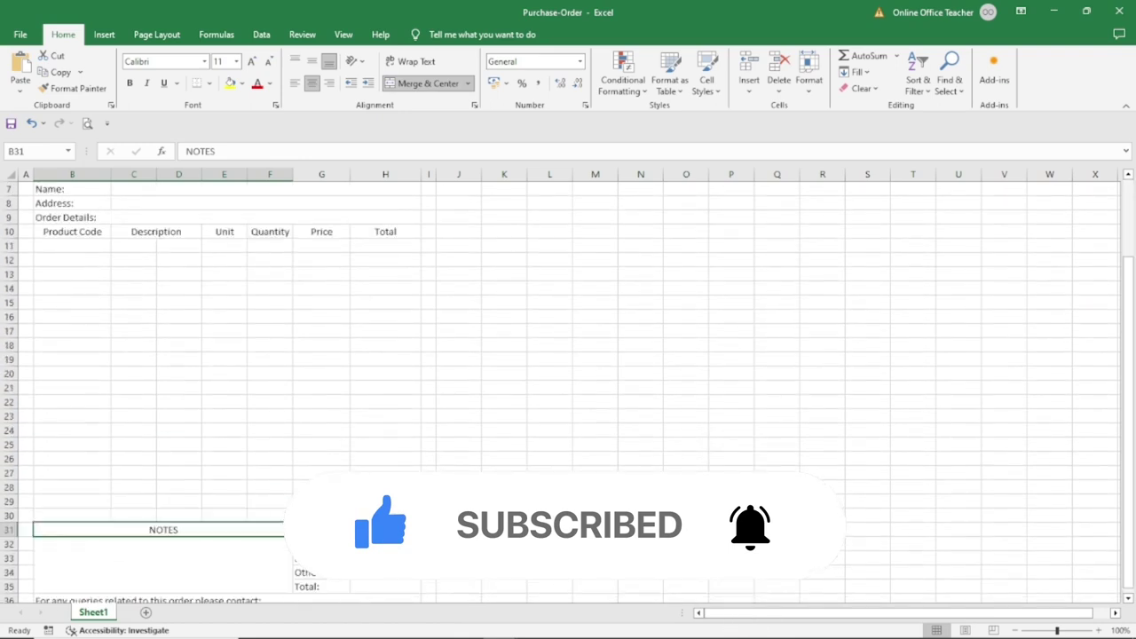
{"action": "scroll", "coordinate": [399, 445], "scroll_direction": "up", "scroll_amount": 2}
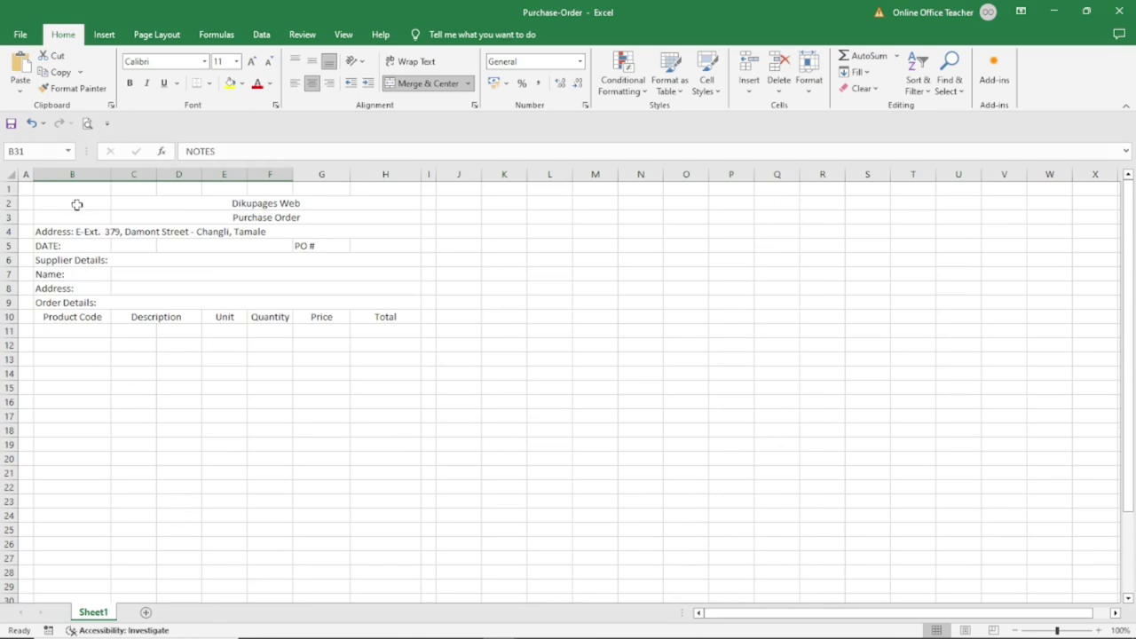
- Apply Outline and Inside borders to B2:H36 through Format Cells > Border
{"action": "left_click_drag", "start_coordinate": [72, 200], "coordinate": [338, 344]}
{"action": "left_click_drag", "start_coordinate": [338, 515], "coordinate": [335, 573]}
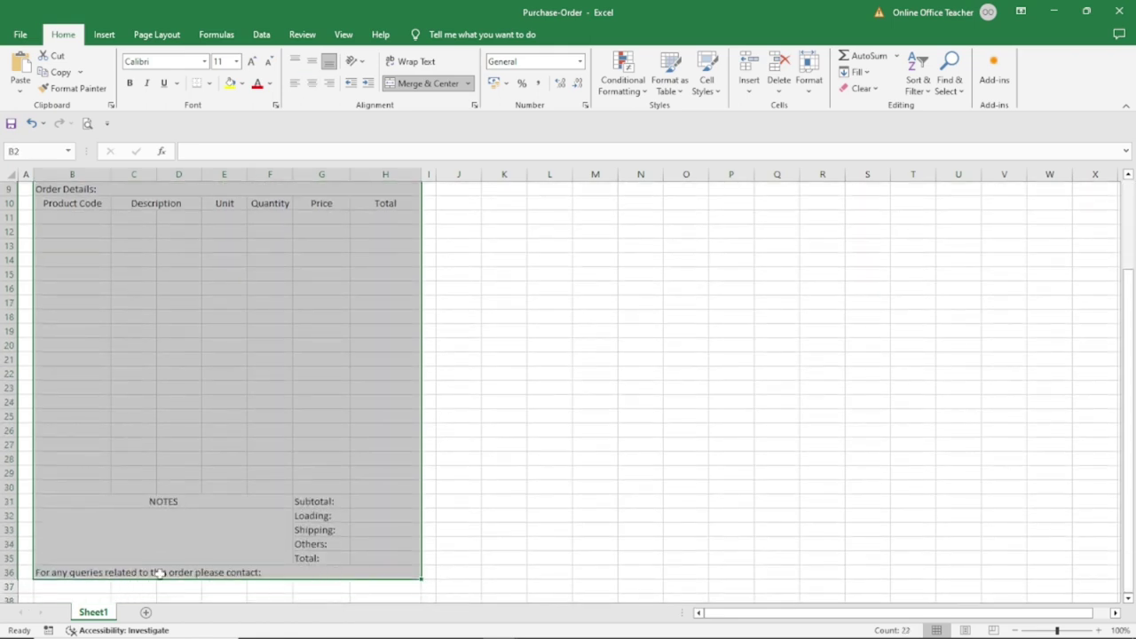
{"action": "scroll", "coordinate": [244, 368], "scroll_direction": "up", "scroll_amount": 3}
{"action": "right_click", "coordinate": [244, 368]}
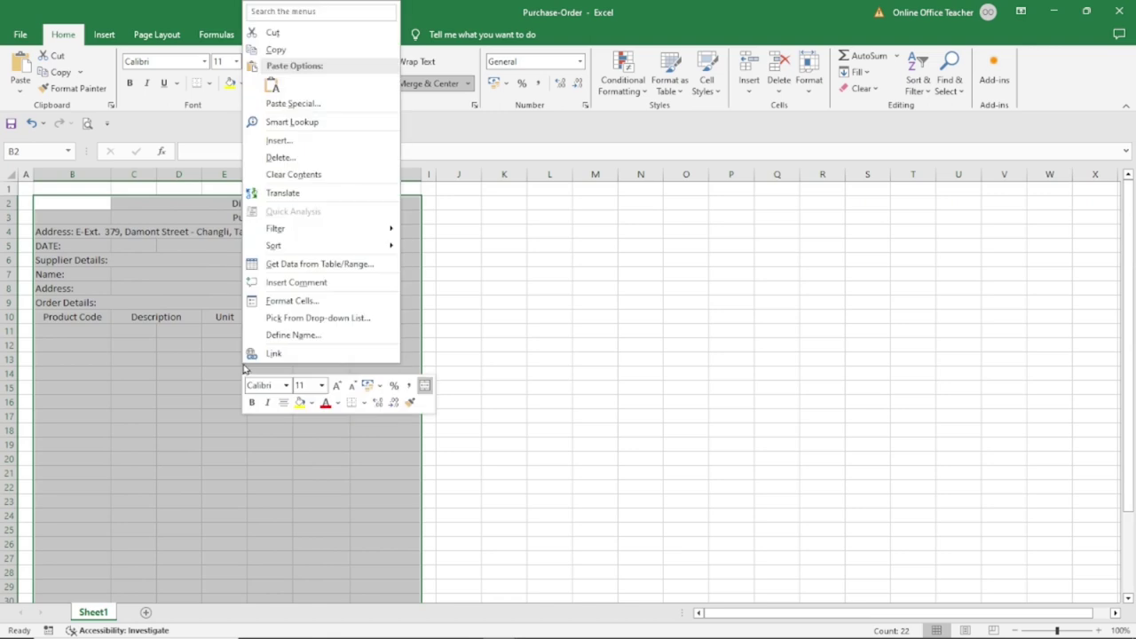
{"action": "left_click", "coordinate": [292, 300]}
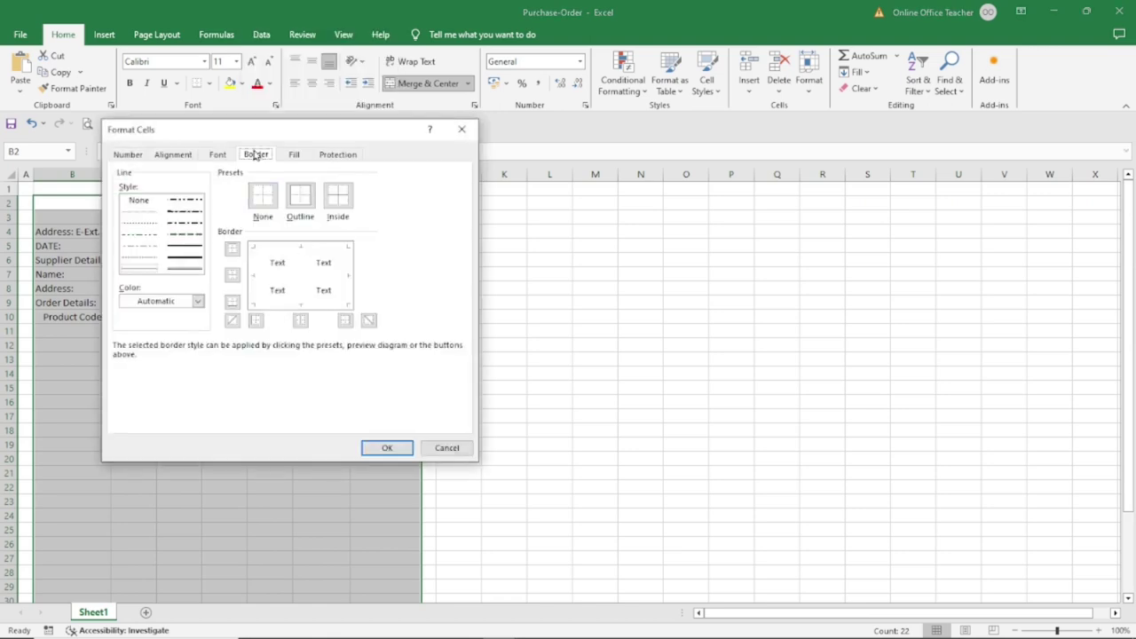
{"action": "left_click", "coordinate": [299, 213]}
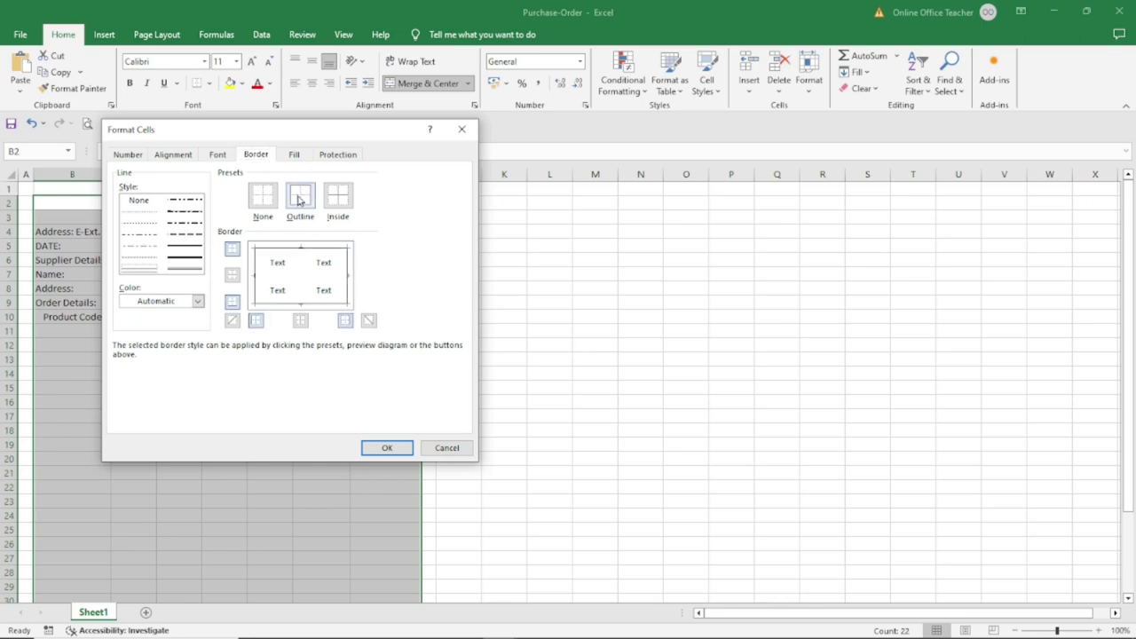
{"action": "left_click", "coordinate": [338, 204]}
{"action": "left_click", "coordinate": [380, 448]}
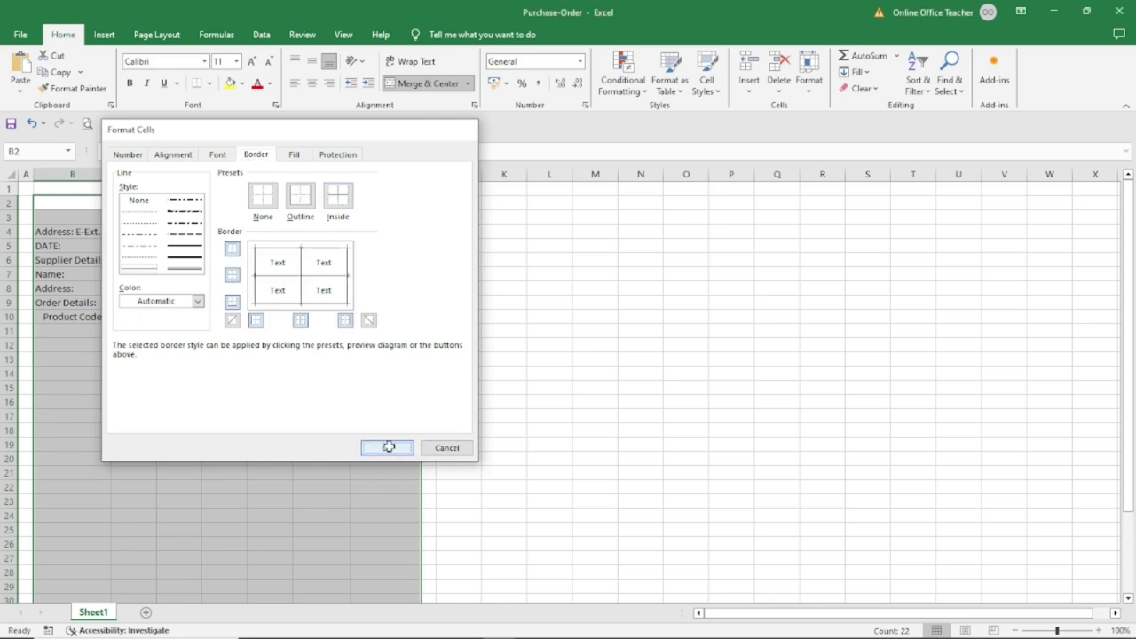
{"action": "left_click", "coordinate": [655, 503]}
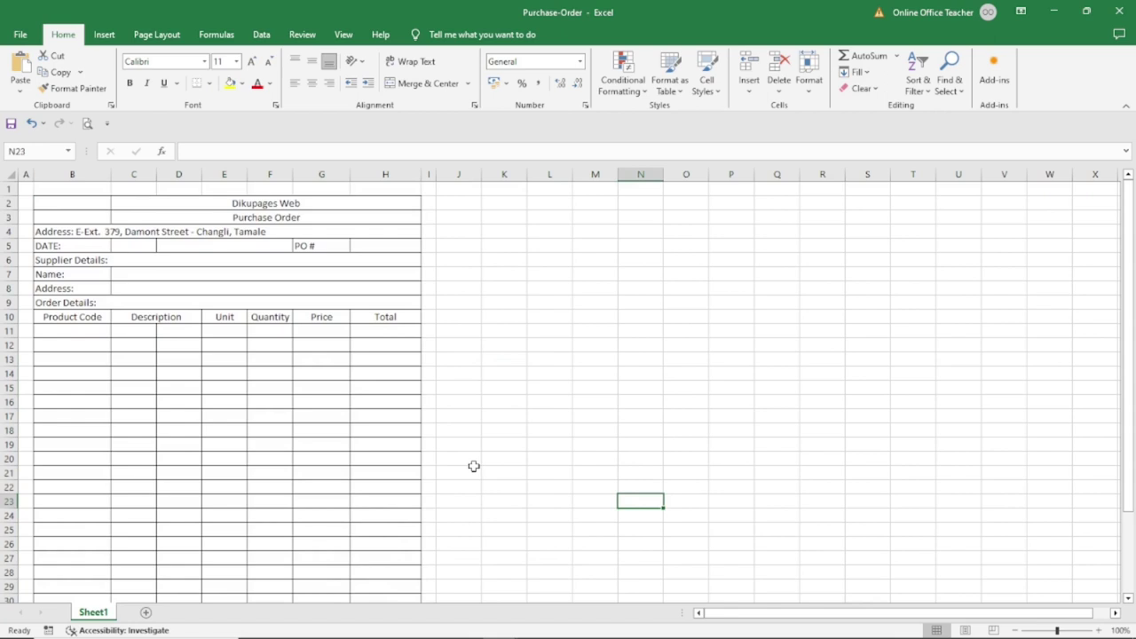
- Merge C11:D11 and fill that merged format down the Description rows to row 30
{"action": "scroll", "coordinate": [476, 469], "scroll_direction": "down", "scroll_amount": 4}
{"action": "scroll", "coordinate": [486, 469], "scroll_direction": "up", "scroll_amount": 3}
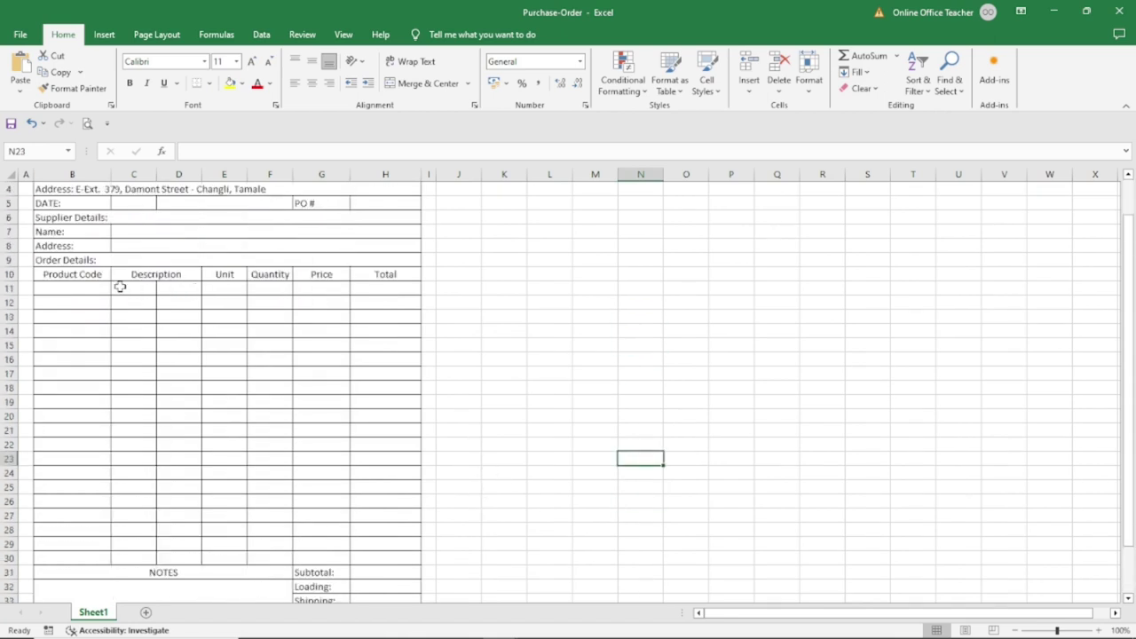
{"action": "left_click_drag", "start_coordinate": [126, 287], "coordinate": [160, 301]}
{"action": "left_click", "coordinate": [436, 85]}
{"action": "left_click", "coordinate": [428, 84]}
{"action": "key", "text": "ctrl+z"}
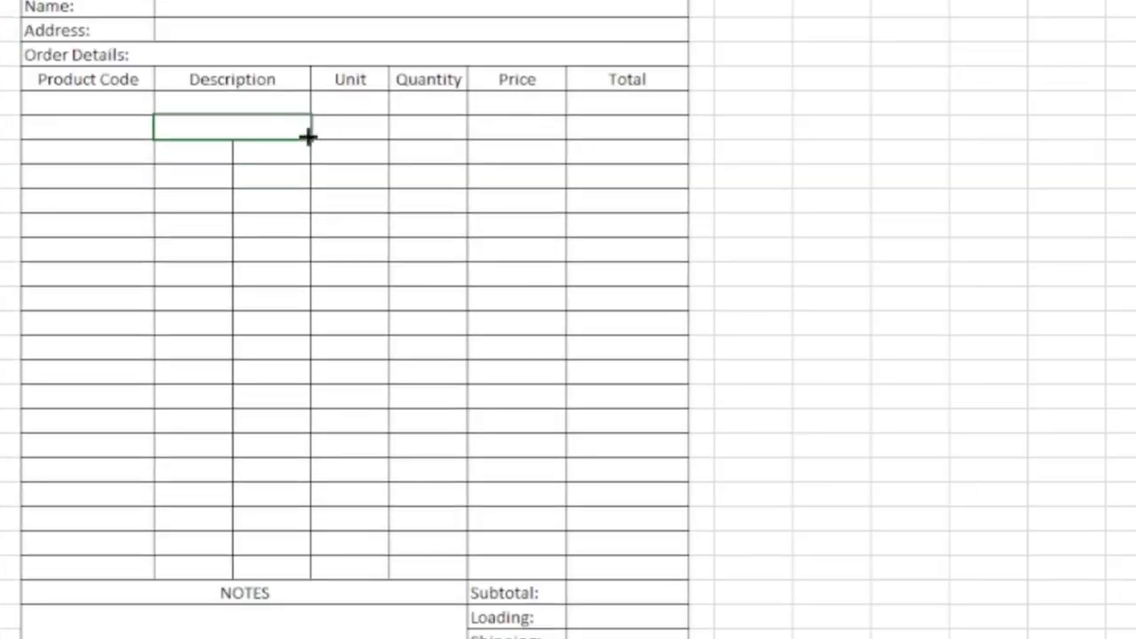
{"action": "left_click_drag", "start_coordinate": [308, 135], "coordinate": [301, 575]}
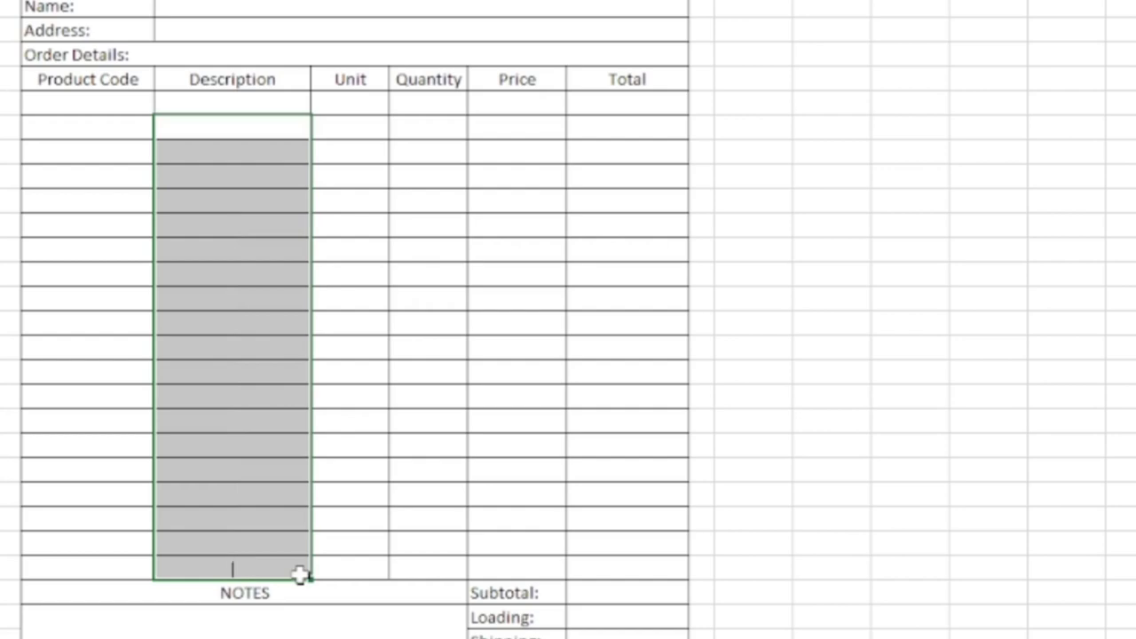
{"action": "left_click", "coordinate": [242, 185]}
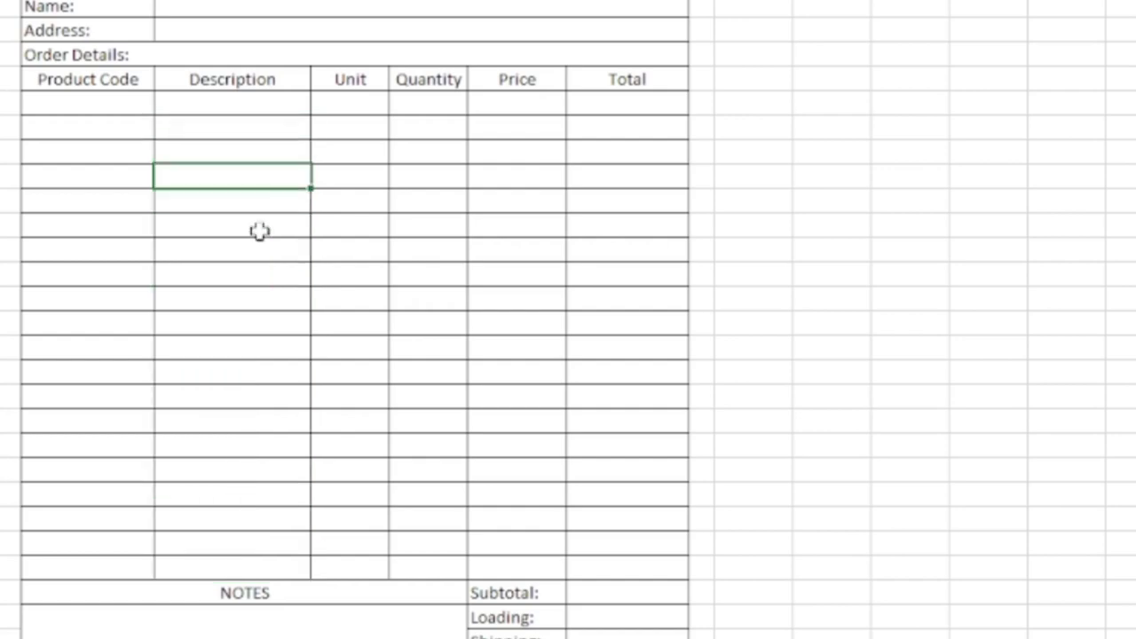
{"action": "left_click", "coordinate": [246, 346]}
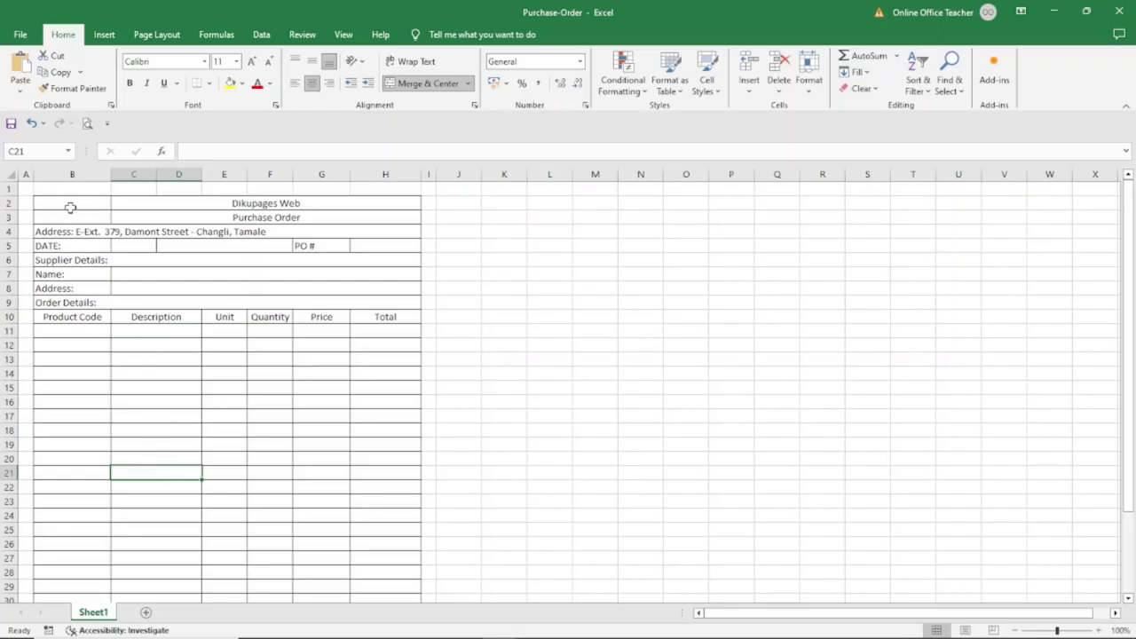
{"action": "left_click_drag", "start_coordinate": [73, 204], "coordinate": [71, 212]}
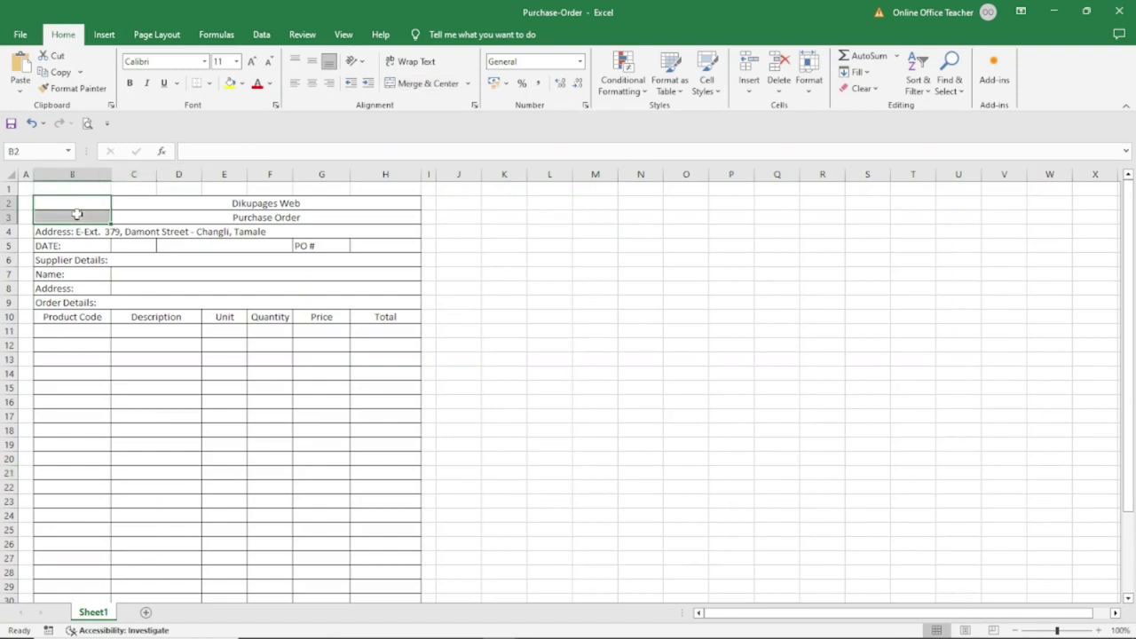
- Merge B2:B3 and make the Dikupages Web title bold at 22 pt
{"action": "left_click", "coordinate": [434, 83]}
{"action": "left_click", "coordinate": [412, 426]}
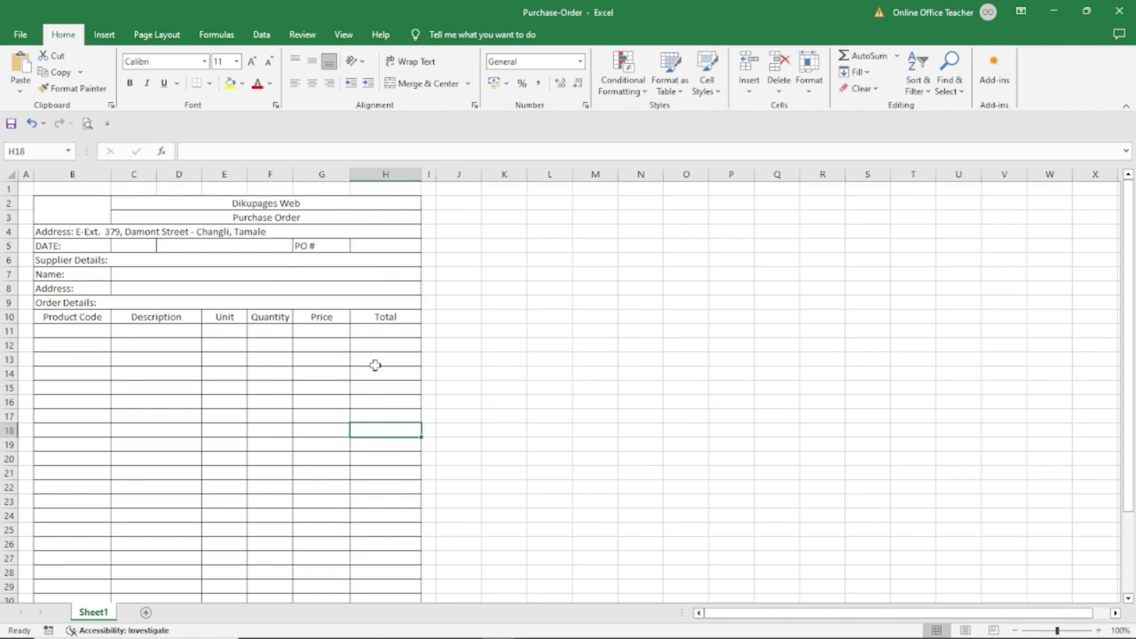
{"action": "left_click", "coordinate": [256, 203]}
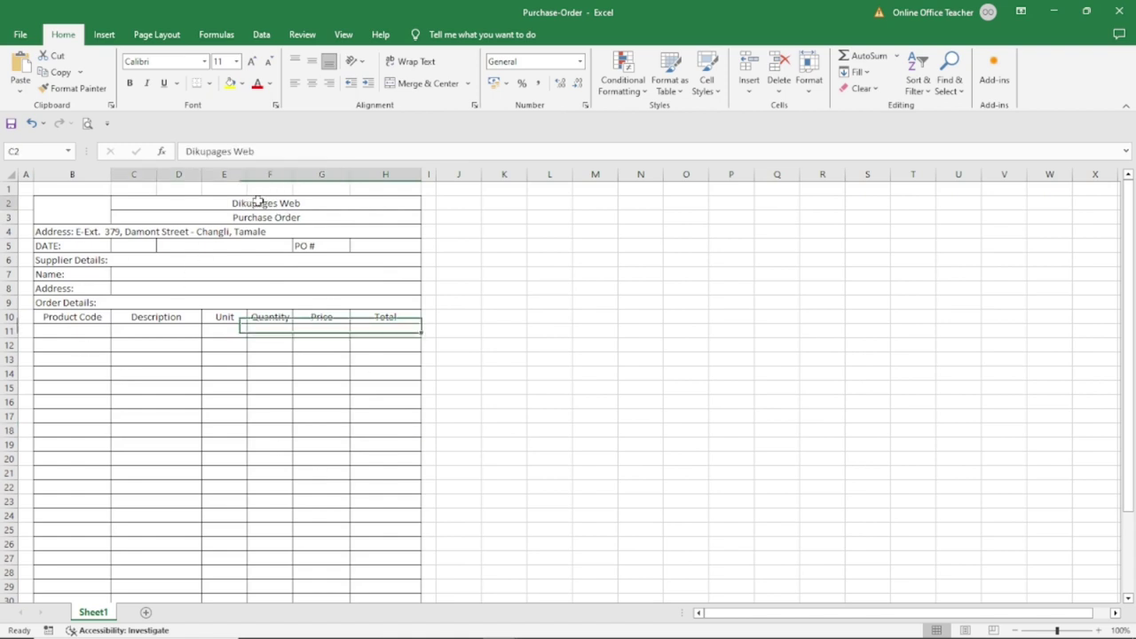
{"action": "left_click", "coordinate": [130, 83]}
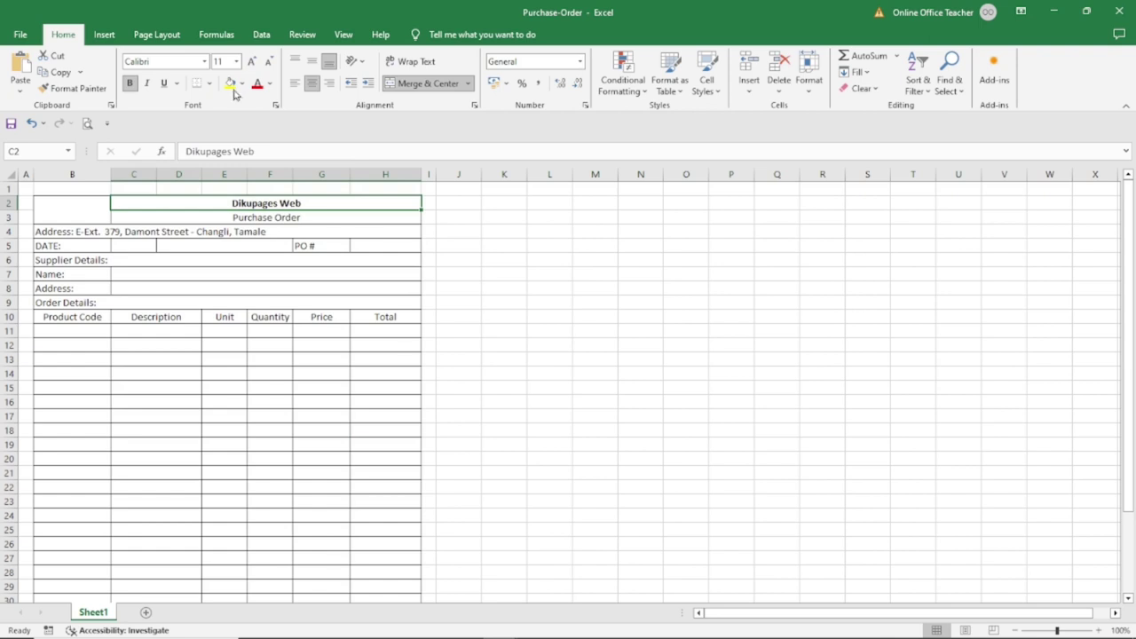
{"action": "left_click", "coordinate": [251, 61]}
{"action": "left_click", "coordinate": [251, 62]}
{"action": "left_click", "coordinate": [252, 62]}
{"action": "left_click", "coordinate": [251, 61]}
{"action": "left_click", "coordinate": [251, 62]}
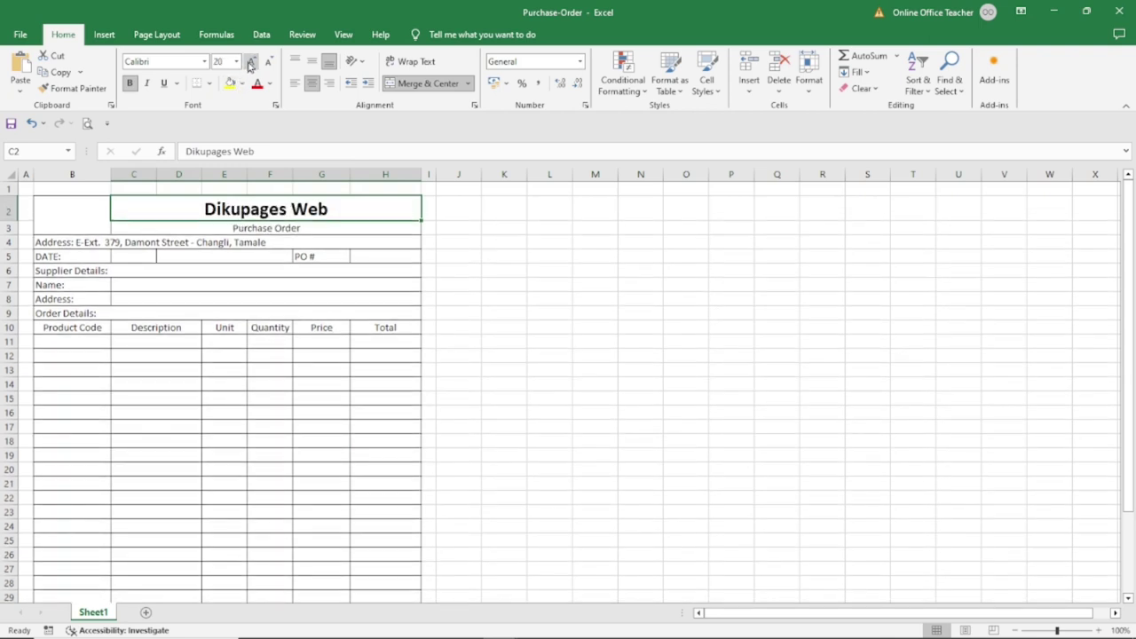
{"action": "left_click", "coordinate": [251, 61]}
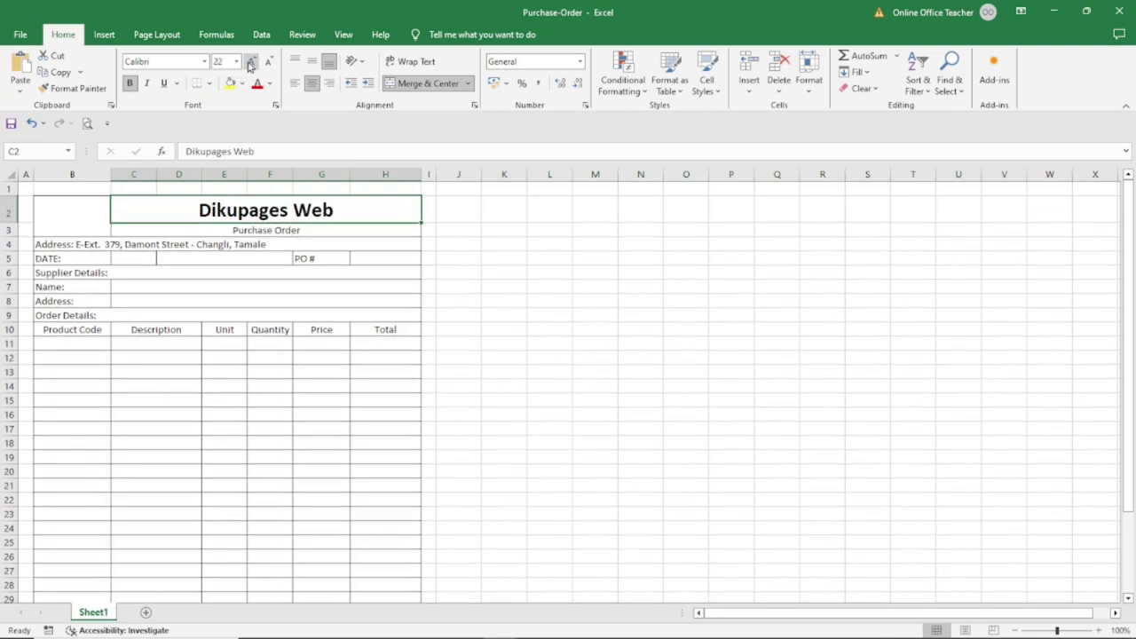
- Make the Purchase Order heading bold at 14 pt
{"action": "left_click", "coordinate": [269, 229]}
{"action": "left_click", "coordinate": [130, 83]}
{"action": "left_click", "coordinate": [252, 61]}
{"action": "left_click", "coordinate": [252, 61]}
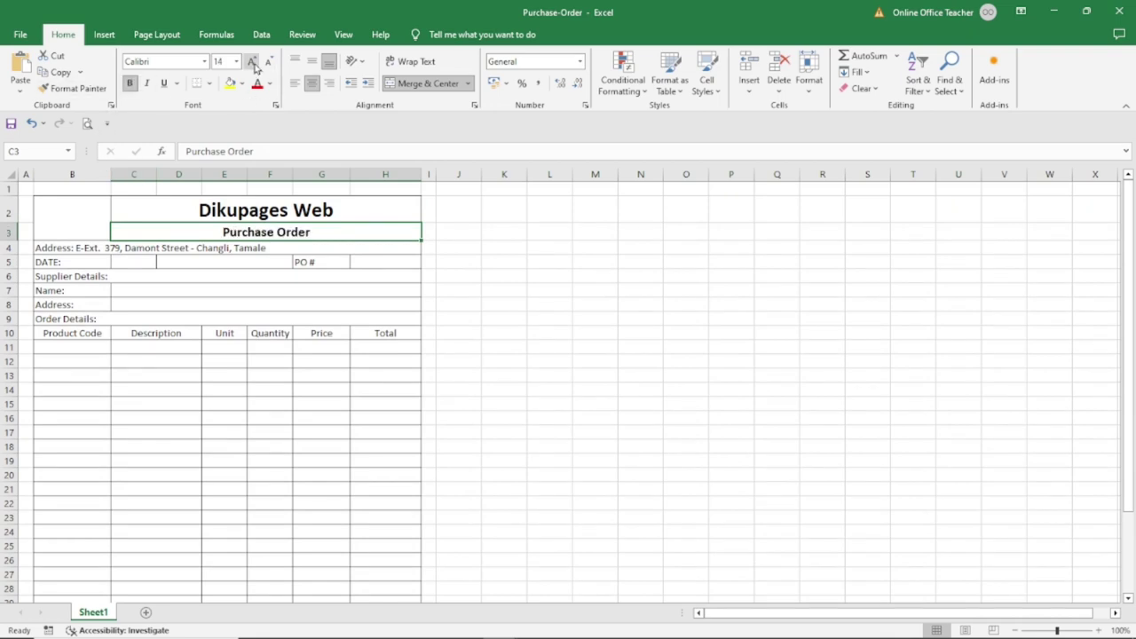
{"action": "left_click", "coordinate": [251, 61]}
- Bold the B4:H10 labels, the NOTES heading, the contact line and the Subtotal–Total labels
{"action": "left_click_drag", "start_coordinate": [51, 251], "coordinate": [278, 336]}
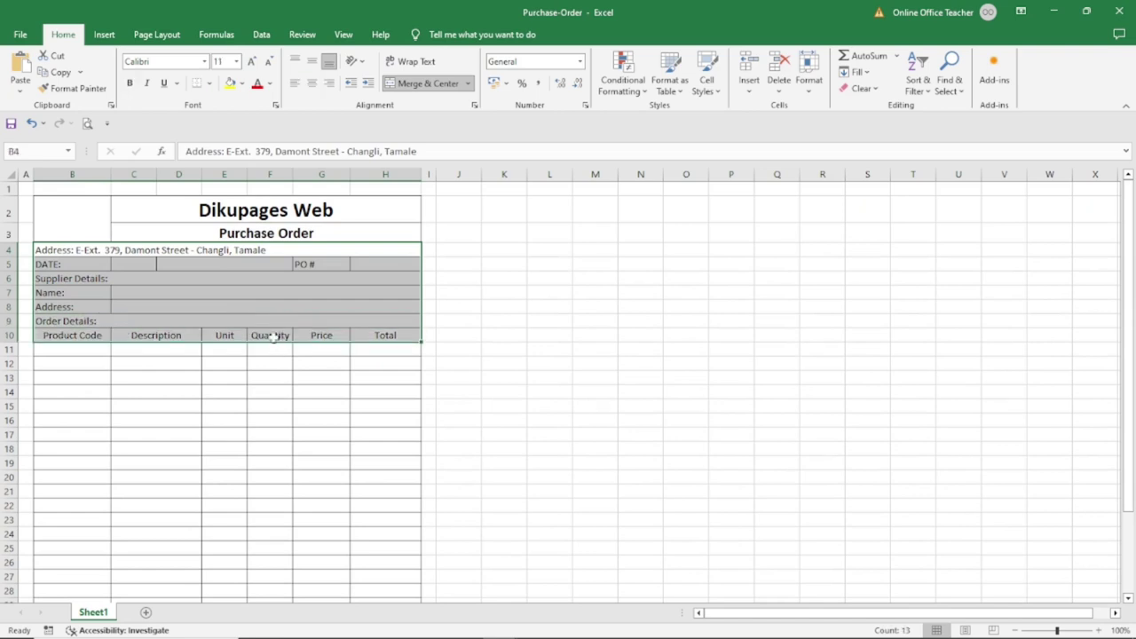
{"action": "left_click", "coordinate": [130, 83]}
{"action": "scroll", "coordinate": [249, 472], "scroll_direction": "down", "scroll_amount": 5}
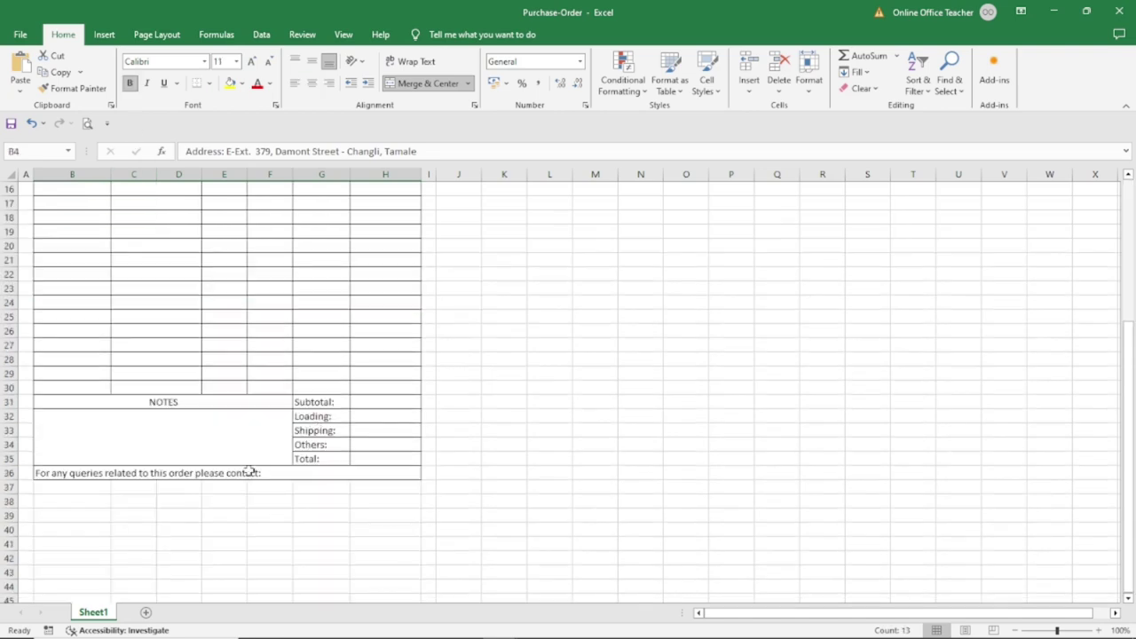
{"action": "left_click", "coordinate": [195, 405]}
{"action": "left_click", "coordinate": [129, 83]}
{"action": "left_click", "coordinate": [168, 474]}
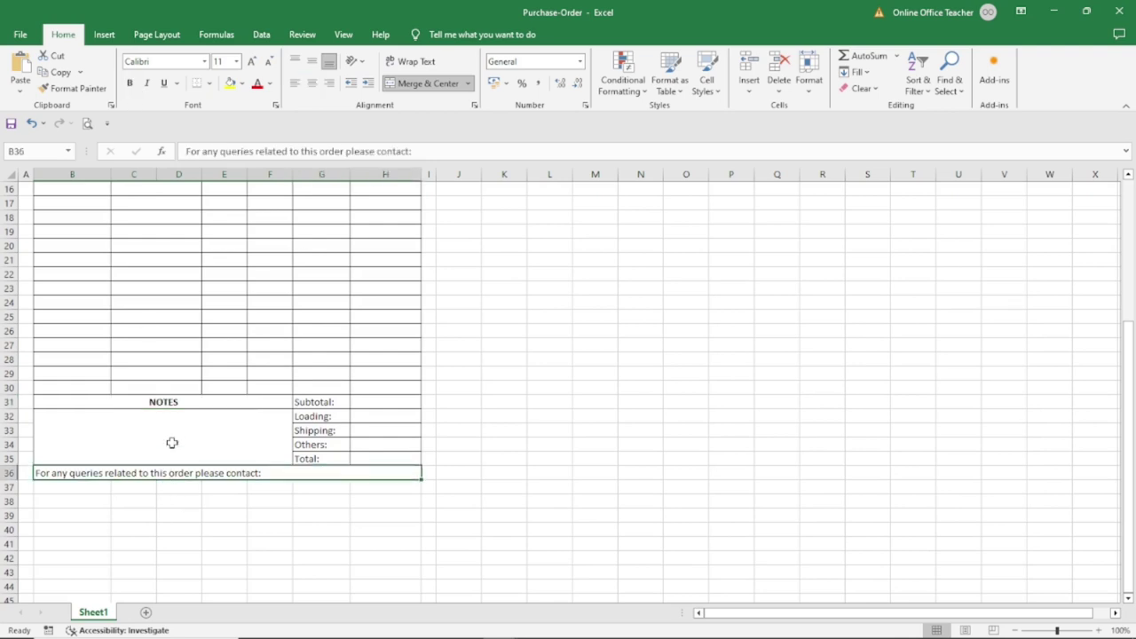
{"action": "left_click", "coordinate": [129, 83]}
{"action": "left_click_drag", "start_coordinate": [320, 402], "coordinate": [319, 459]}
{"action": "key", "text": "ctrl+b"}
- Check the form in Print Preview and return to the worksheet
{"action": "scroll", "coordinate": [568, 488], "scroll_direction": "up", "scroll_amount": 5}
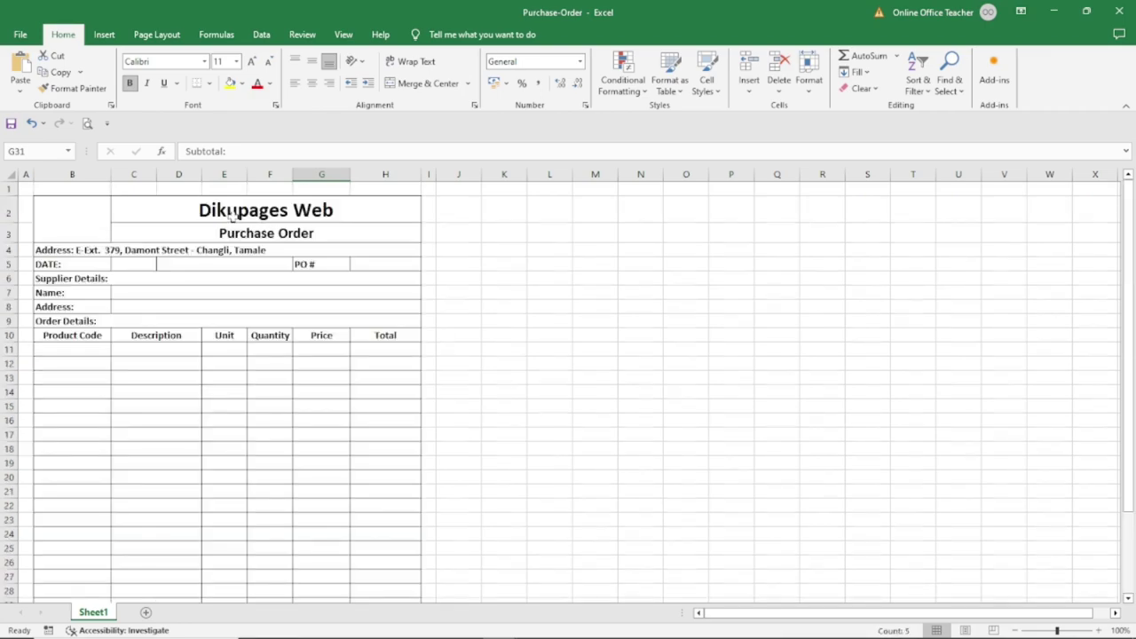
{"action": "left_click", "coordinate": [88, 123]}
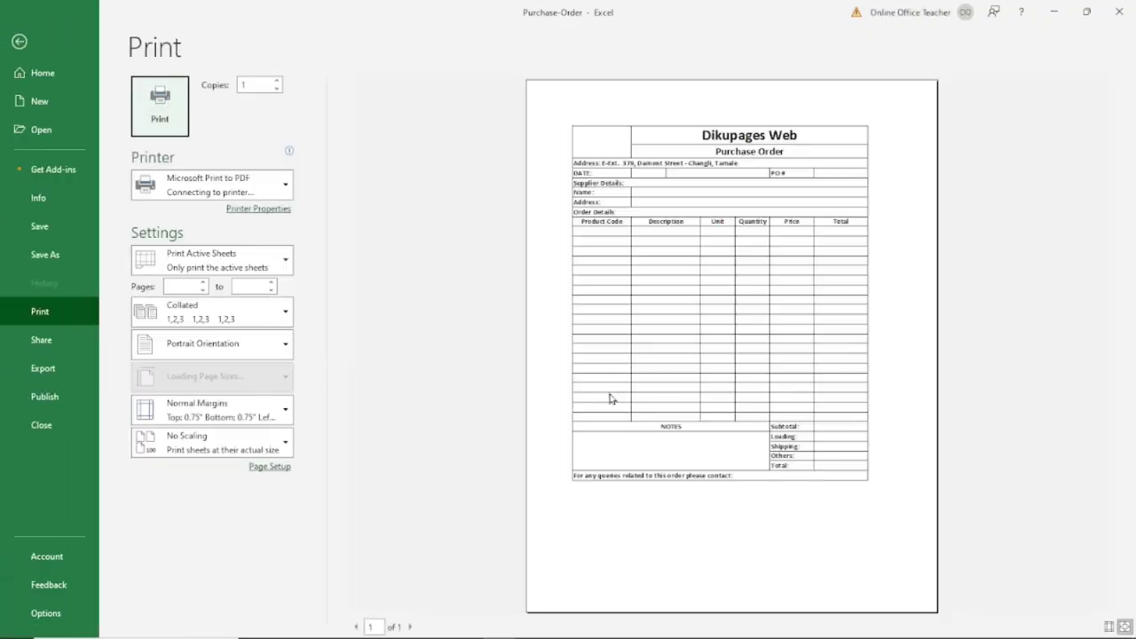
{"action": "left_click", "coordinate": [19, 41]}
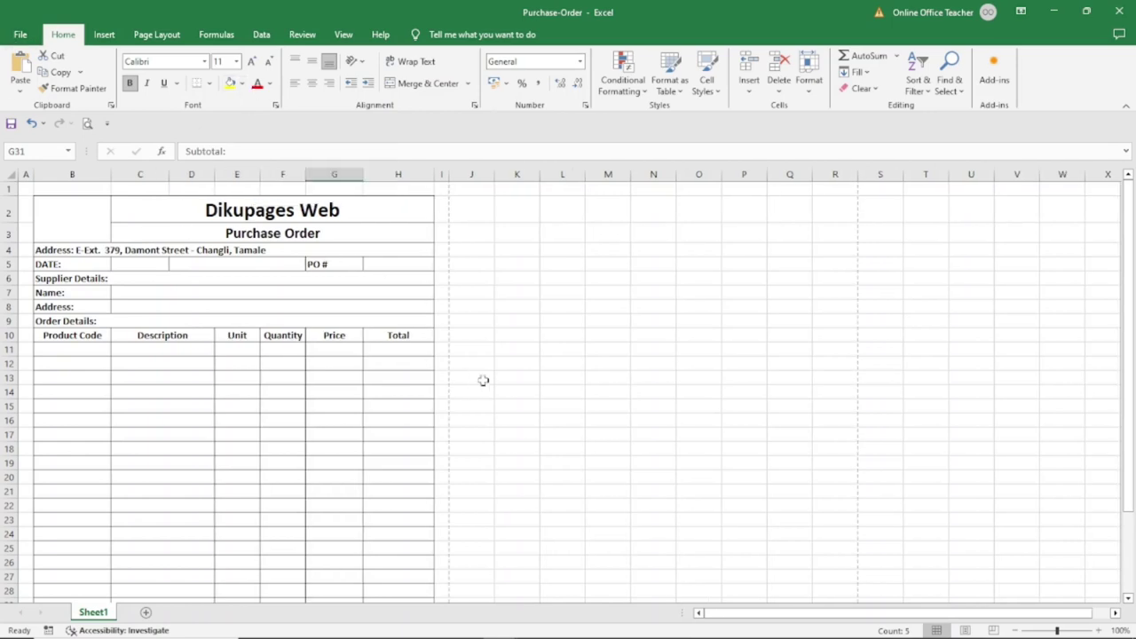
{"action": "left_click_drag", "start_coordinate": [23, 186], "coordinate": [436, 178]}
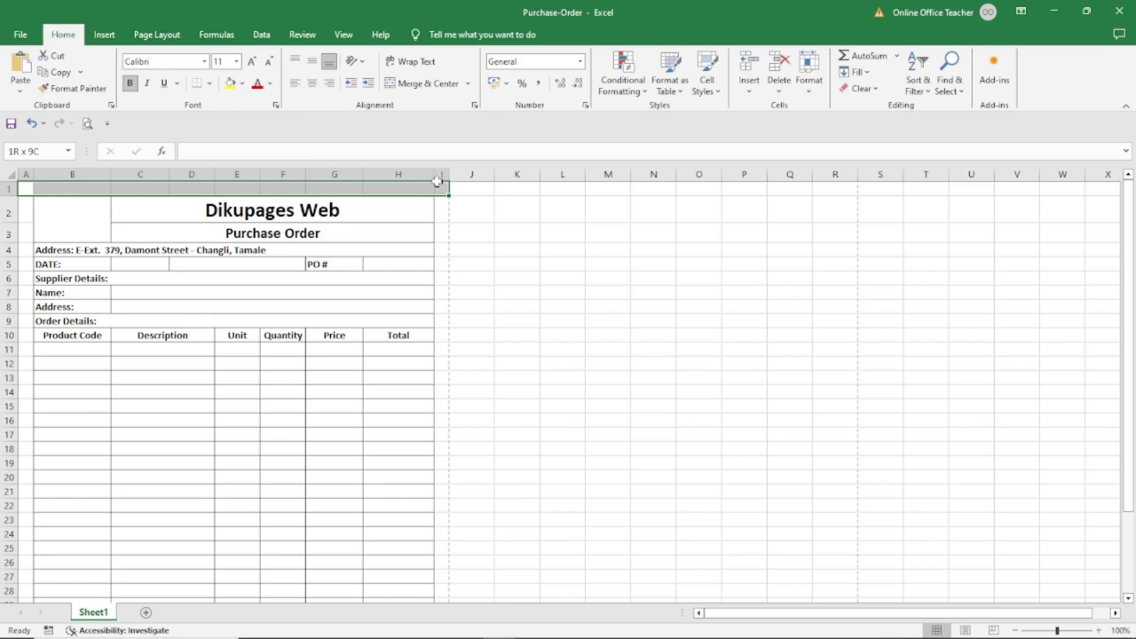
- Merge and fill row 1, column A and column I light green
{"action": "left_click", "coordinate": [426, 84]}
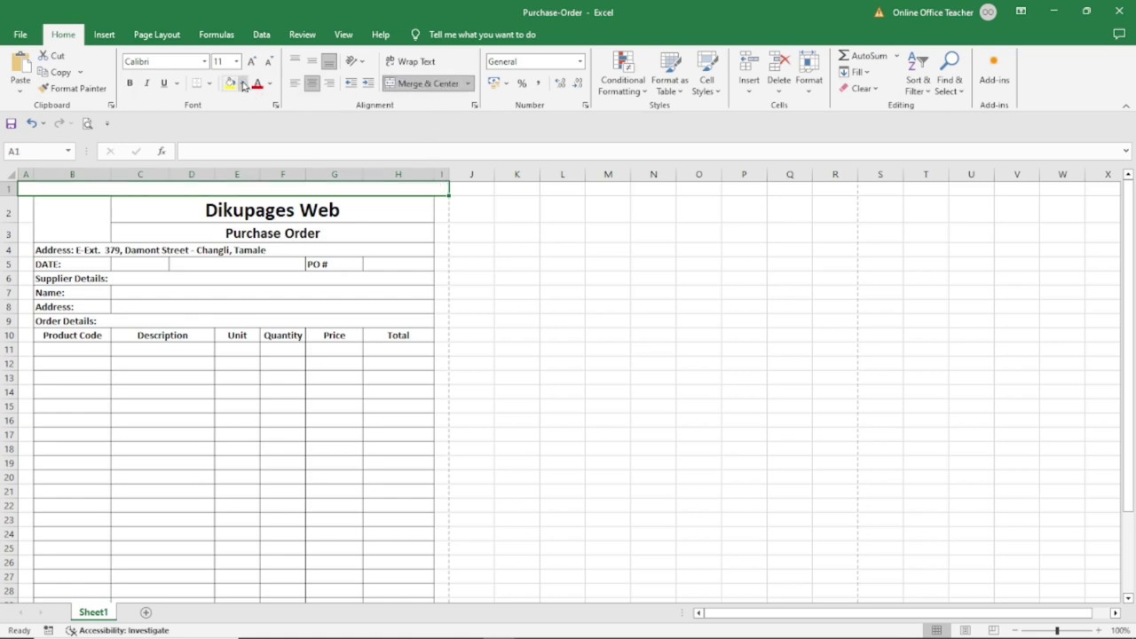
{"action": "left_click", "coordinate": [242, 83]}
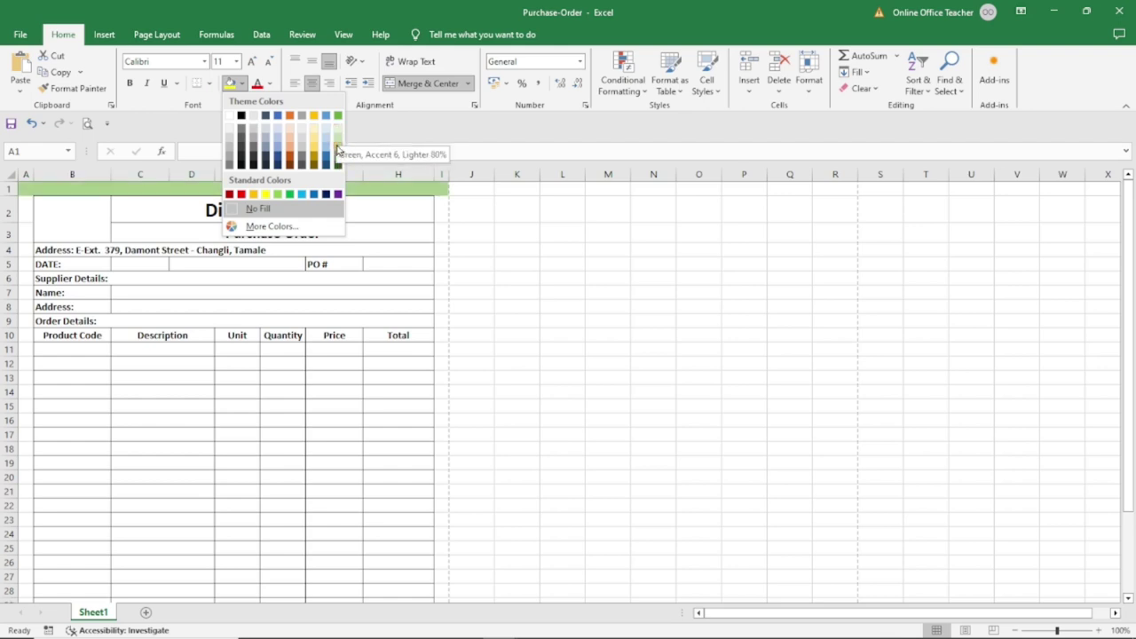
{"action": "left_click", "coordinate": [337, 149]}
{"action": "left_click_drag", "start_coordinate": [24, 209], "coordinate": [7, 590]}
{"action": "left_click", "coordinate": [410, 83]}
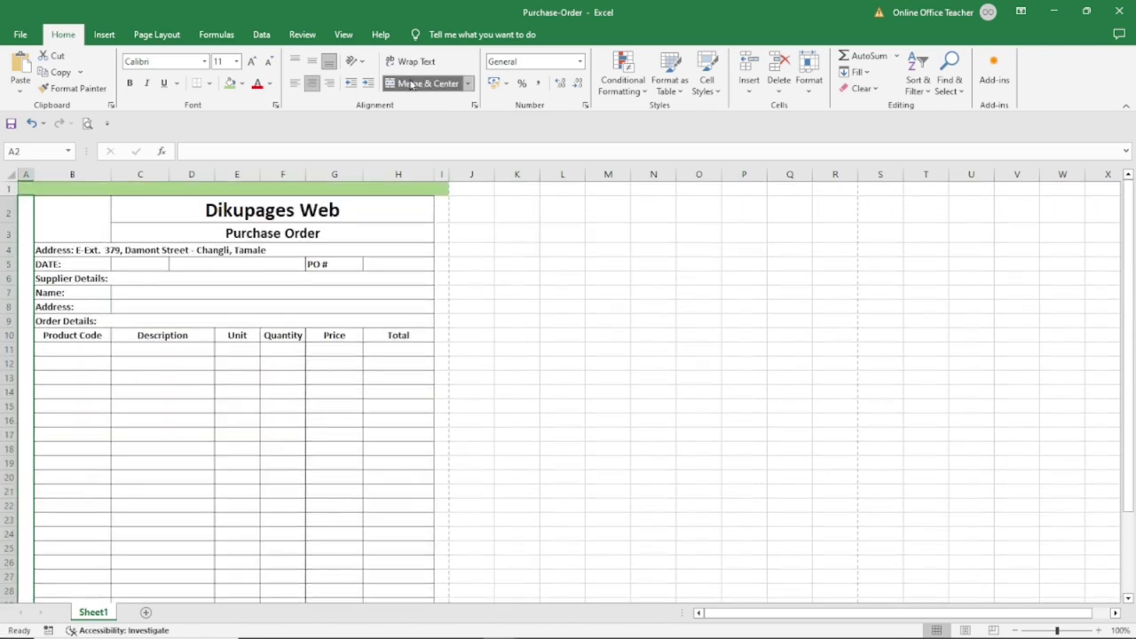
{"action": "left_click", "coordinate": [230, 83]}
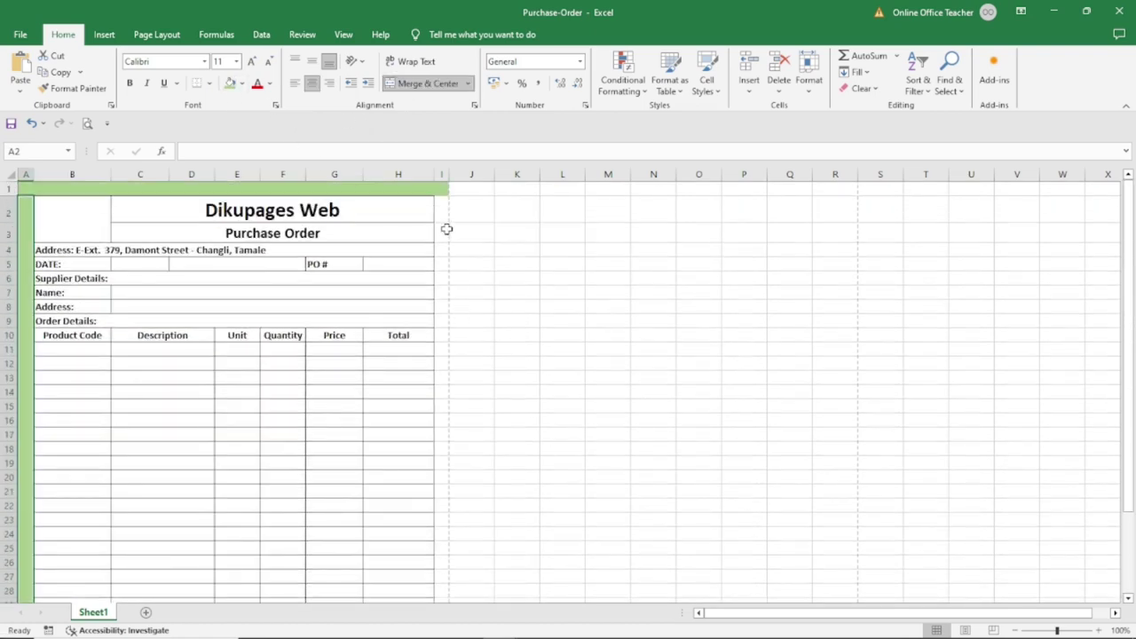
{"action": "left_click_drag", "start_coordinate": [441, 207], "coordinate": [441, 486]}
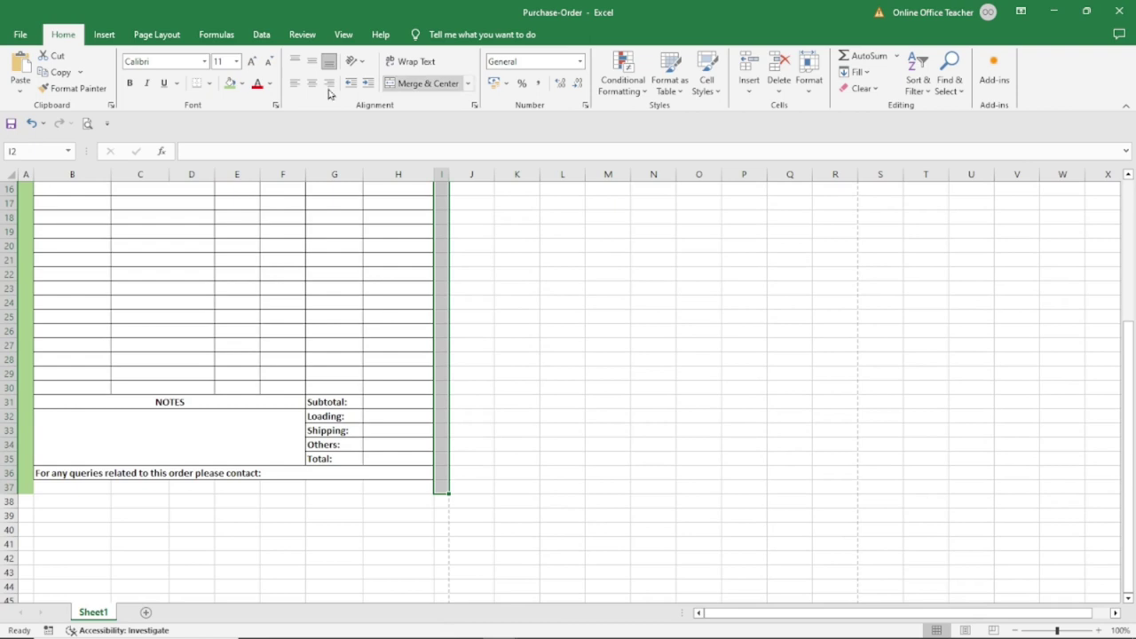
{"action": "left_click", "coordinate": [230, 83]}
- Merge and fill row 37 light green, then check the print preview
{"action": "scroll", "coordinate": [526, 404], "scroll_direction": "down", "scroll_amount": 6}
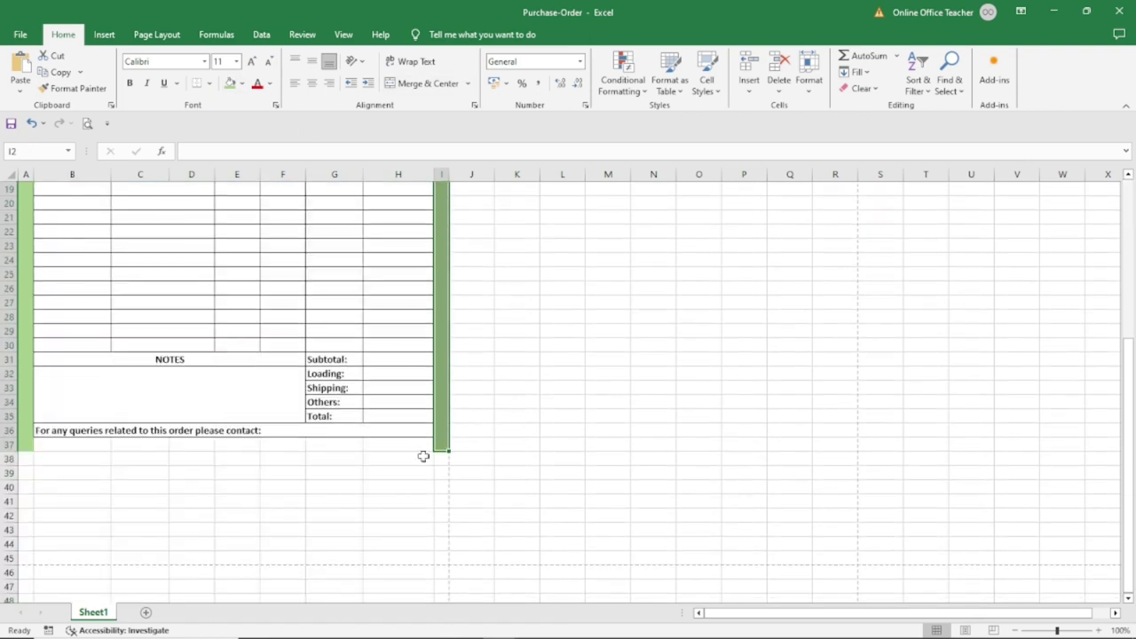
{"action": "left_click_drag", "start_coordinate": [59, 445], "coordinate": [410, 444]}
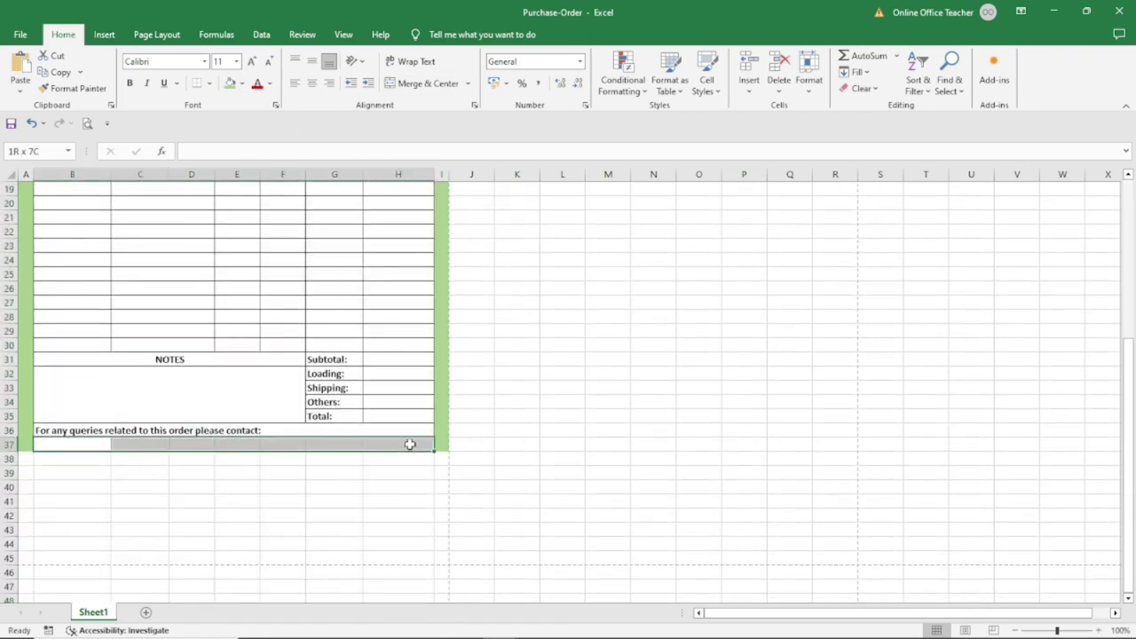
{"action": "left_click", "coordinate": [424, 83]}
{"action": "left_click", "coordinate": [230, 82]}
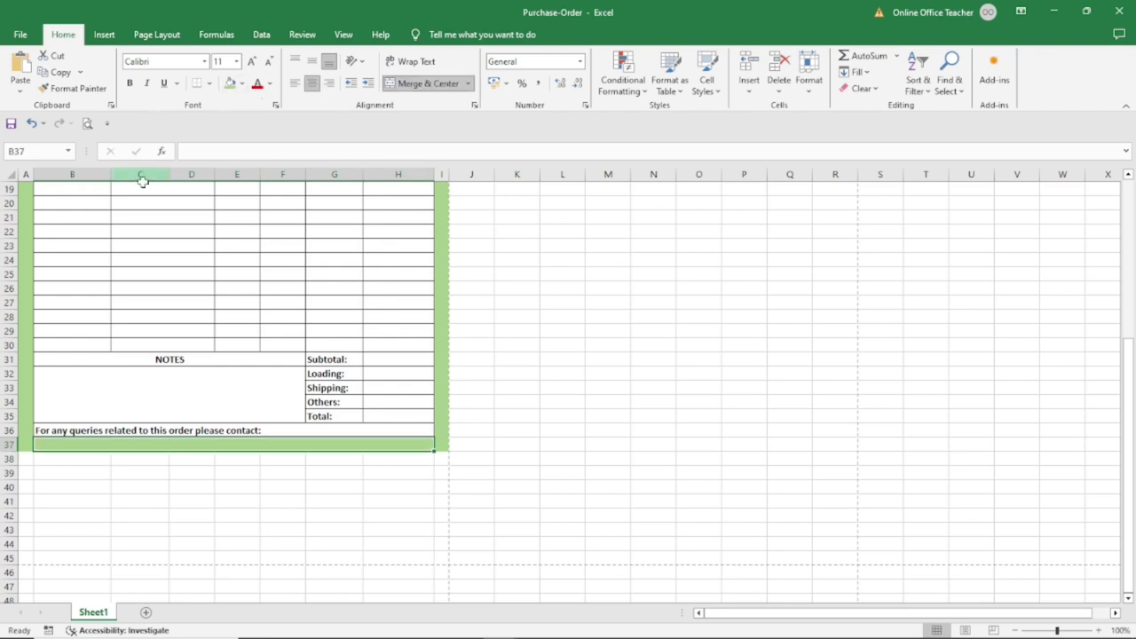
{"action": "left_click", "coordinate": [87, 123]}
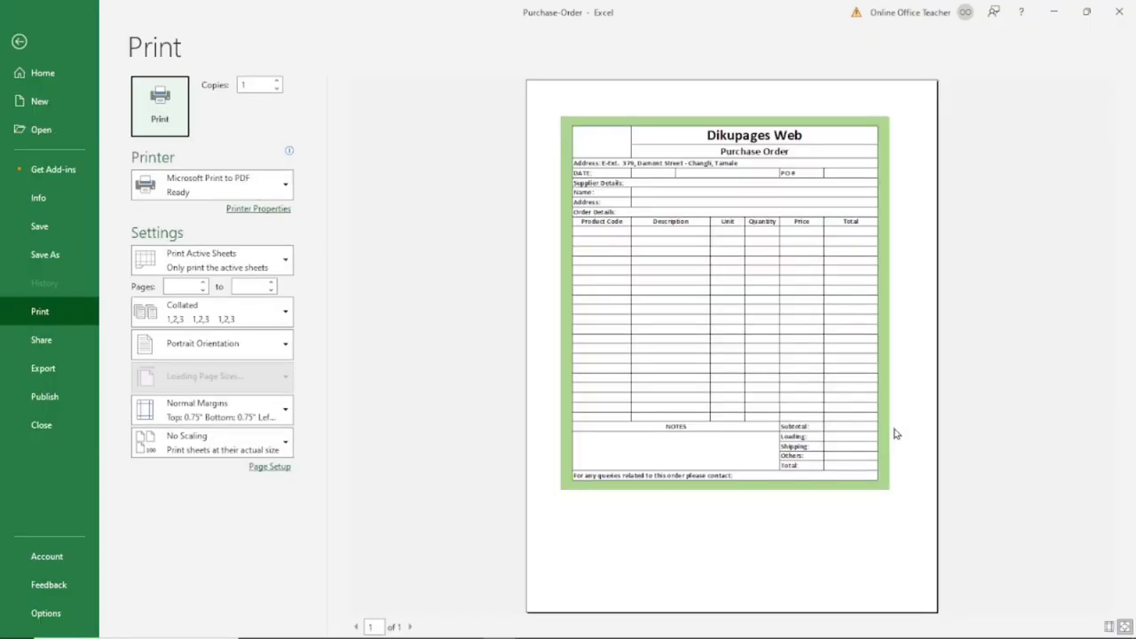
{"action": "left_click", "coordinate": [19, 42]}
{"action": "scroll", "coordinate": [218, 235], "scroll_direction": "up", "scroll_amount": 6}
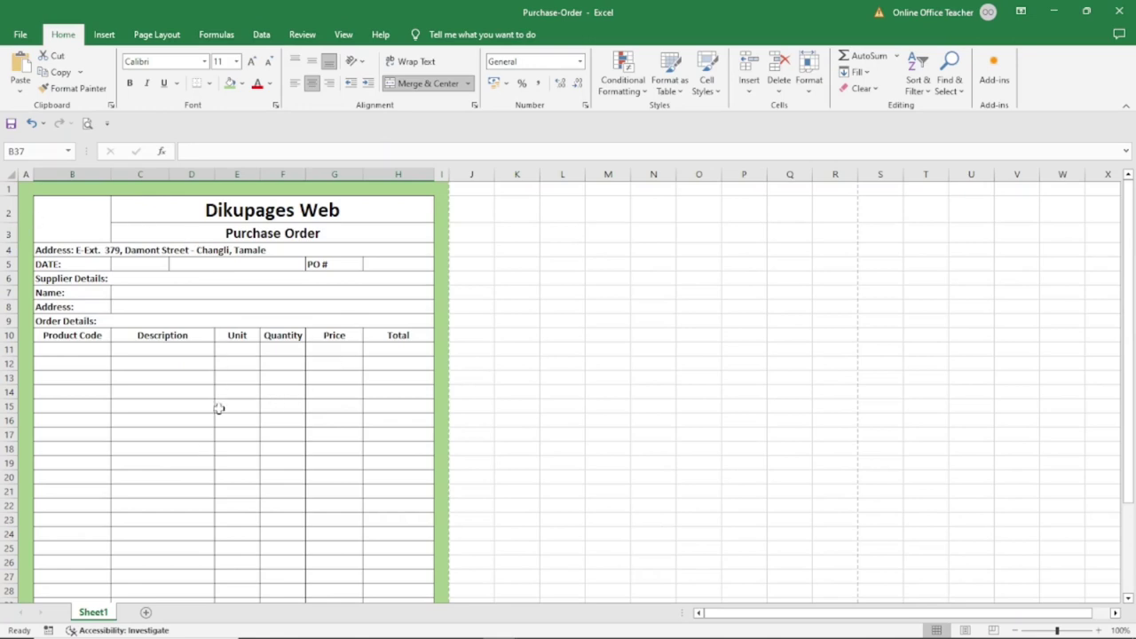
{"action": "mouse_move", "coordinate": [63, 213]}
{"action": "left_mouse_down"}
{"action": "mouse_move", "coordinate": [258, 281]}
{"action": "mouse_move", "coordinate": [296, 314]}
{"action": "mouse_move", "coordinate": [299, 337]}
{"action": "left_mouse_up"}
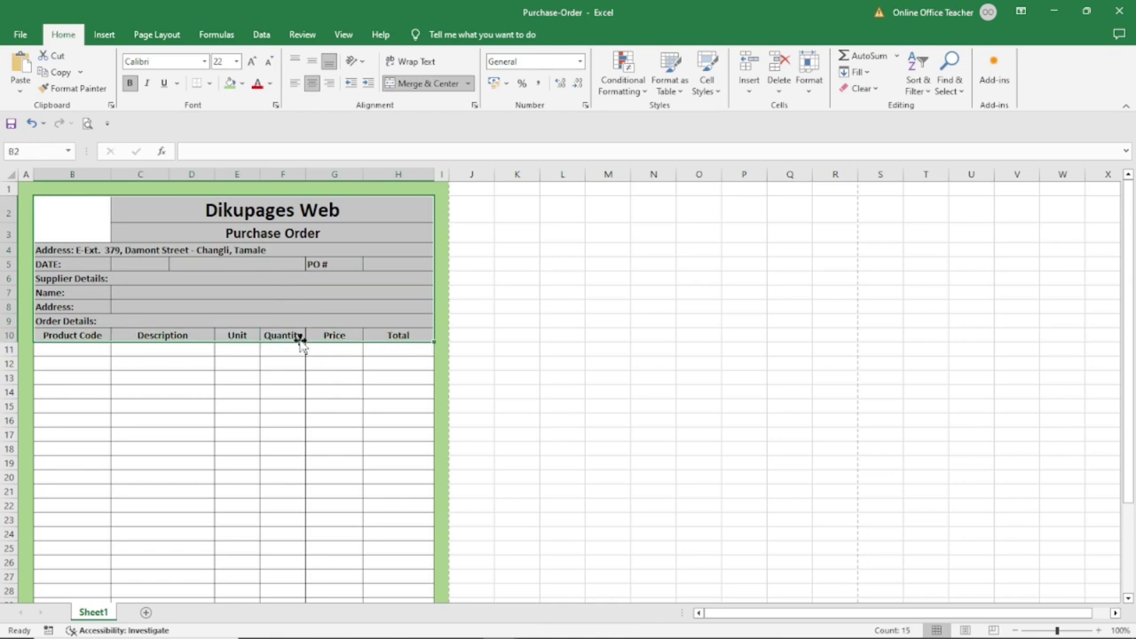
- Fill B2:H10 with the darkest green and make its text white
{"action": "left_click", "coordinate": [242, 83]}
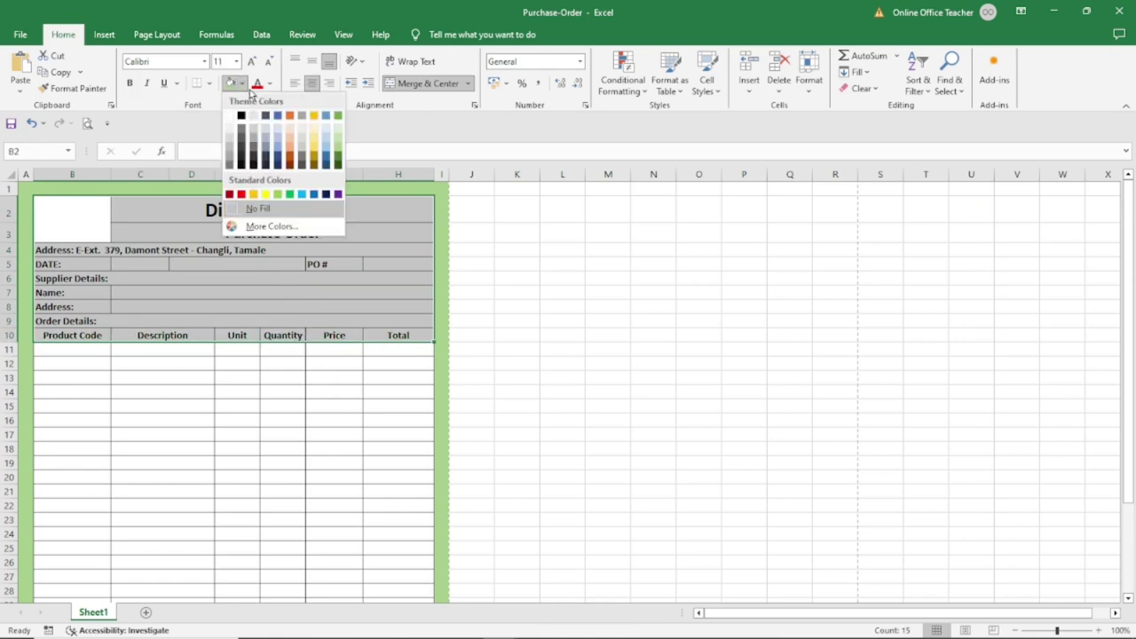
{"action": "left_click", "coordinate": [337, 155]}
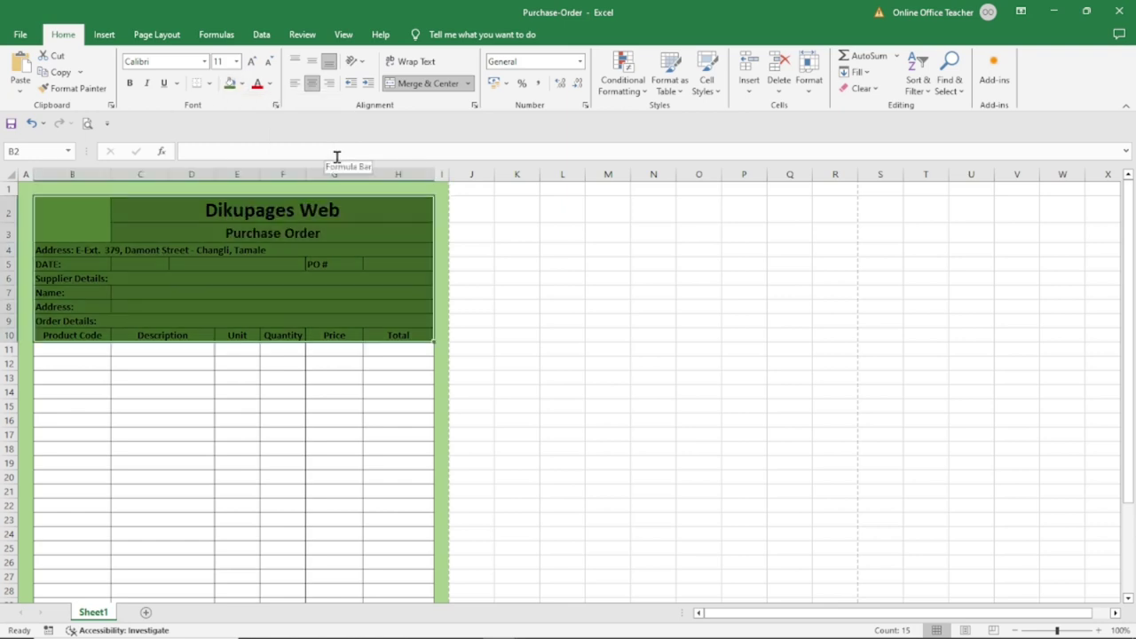
{"action": "left_click", "coordinate": [241, 83]}
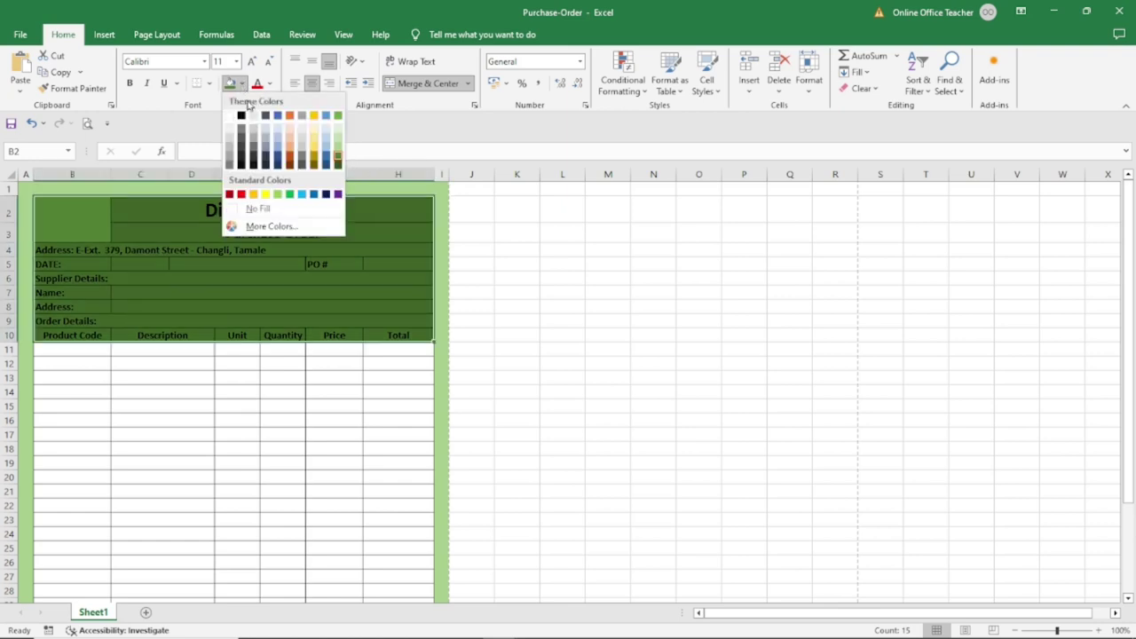
{"action": "left_click", "coordinate": [338, 165]}
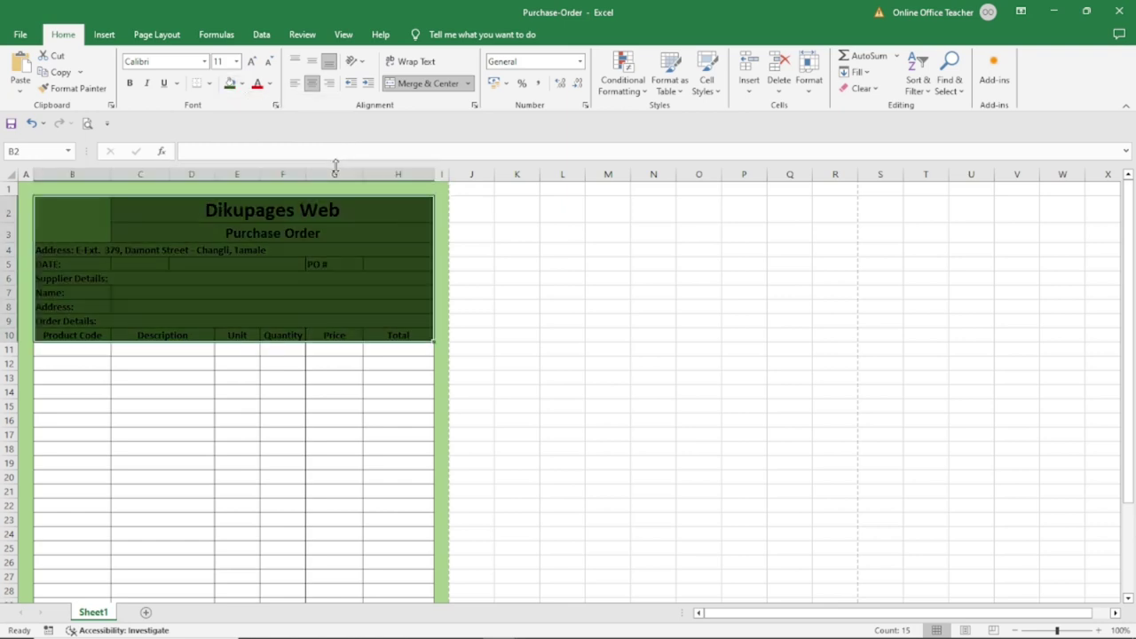
{"action": "left_click", "coordinate": [270, 84]}
{"action": "left_click", "coordinate": [260, 118]}
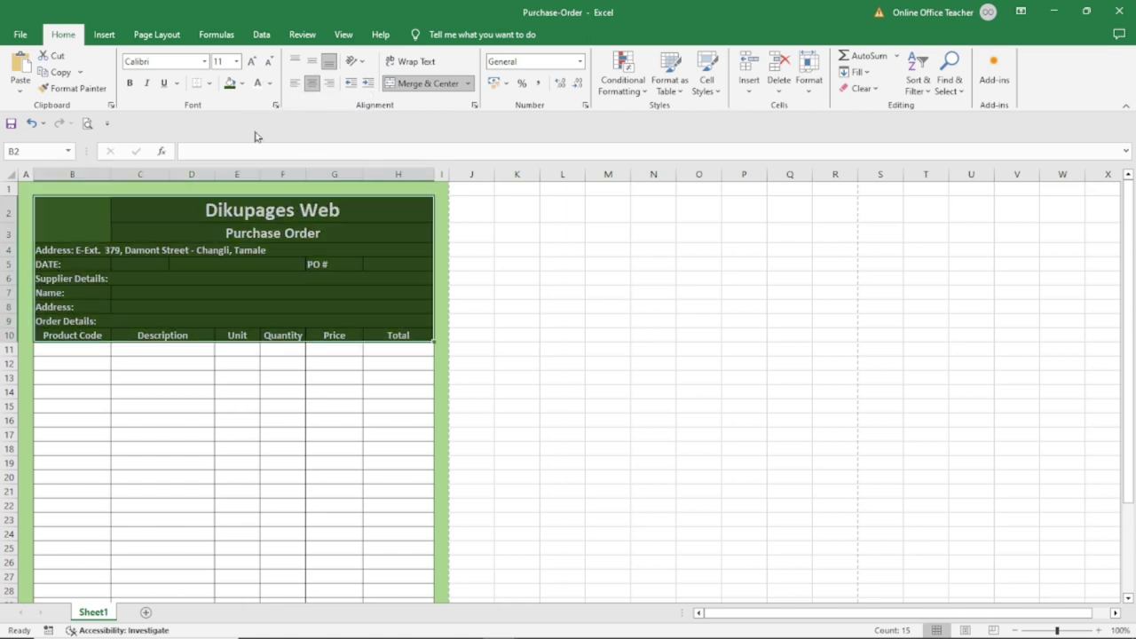
{"action": "left_click_drag", "start_coordinate": [50, 347], "coordinate": [415, 528]}
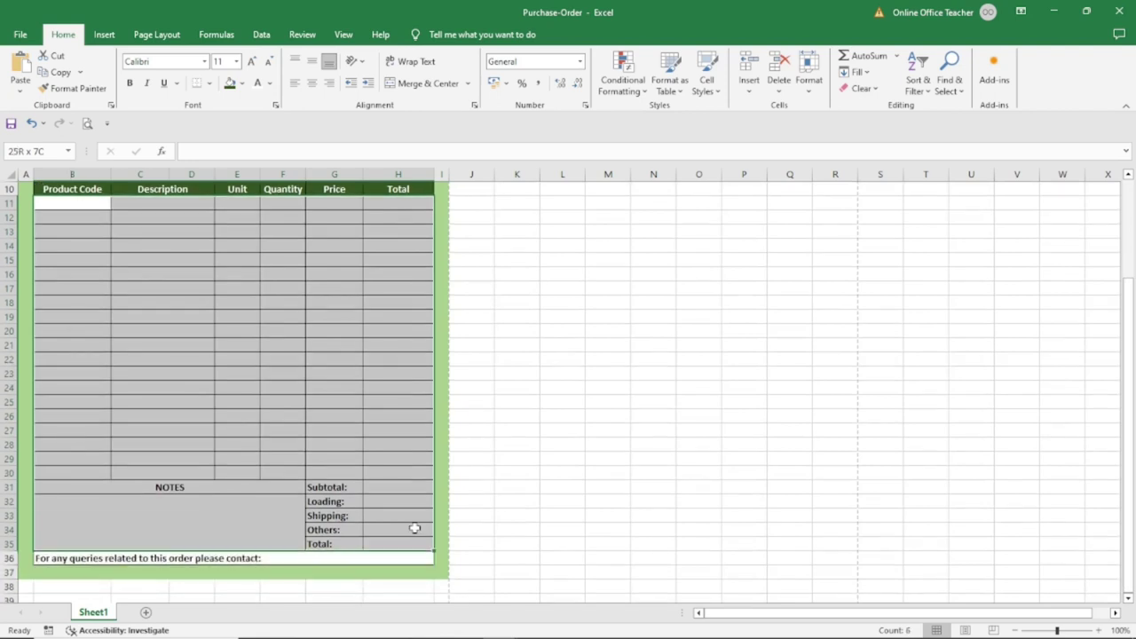
- Fill the product rows B11:H30 light green
{"action": "left_click_drag", "start_coordinate": [415, 484], "coordinate": [416, 469]}
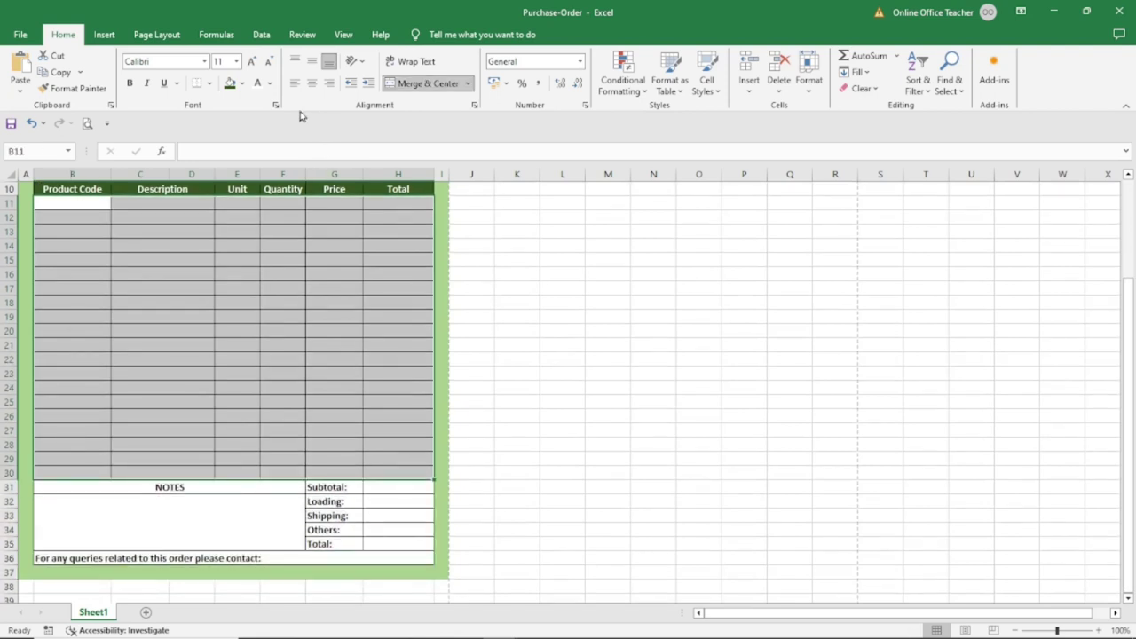
{"action": "left_click", "coordinate": [242, 84]}
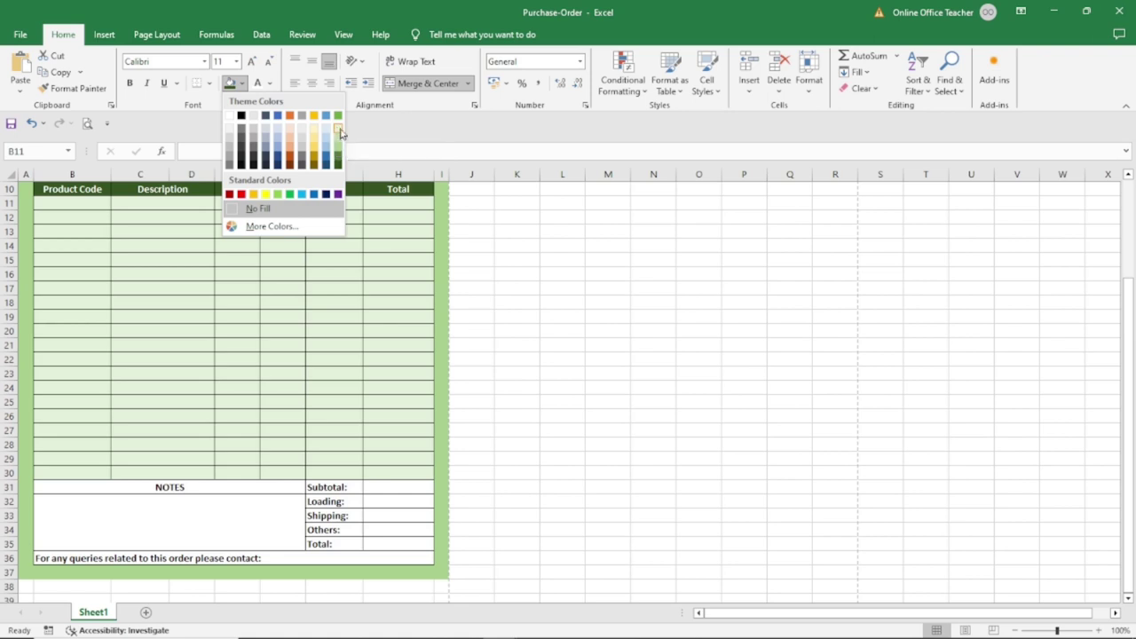
{"action": "left_click", "coordinate": [337, 131]}
{"action": "left_click", "coordinate": [535, 485]}
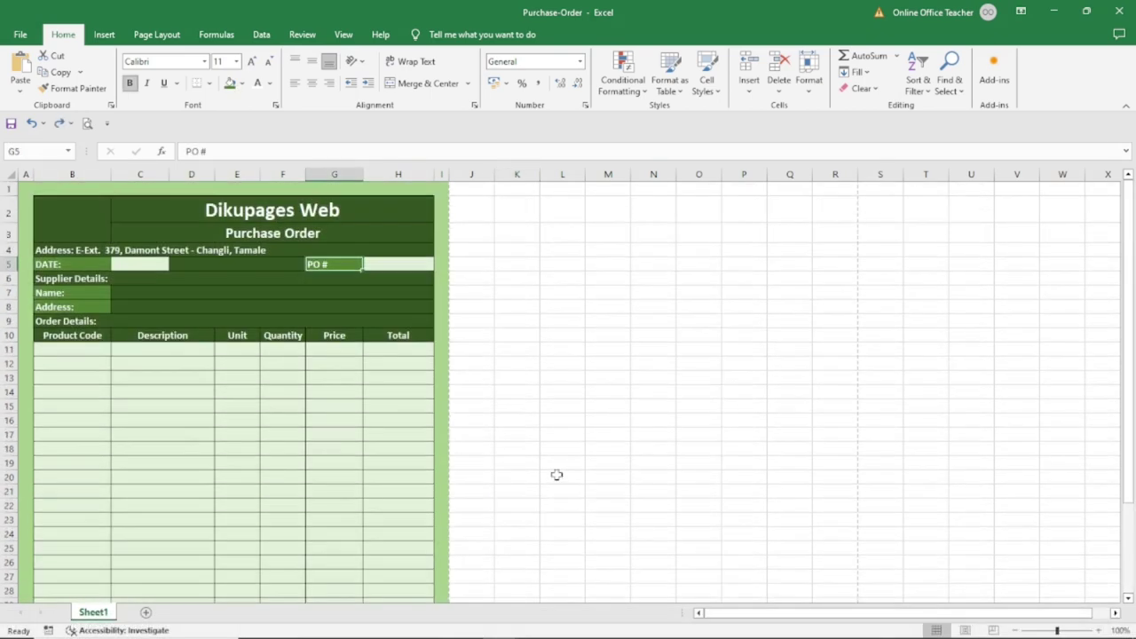
{"action": "scroll", "coordinate": [557, 472], "scroll_direction": "down", "scroll_amount": 2}
{"action": "scroll", "coordinate": [556, 472], "scroll_direction": "down", "scroll_amount": 2}
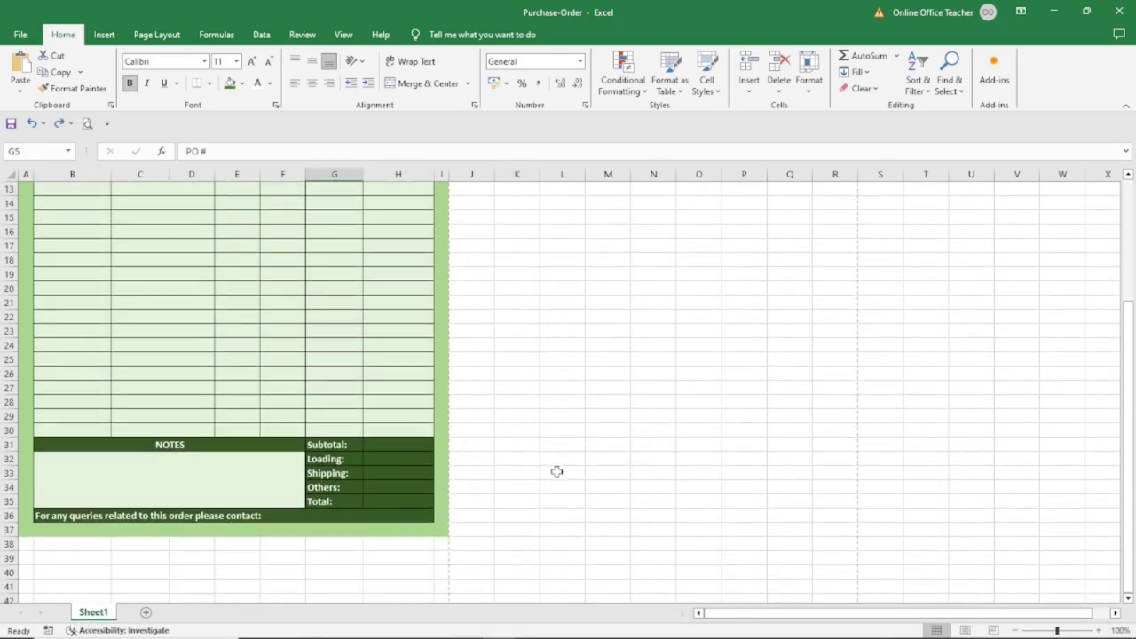
{"action": "scroll", "coordinate": [556, 471], "scroll_direction": "up", "scroll_amount": 4}
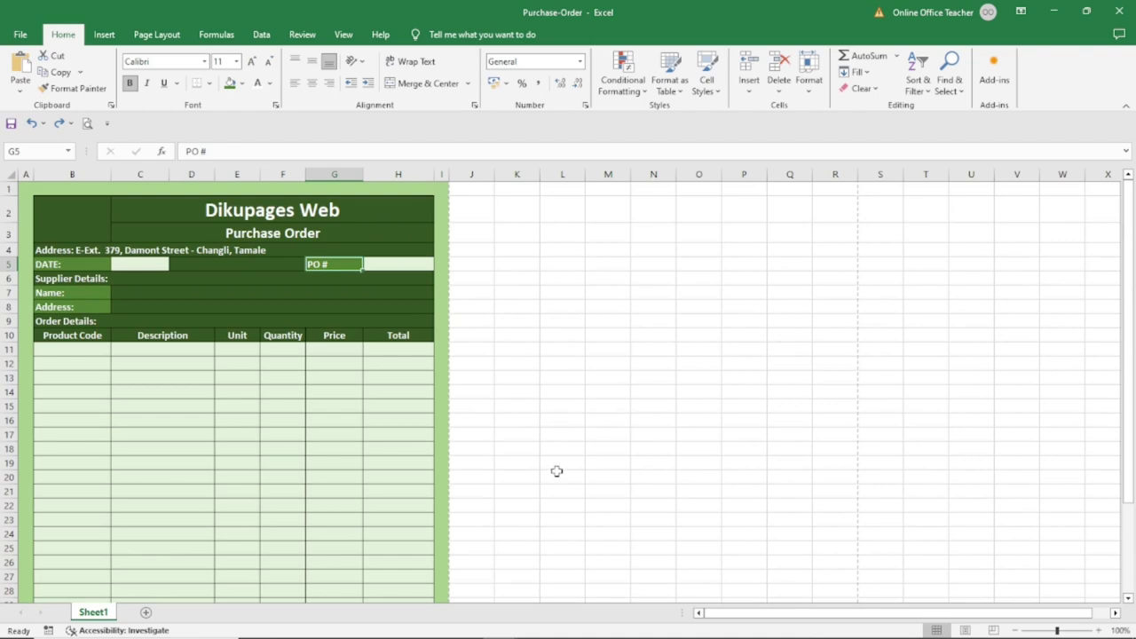
{"action": "scroll", "coordinate": [556, 471], "scroll_direction": "down", "scroll_amount": 1}
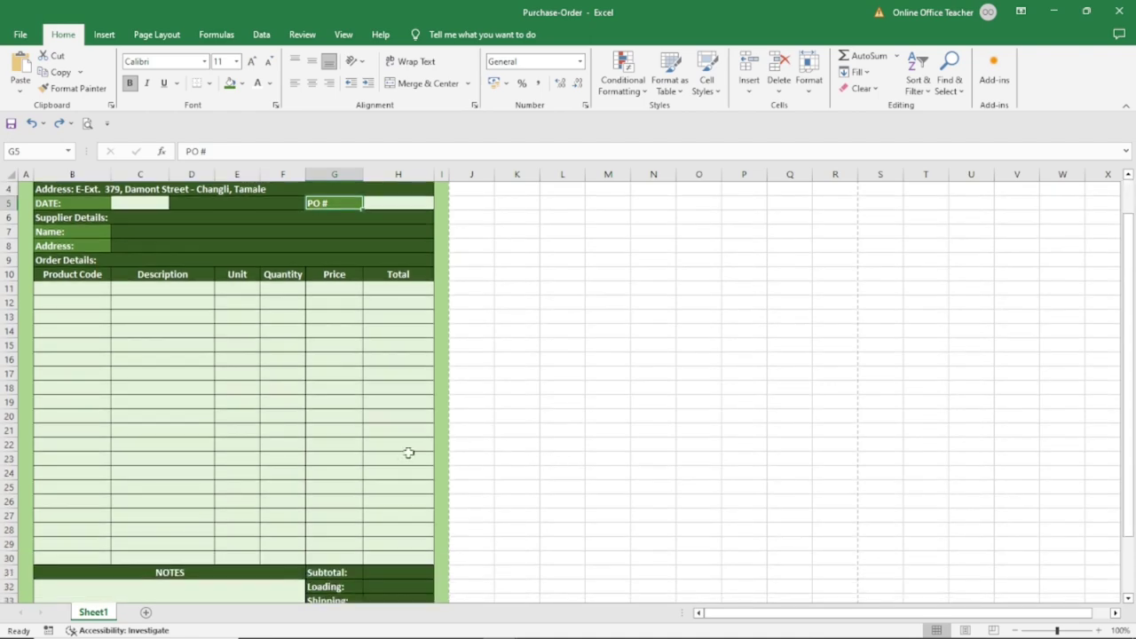
{"action": "left_click_drag", "start_coordinate": [328, 289], "coordinate": [398, 552]}
- Enter a sample price of 500.00 in G13
{"action": "left_click", "coordinate": [335, 316]}
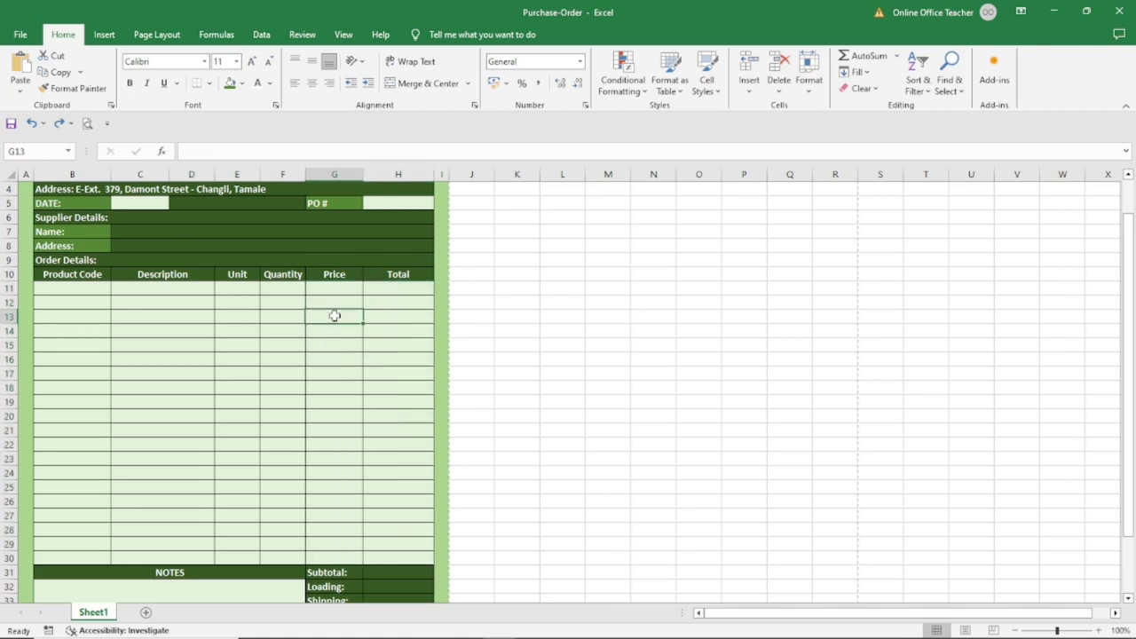
{"action": "type", "text": "5"}
{"action": "type", "text": "0"}
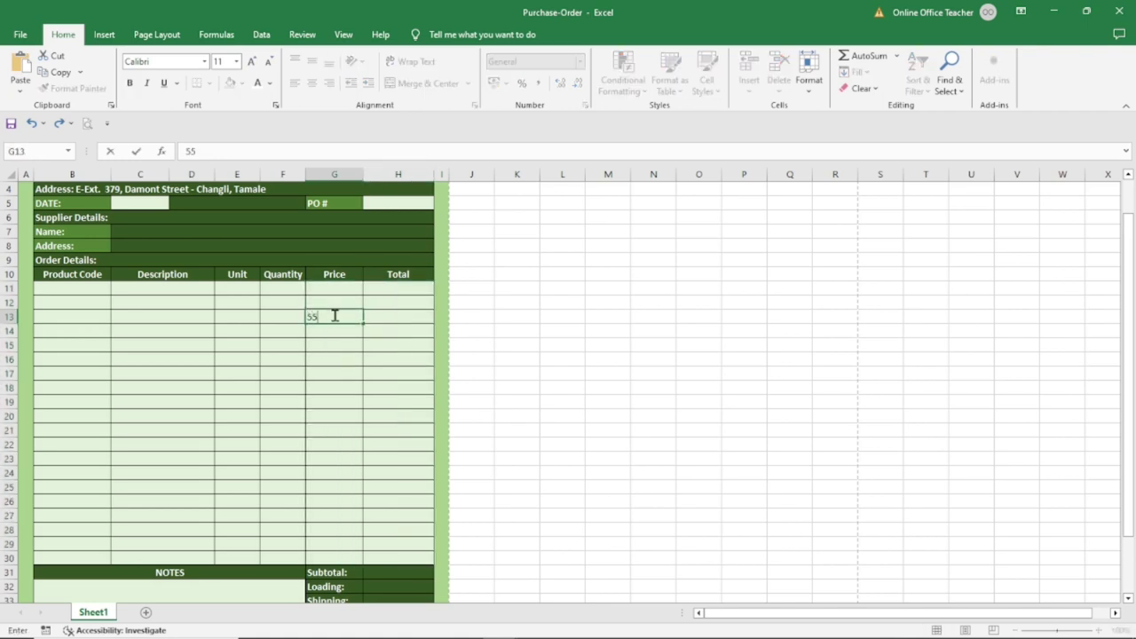
{"action": "type", "text": "0.00"}
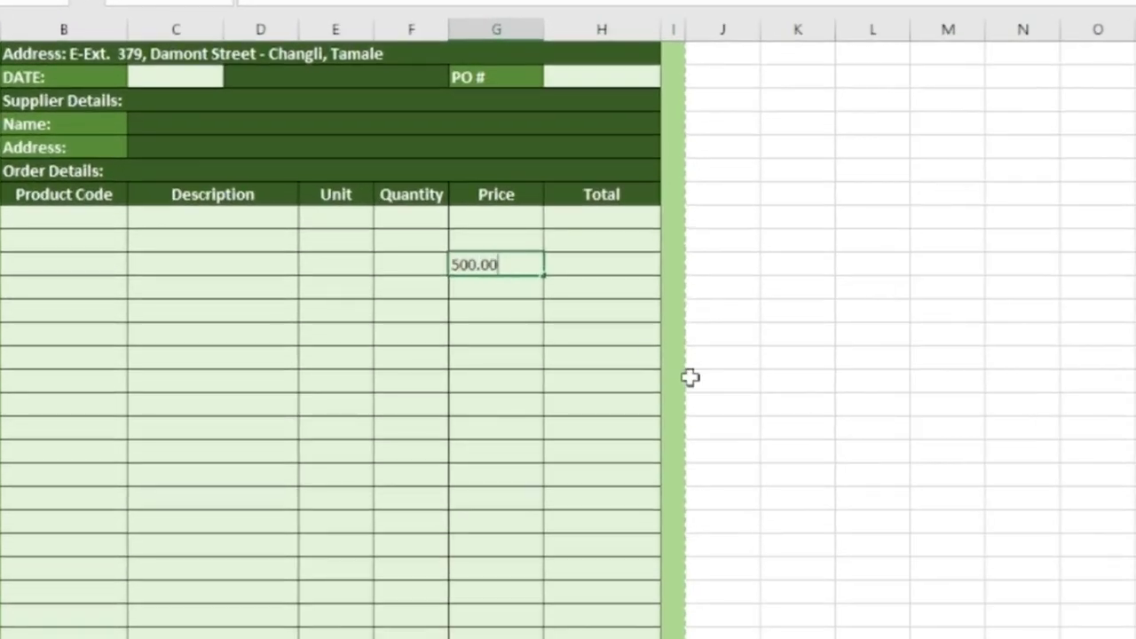
{"action": "key", "text": "Return"}
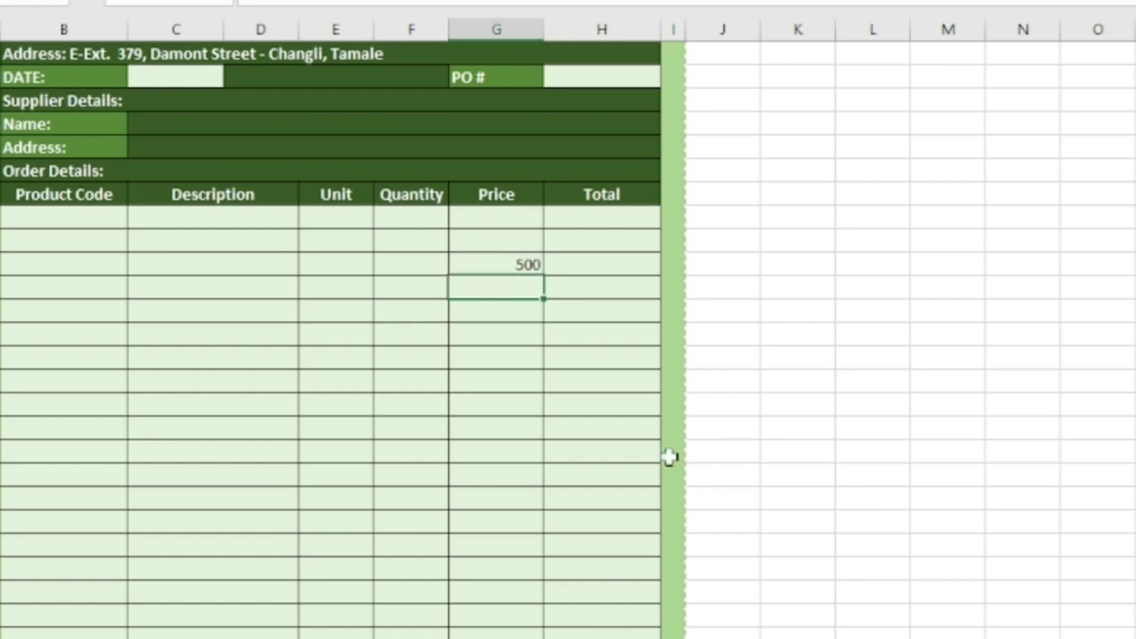
- Format G11:H30 as two-decimal US dollar Currency, then clear the sample in G13
{"action": "left_click_drag", "start_coordinate": [479, 219], "coordinate": [619, 638]}
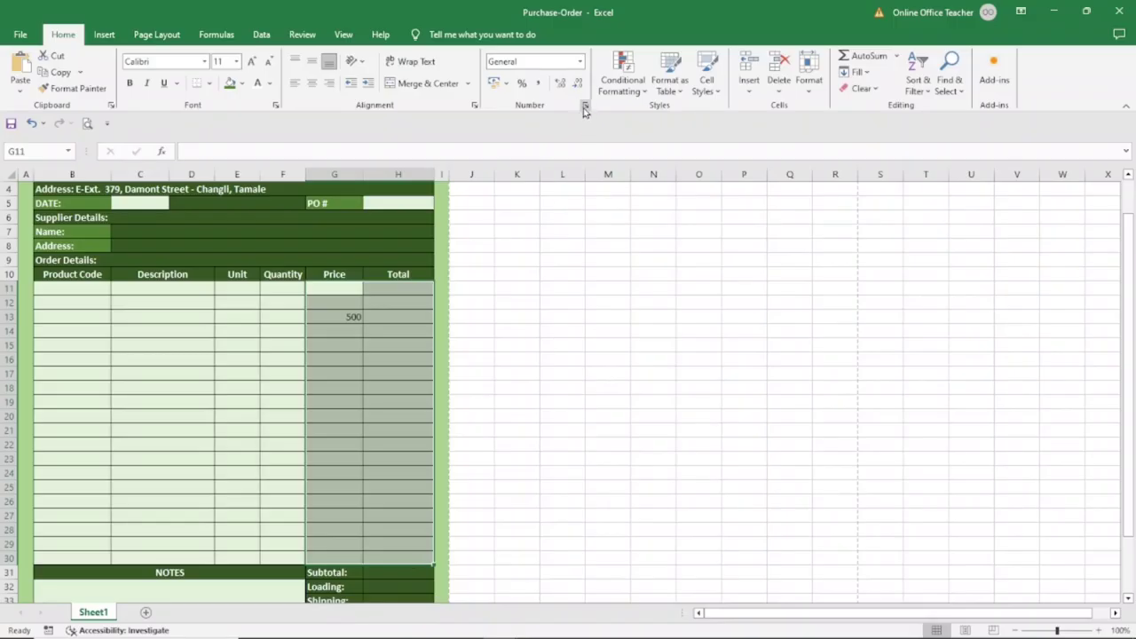
{"action": "left_click", "coordinate": [585, 107]}
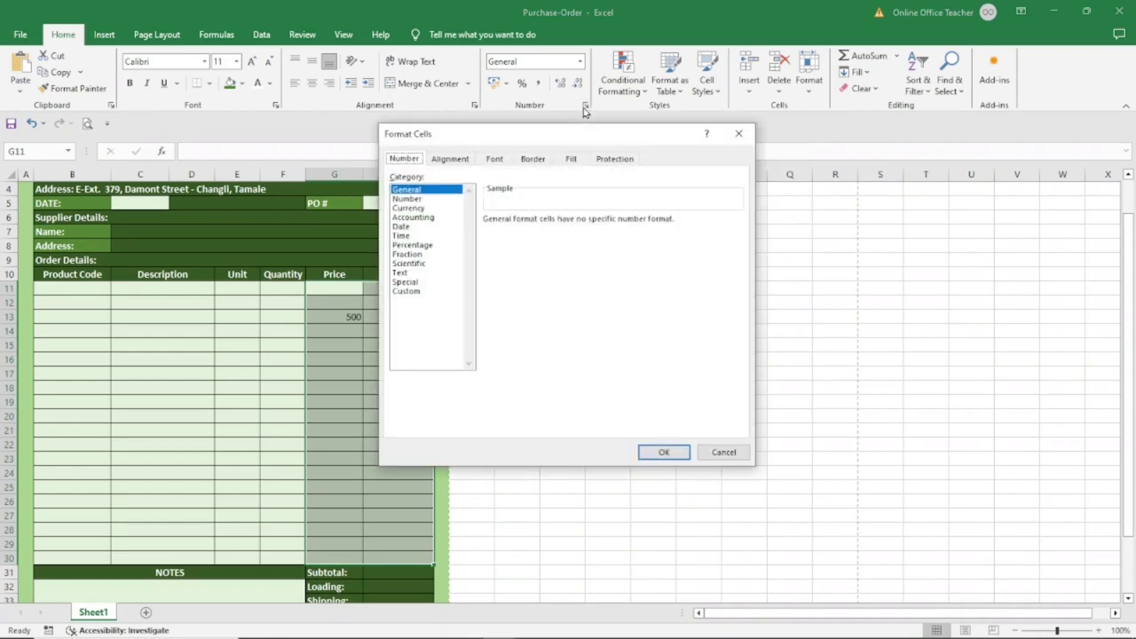
{"action": "left_click", "coordinate": [409, 209]}
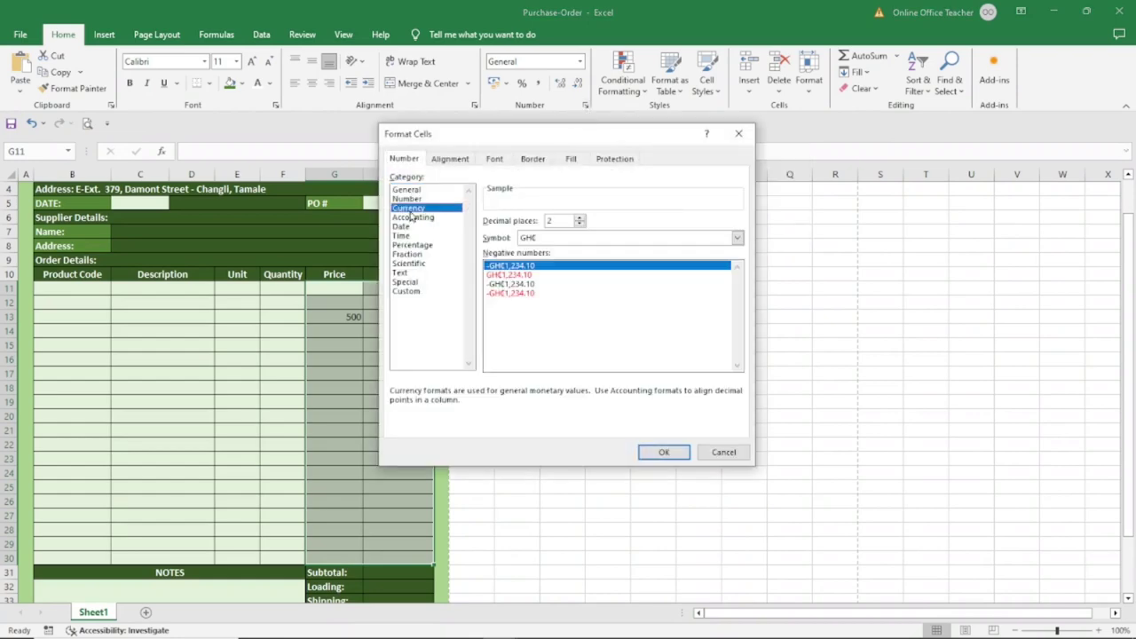
{"action": "left_click", "coordinate": [550, 240]}
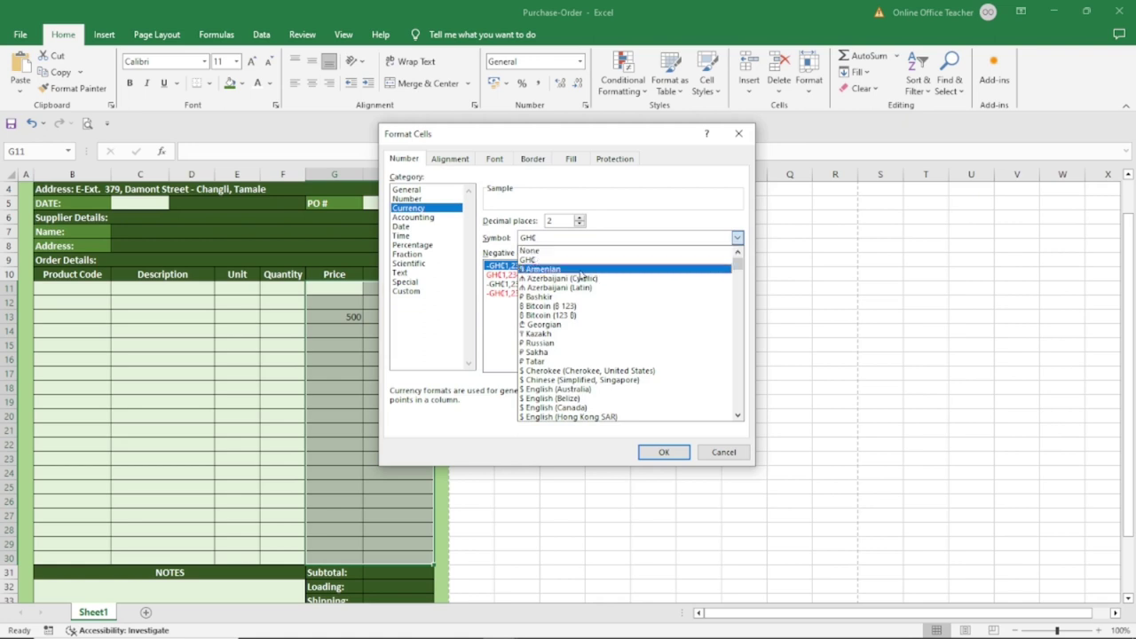
{"action": "scroll", "coordinate": [586, 324], "scroll_direction": "down", "scroll_amount": 2}
{"action": "scroll", "coordinate": [583, 348], "scroll_direction": "down", "scroll_amount": 8}
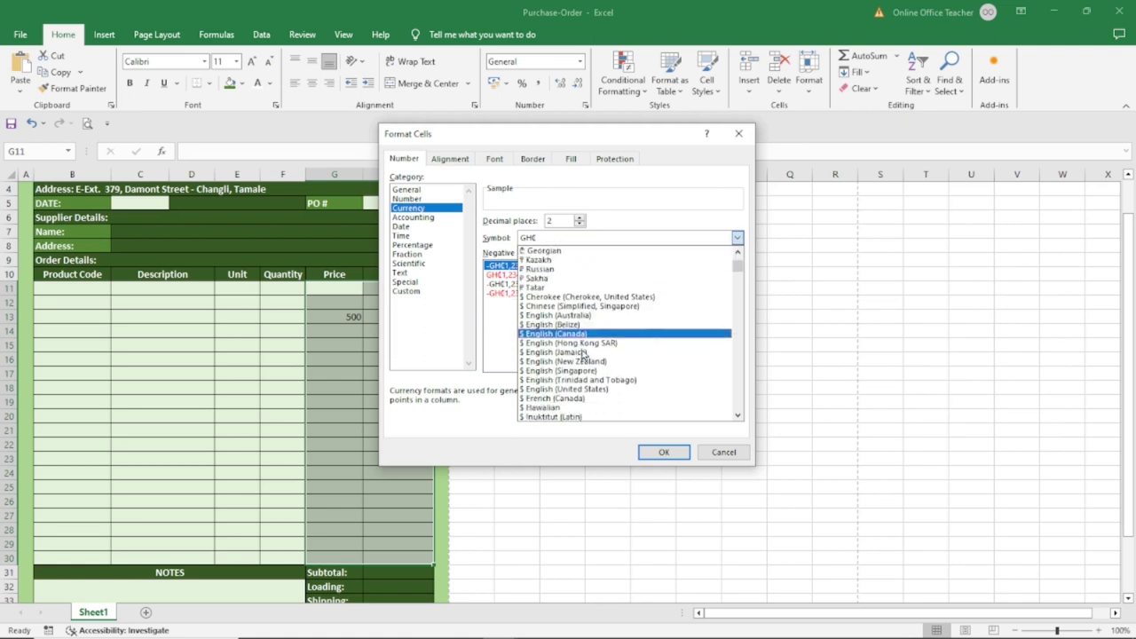
{"action": "scroll", "coordinate": [583, 355], "scroll_direction": "up", "scroll_amount": 6}
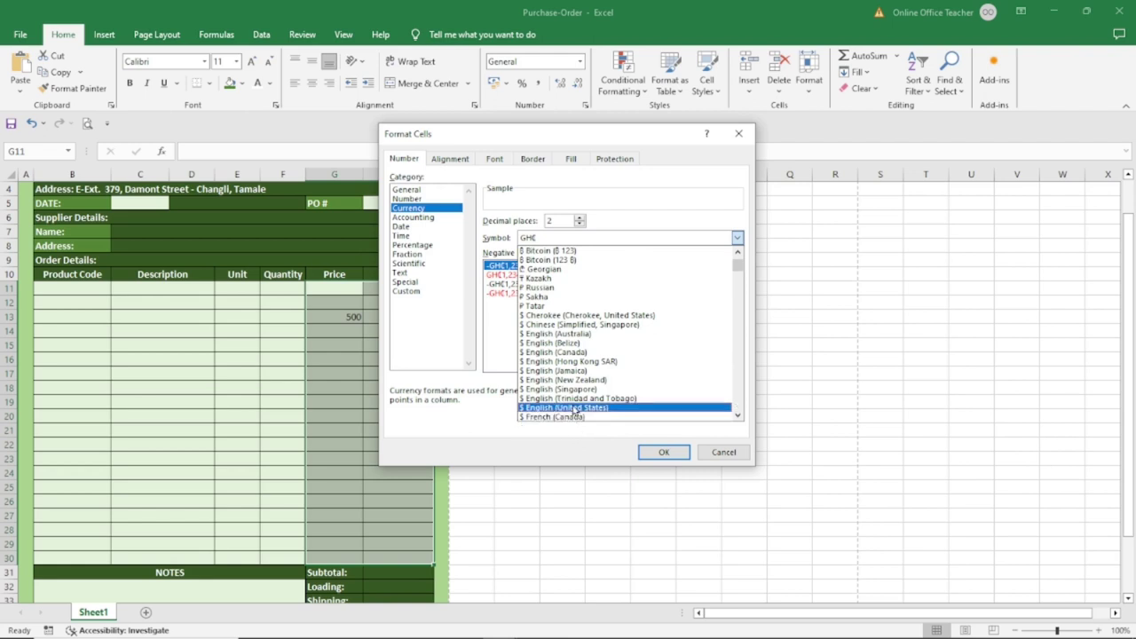
{"action": "left_click", "coordinate": [568, 408]}
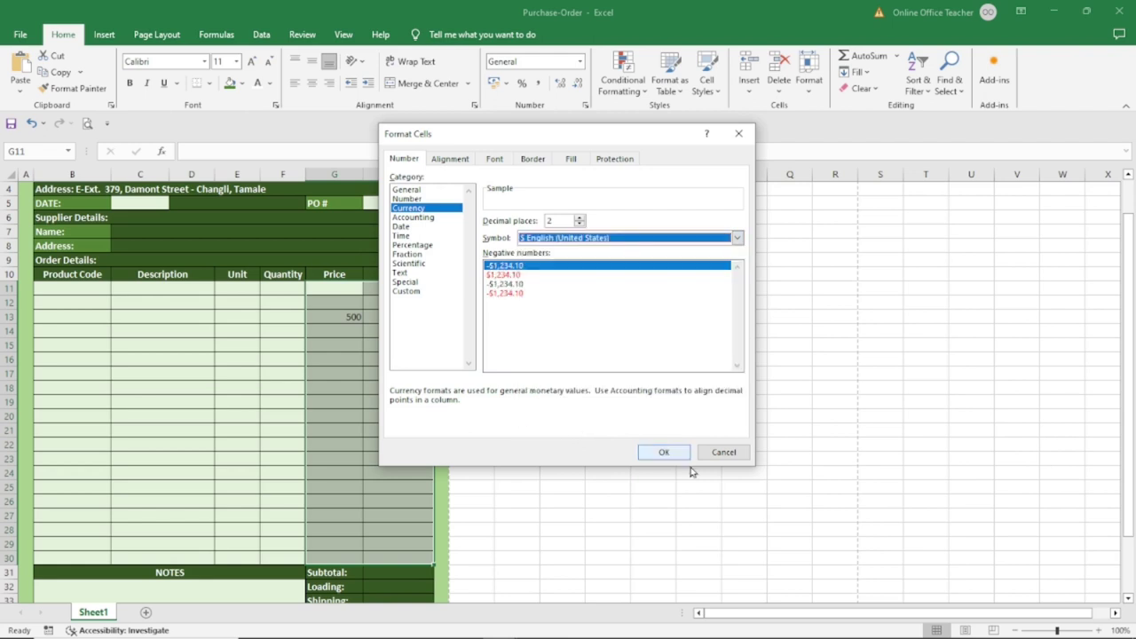
{"action": "left_click", "coordinate": [658, 453]}
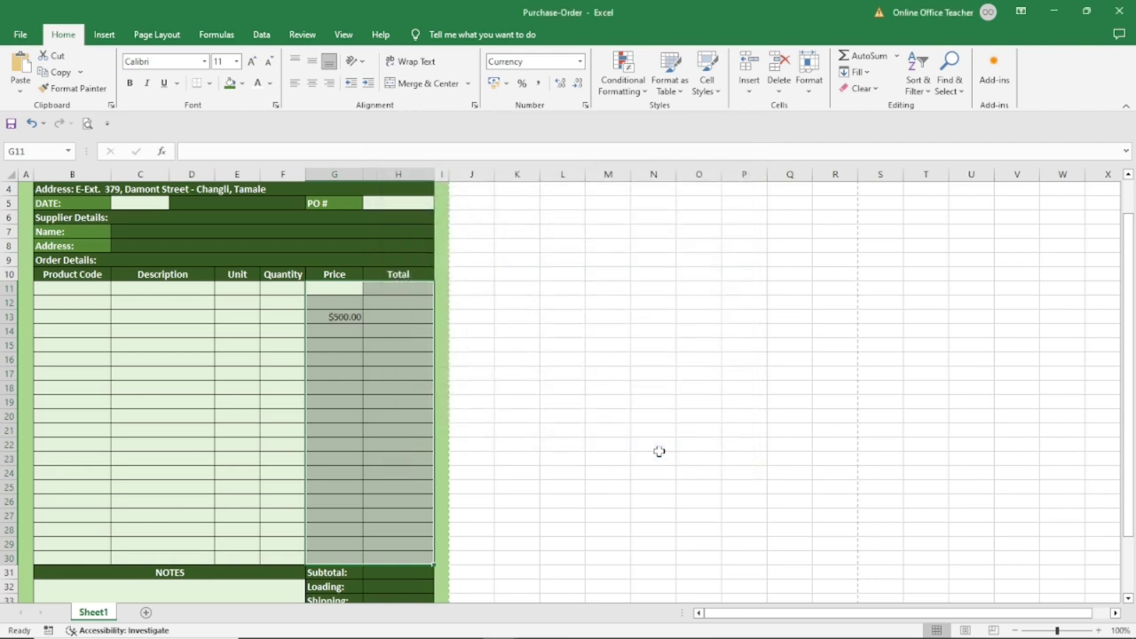
{"action": "left_click", "coordinate": [331, 317]}
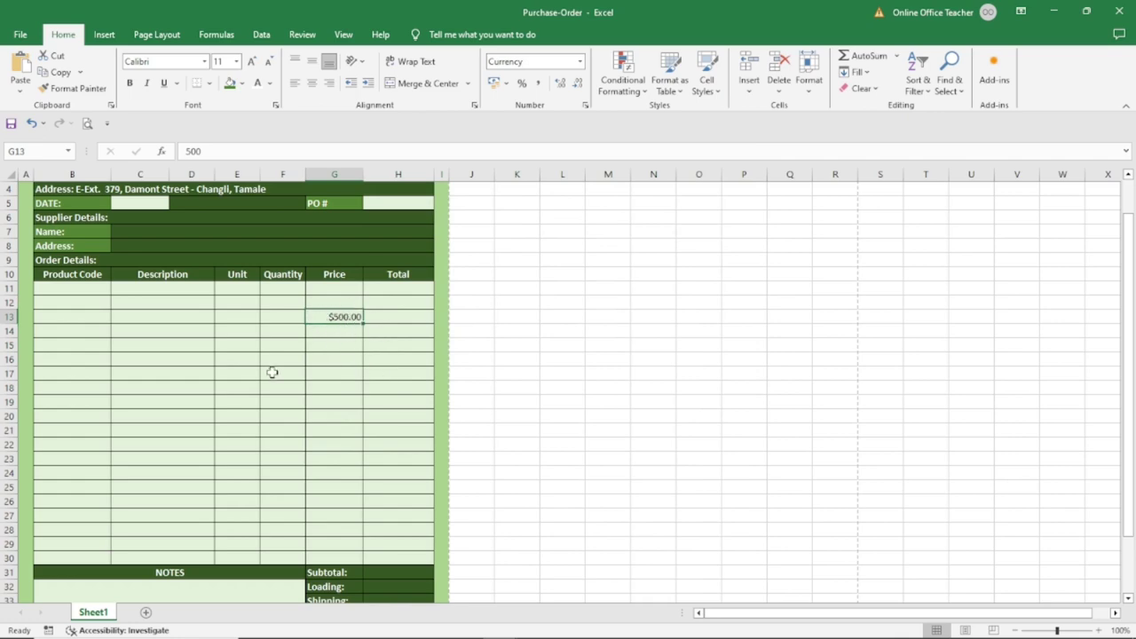
{"action": "key", "text": "Delete"}
- Give the summary amounts H31:H35 a two-decimal dollar Currency format
{"action": "scroll", "coordinate": [272, 372], "scroll_direction": "down", "scroll_amount": 3}
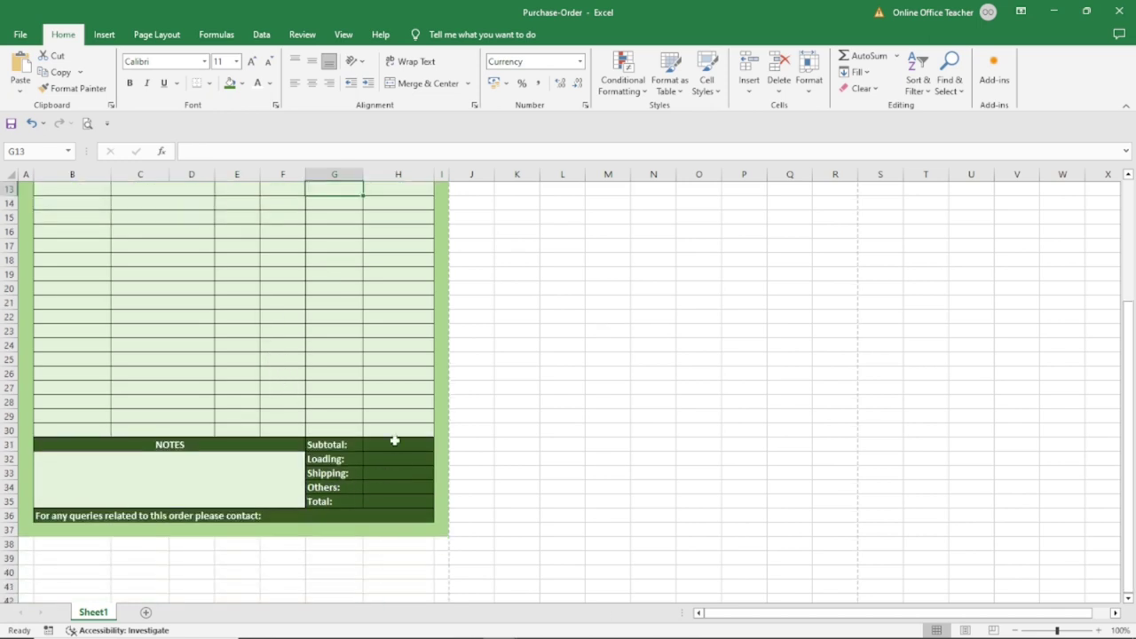
{"action": "left_click_drag", "start_coordinate": [395, 441], "coordinate": [387, 503]}
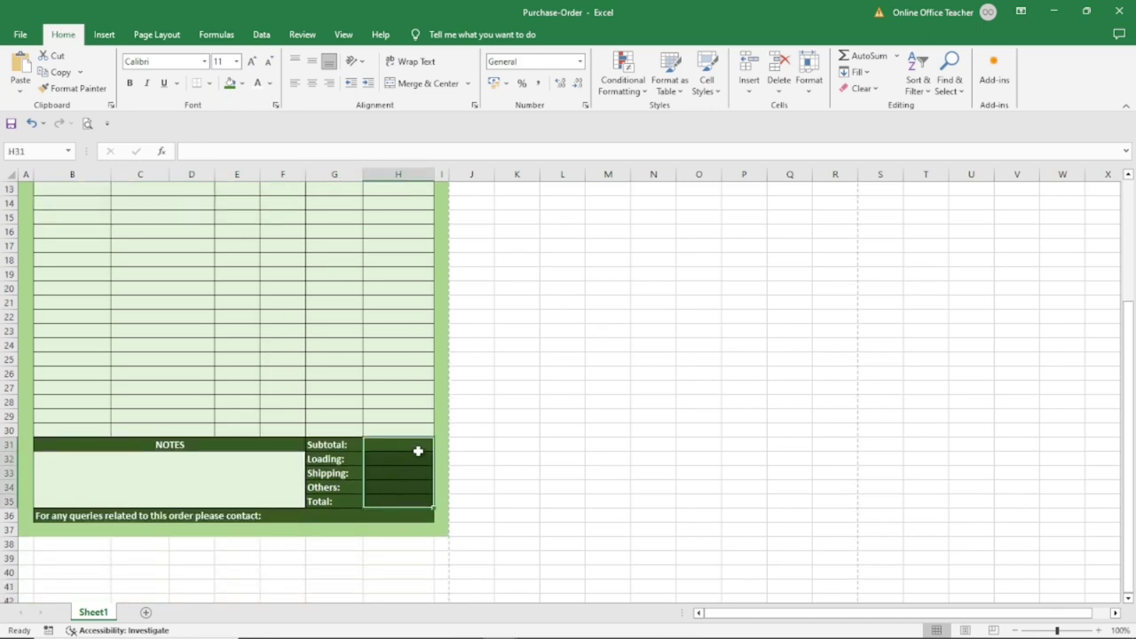
{"action": "left_click", "coordinate": [585, 105]}
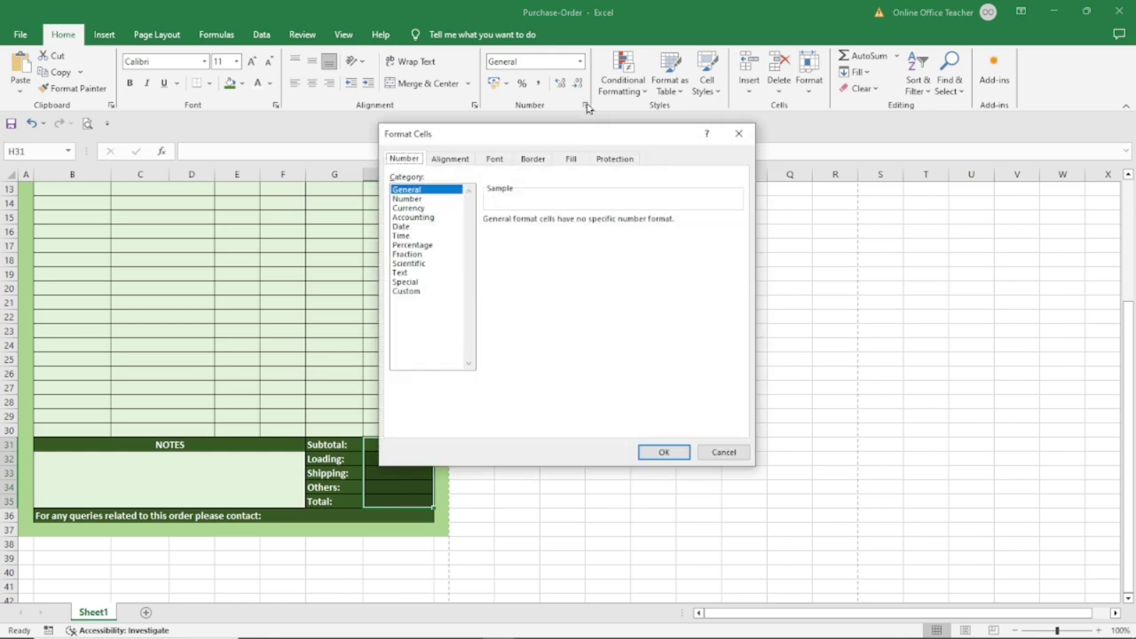
{"action": "left_click", "coordinate": [423, 210]}
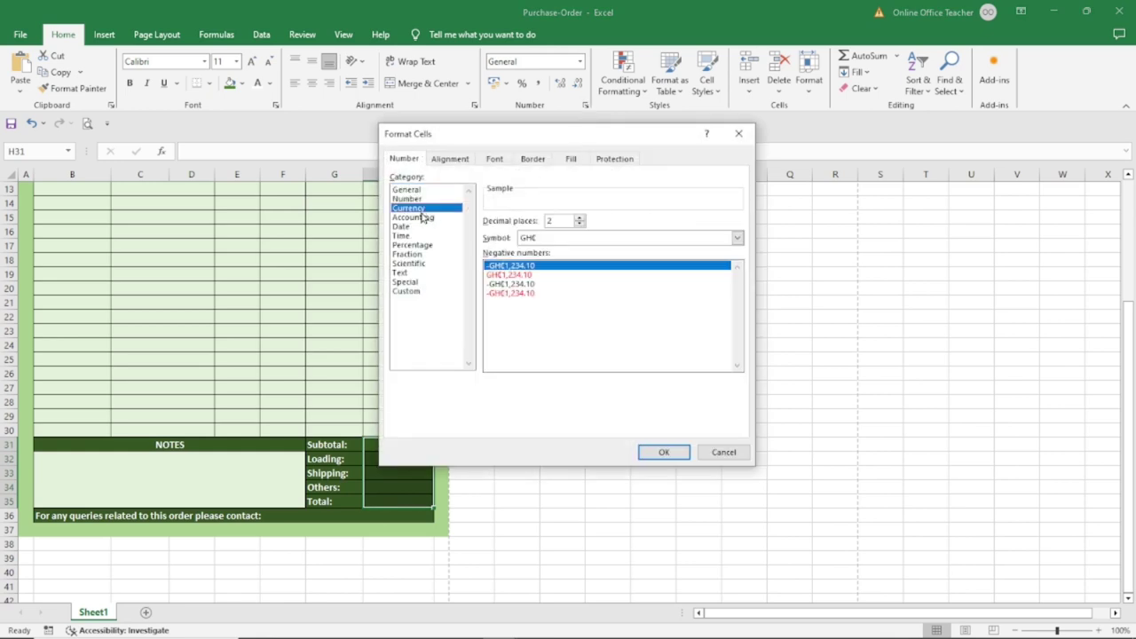
{"action": "left_click", "coordinate": [582, 238]}
{"action": "scroll", "coordinate": [609, 390], "scroll_direction": "down", "scroll_amount": 5}
{"action": "left_click", "coordinate": [610, 405]}
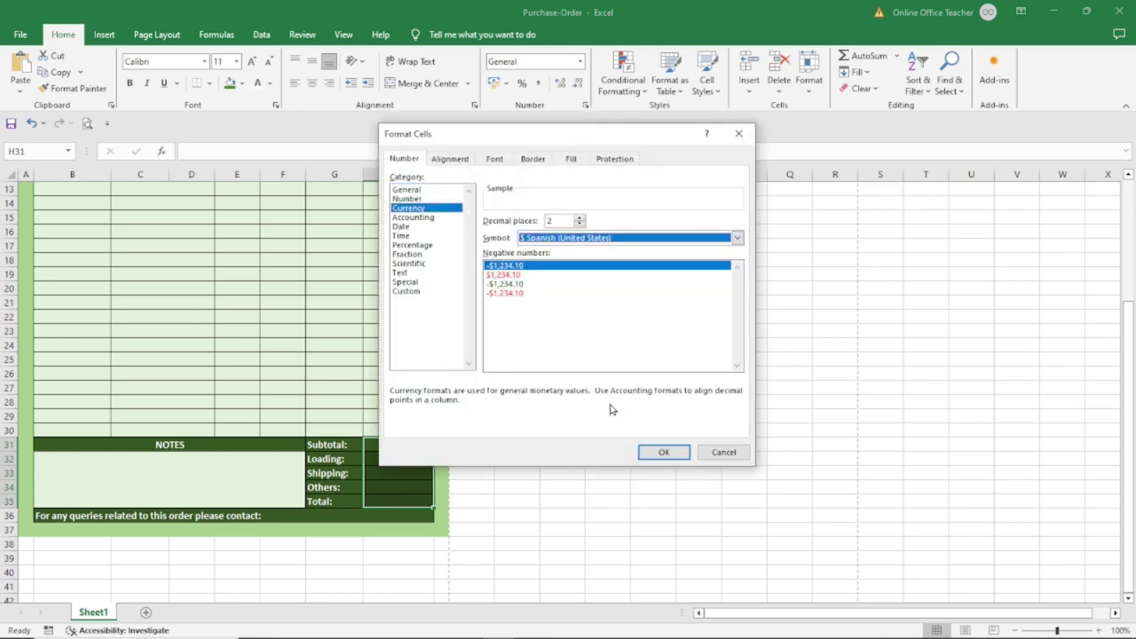
{"action": "left_click", "coordinate": [664, 452]}
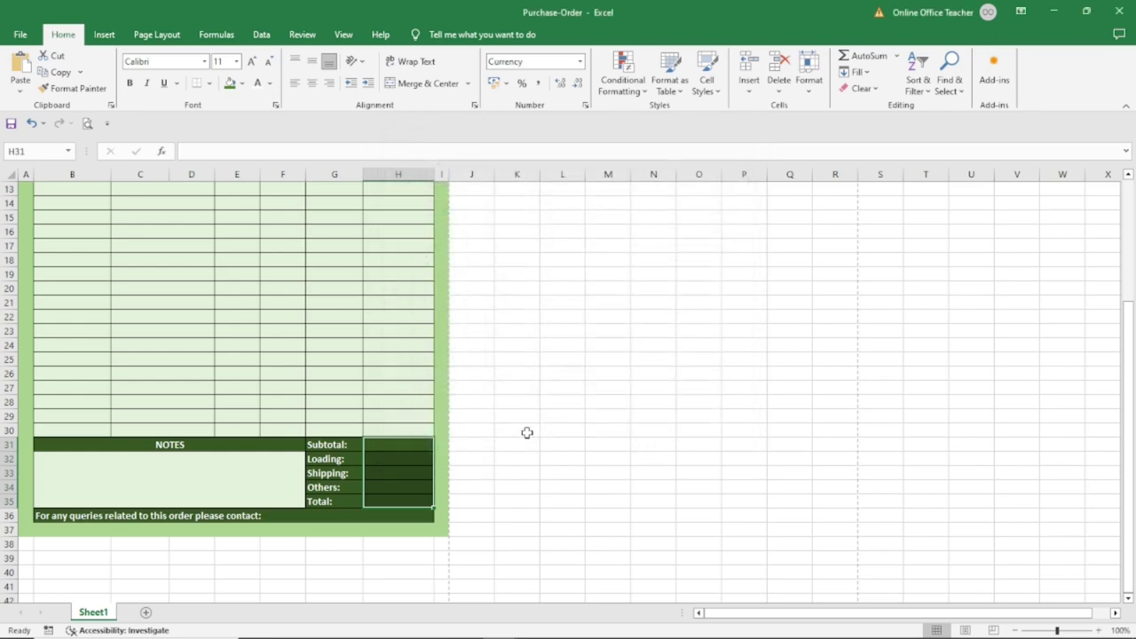
{"action": "scroll", "coordinate": [545, 425], "scroll_direction": "up", "scroll_amount": 4}
{"action": "scroll", "coordinate": [545, 426], "scroll_direction": "down", "scroll_amount": 2}
{"action": "scroll", "coordinate": [545, 425], "scroll_direction": "up", "scroll_amount": 2}
{"action": "scroll", "coordinate": [545, 410], "scroll_direction": "down", "scroll_amount": 1}
{"action": "left_click", "coordinate": [404, 290]}
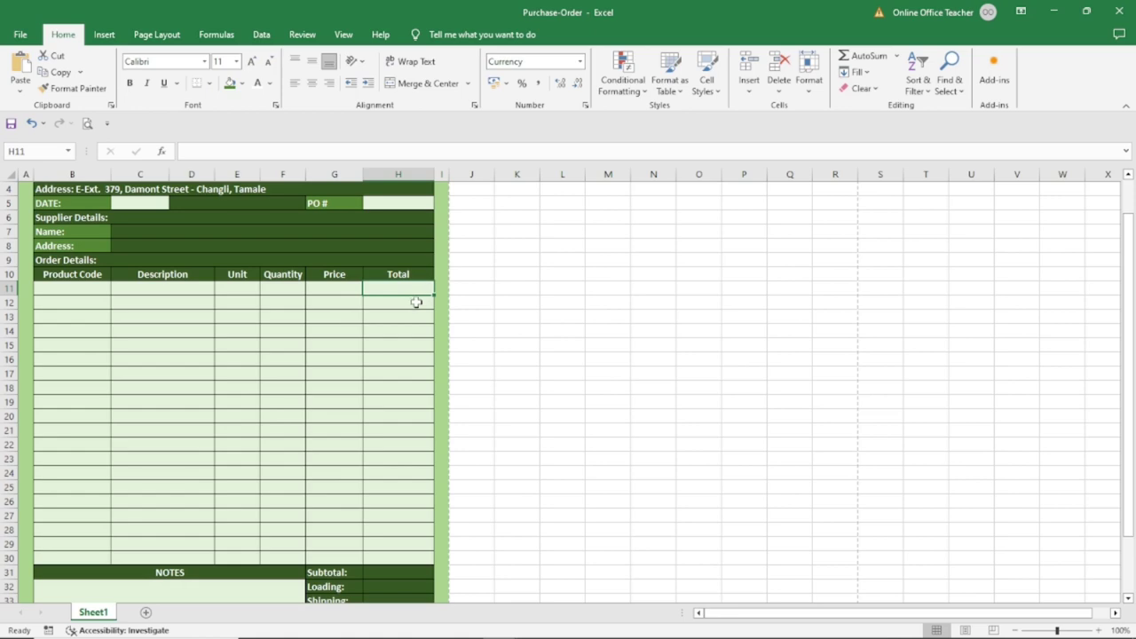
- Enter the formula =F11*G11 in H11 as the first row's Total
{"action": "type", "text": "="}
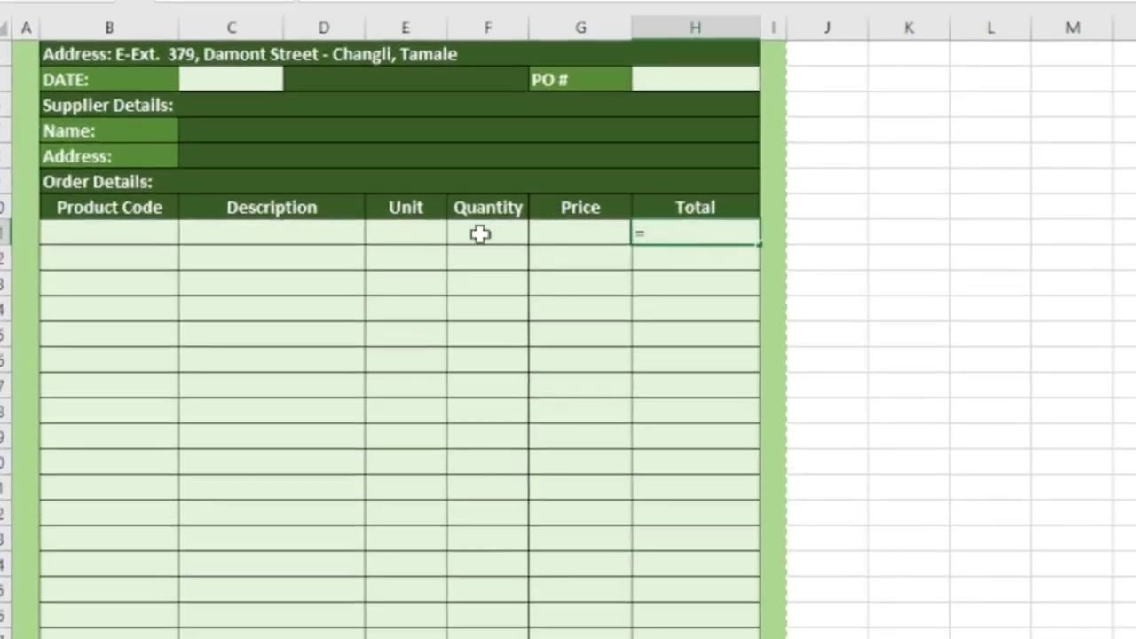
{"action": "left_click", "coordinate": [477, 235]}
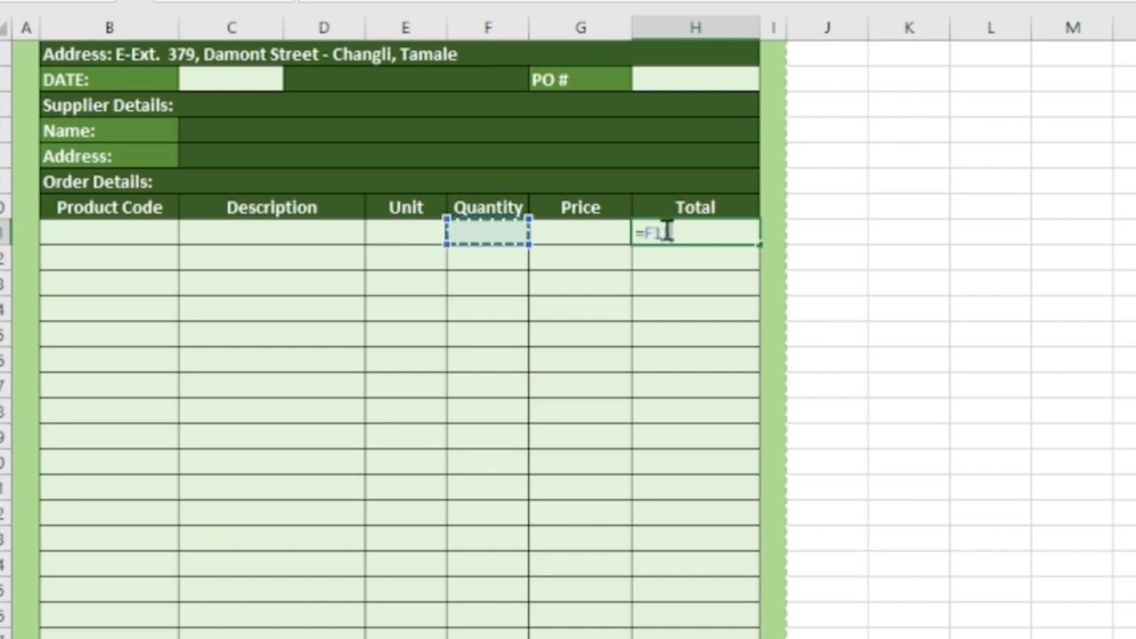
{"action": "type", "text": "*"}
{"action": "left_click", "coordinate": [565, 229]}
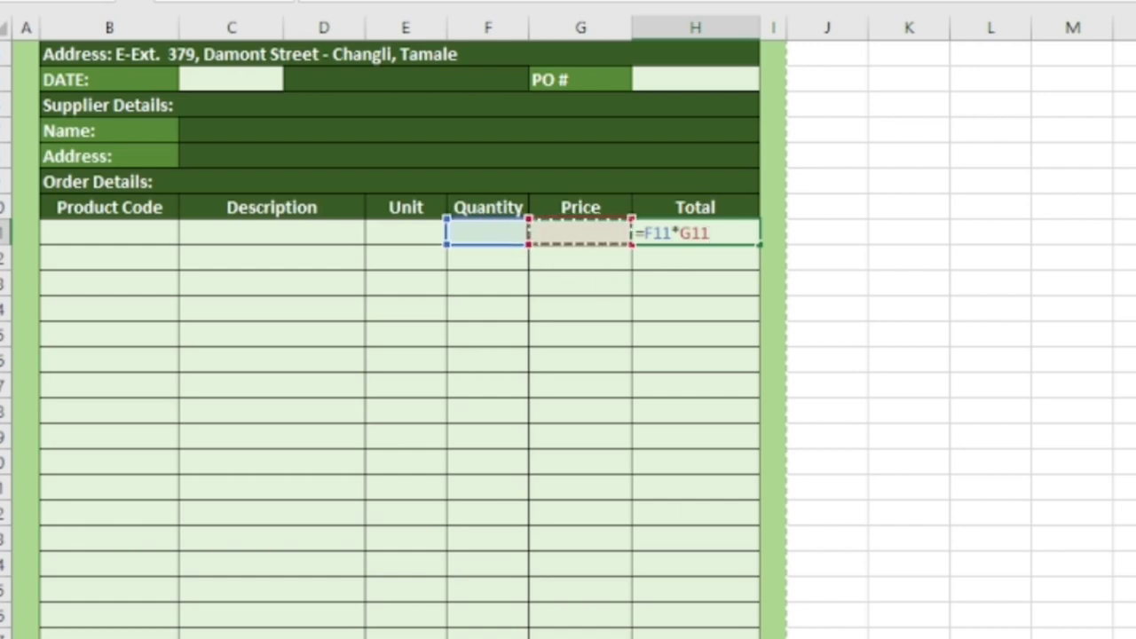
{"action": "key", "text": "Return"}
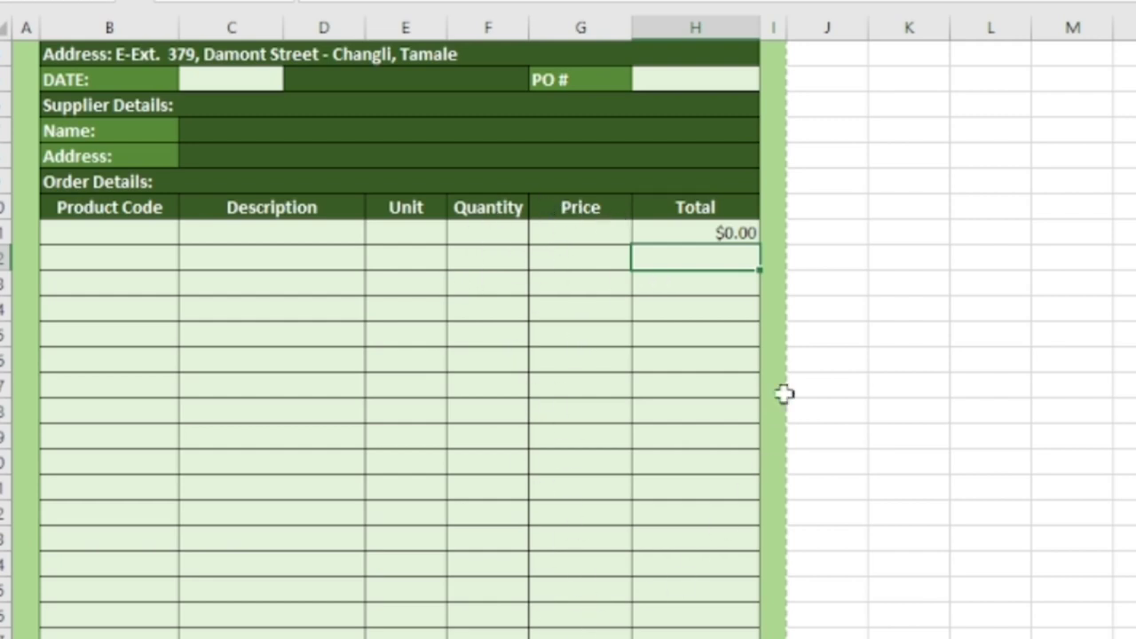
{"action": "left_click", "coordinate": [721, 230]}
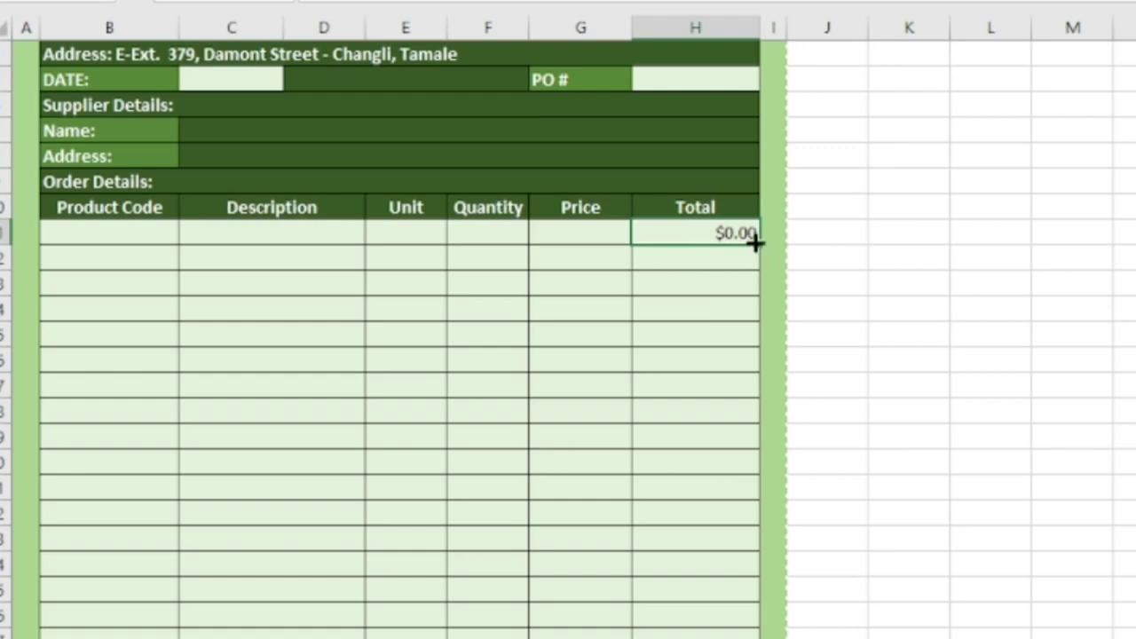
- Fill the Quantity×Price formula down to H30 and AutoSum H11:H30 into Subtotal H31
{"action": "left_click_drag", "start_coordinate": [757, 244], "coordinate": [756, 638]}
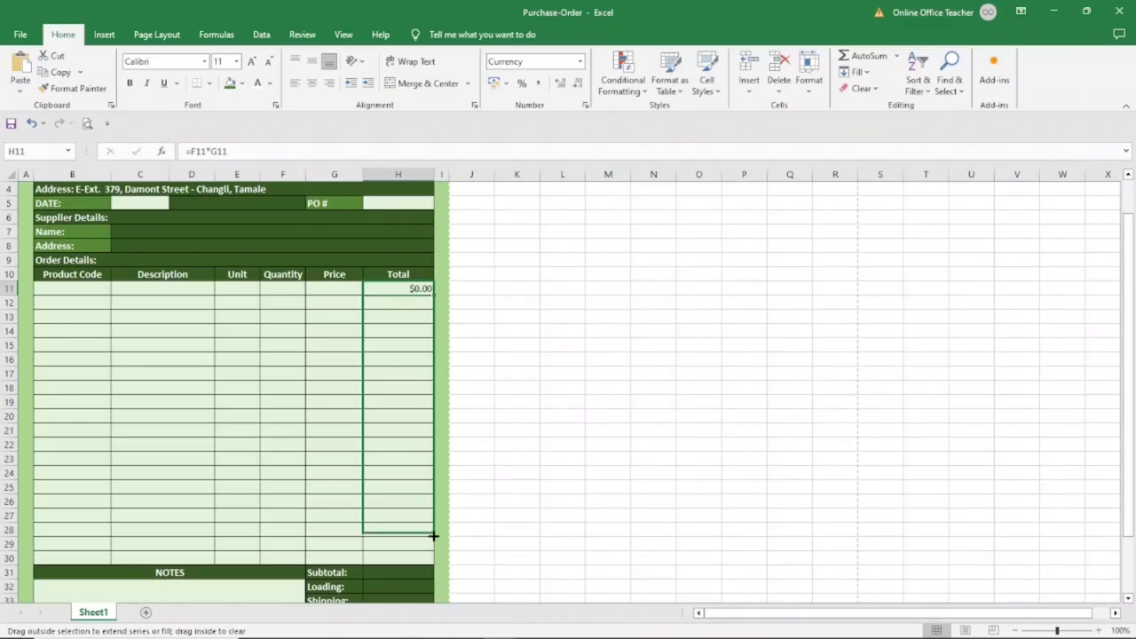
{"action": "left_click_drag", "start_coordinate": [433, 563], "coordinate": [432, 564]}
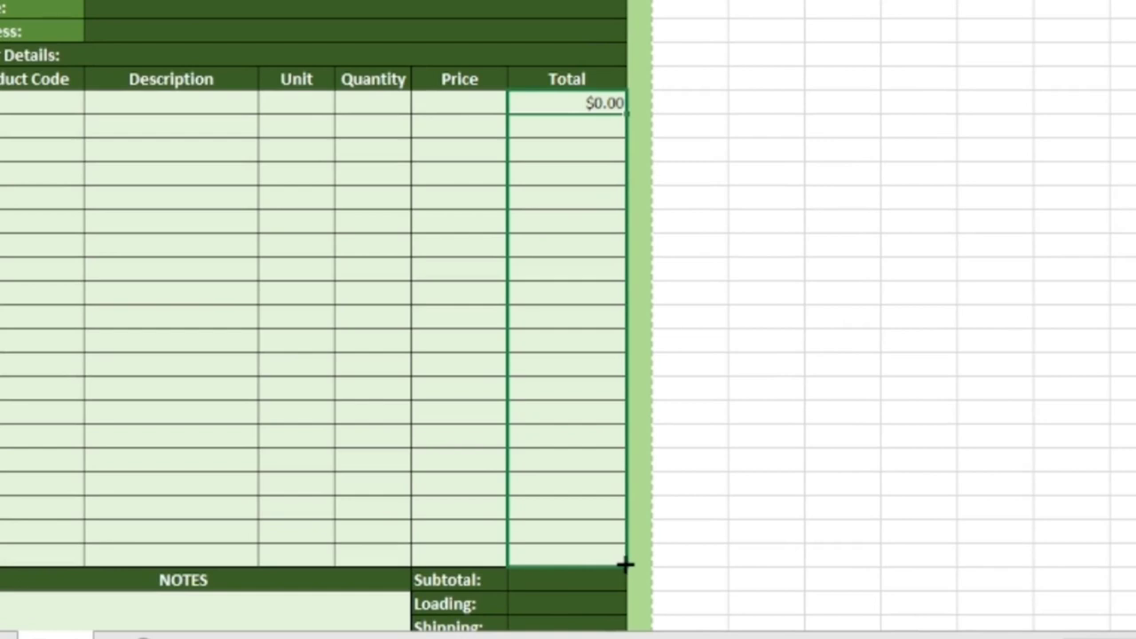
{"action": "left_click_drag", "start_coordinate": [626, 563], "coordinate": [627, 562]}
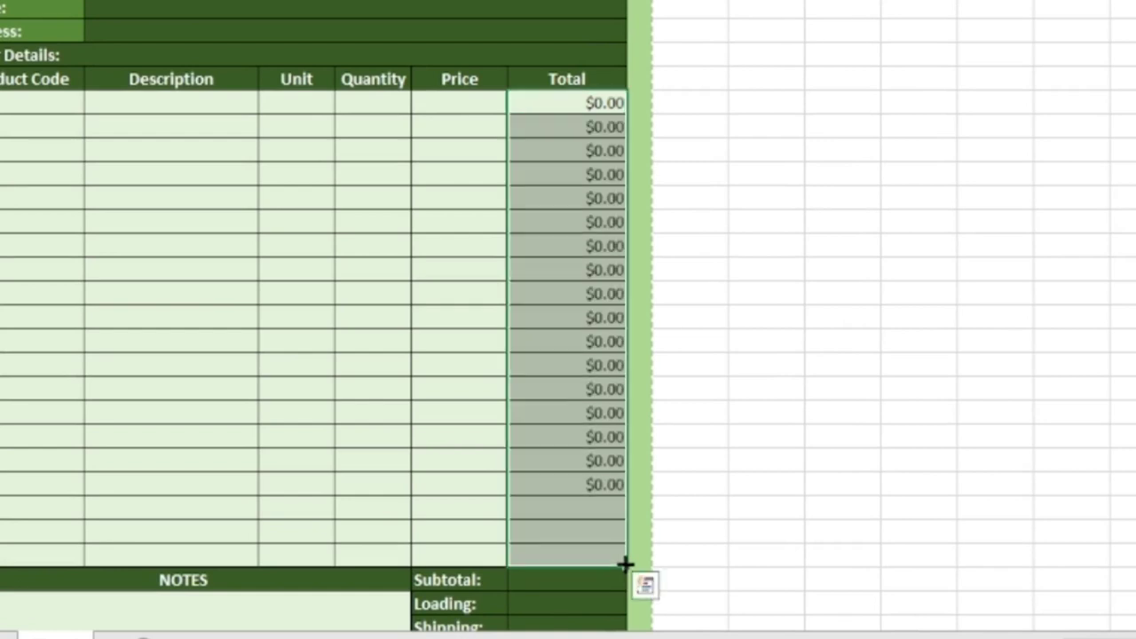
{"action": "scroll", "coordinate": [636, 534], "scroll_direction": "down", "scroll_amount": 2}
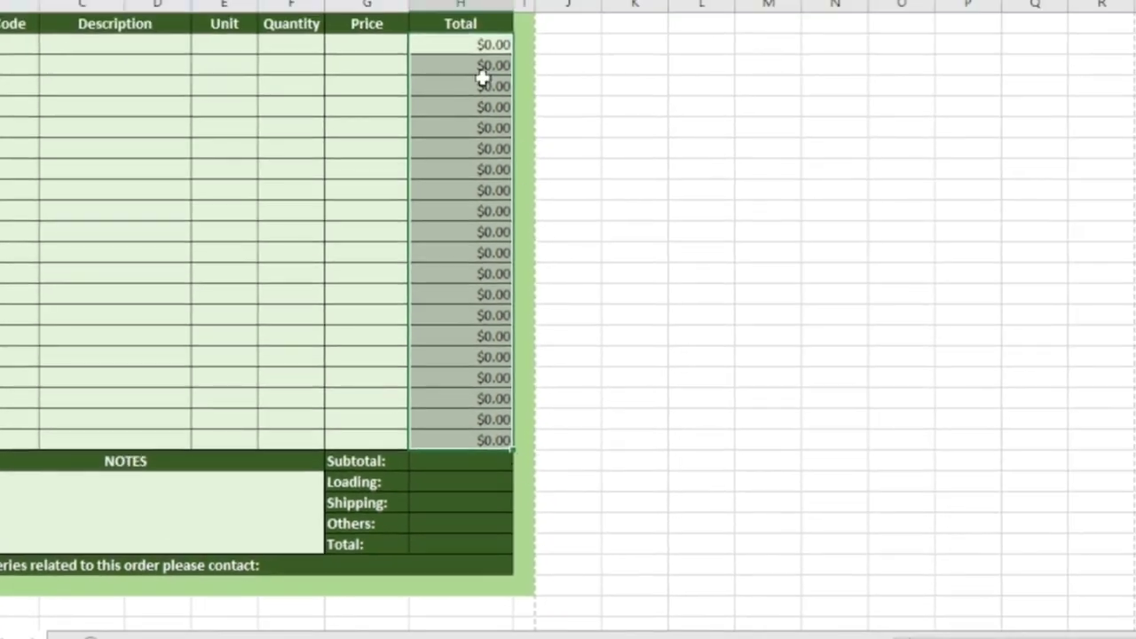
{"action": "scroll", "coordinate": [456, 458], "scroll_direction": "up", "scroll_amount": 1}
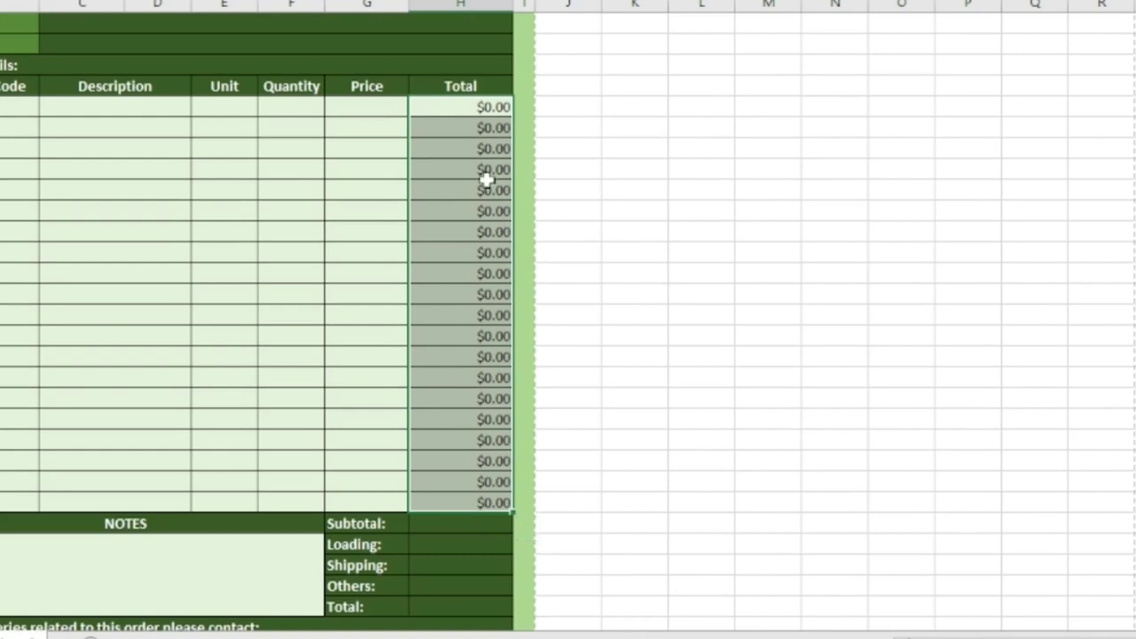
{"action": "scroll", "coordinate": [489, 125], "scroll_direction": "up", "scroll_amount": 1}
{"action": "scroll", "coordinate": [479, 204], "scroll_direction": "down", "scroll_amount": 1}
{"action": "scroll", "coordinate": [473, 261], "scroll_direction": "down", "scroll_amount": 1}
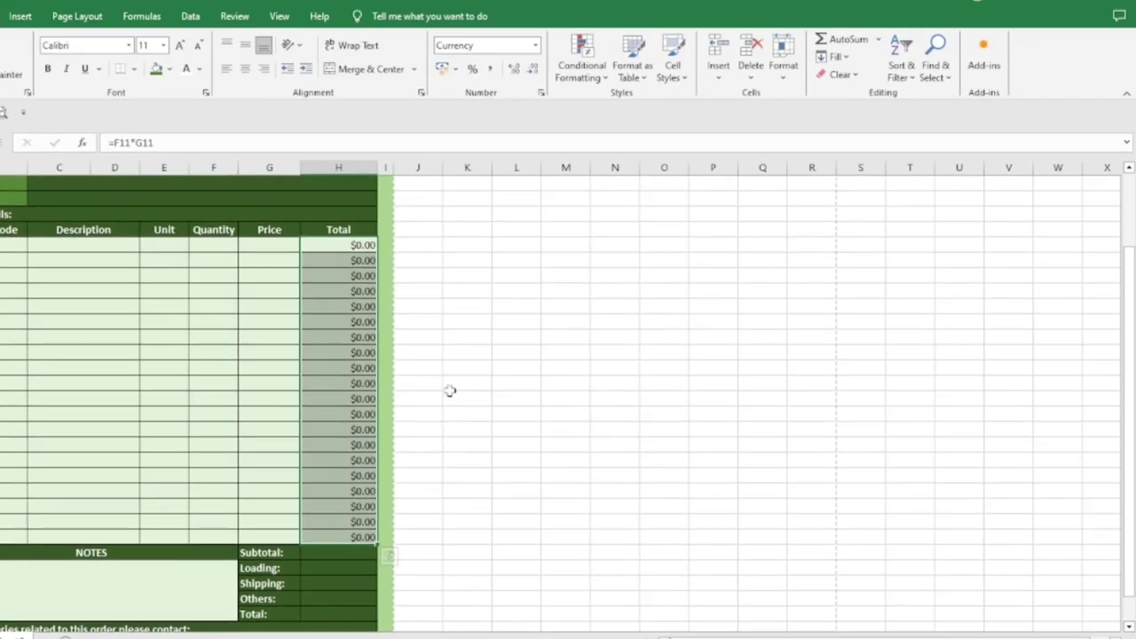
{"action": "left_click", "coordinate": [841, 46]}
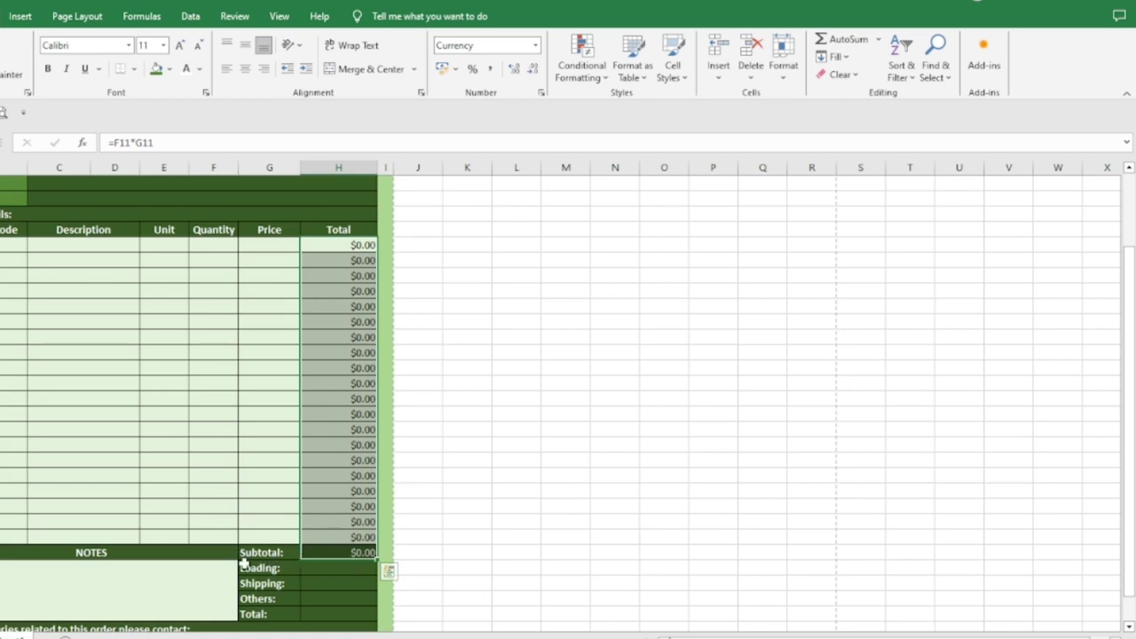
- Make the summary amounts from Subtotal to Total (H31:H35) bold
{"action": "left_click", "coordinate": [358, 553]}
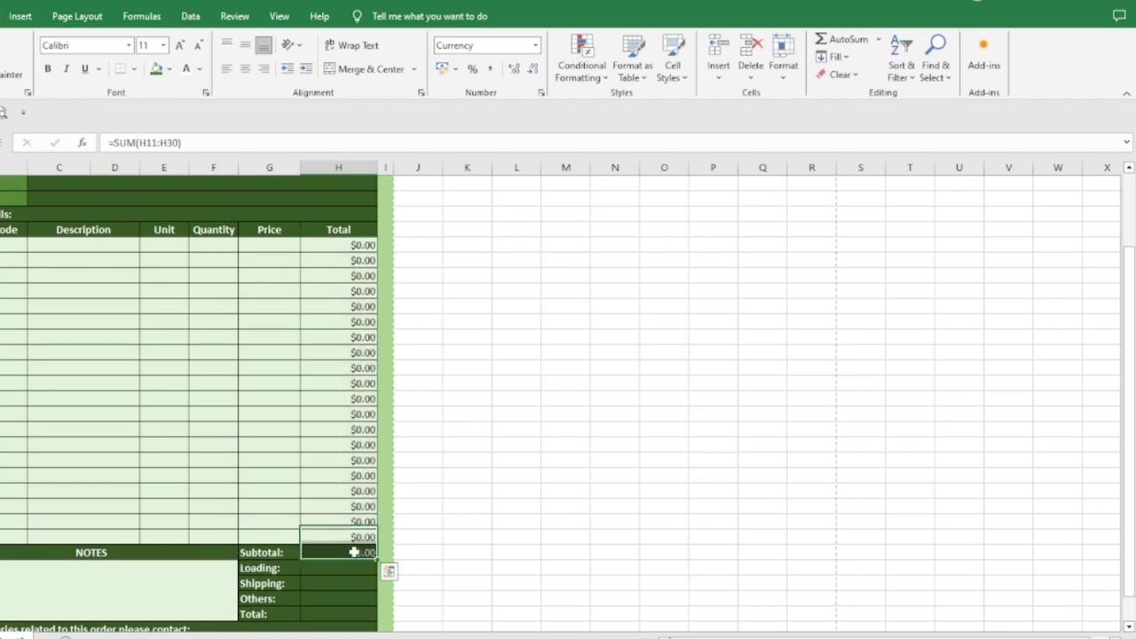
{"action": "left_click", "coordinate": [48, 68]}
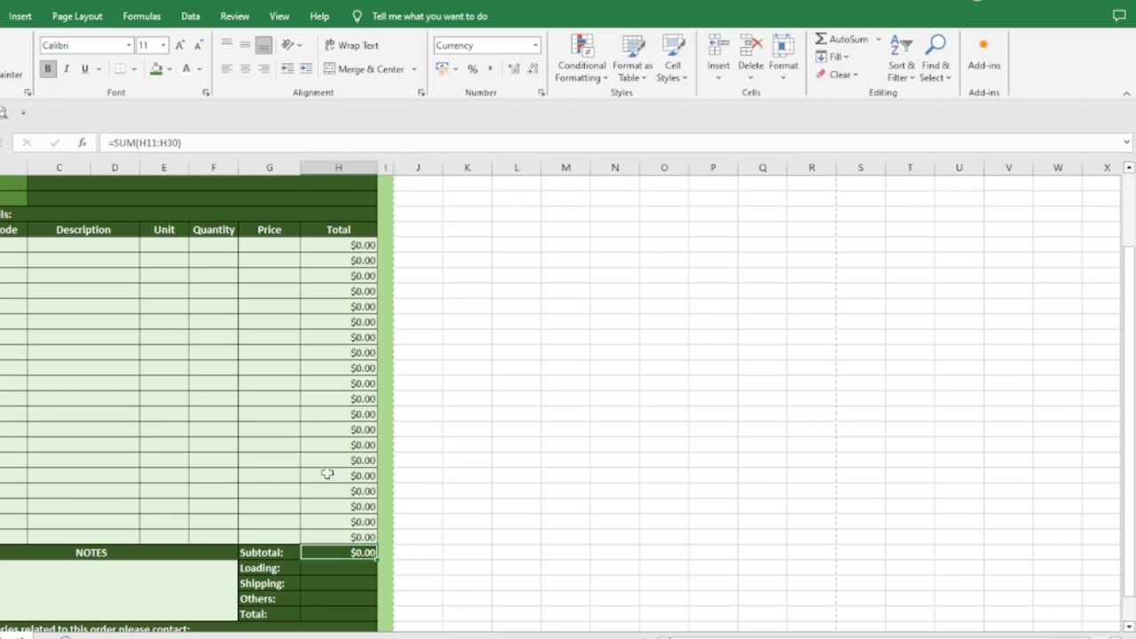
{"action": "left_click_drag", "start_coordinate": [342, 553], "coordinate": [342, 615]}
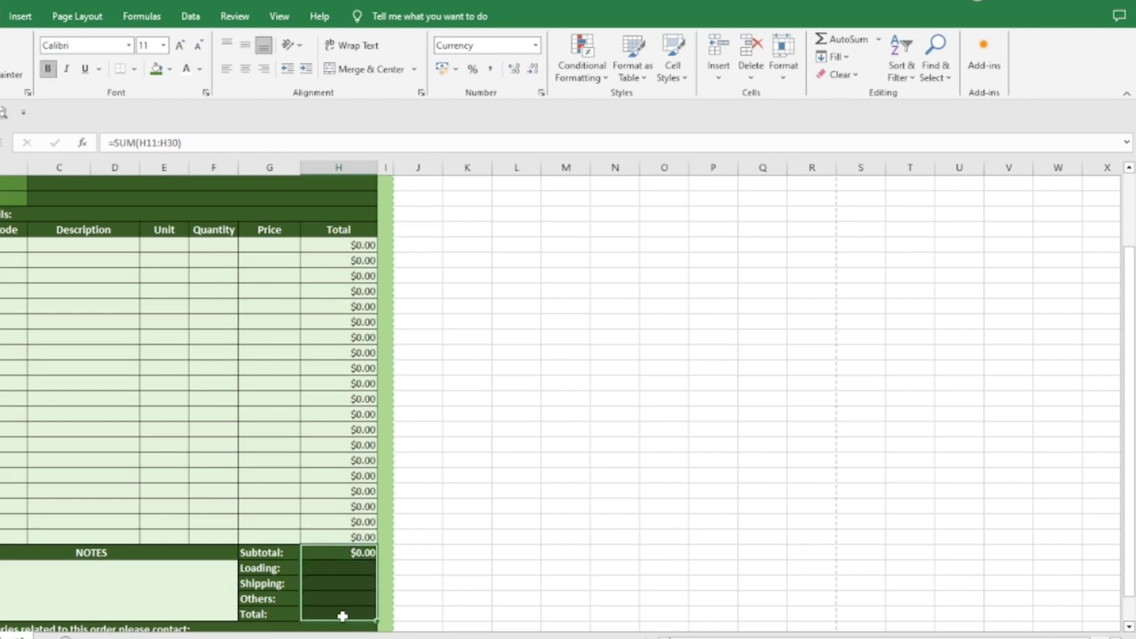
{"action": "left_click", "coordinate": [48, 68]}
{"action": "left_click", "coordinate": [48, 69]}
- Enter 0 as the Loading and Shipping charges in H32 and H33
{"action": "scroll", "coordinate": [481, 524], "scroll_direction": "down", "scroll_amount": 2}
{"action": "left_click", "coordinate": [328, 475]}
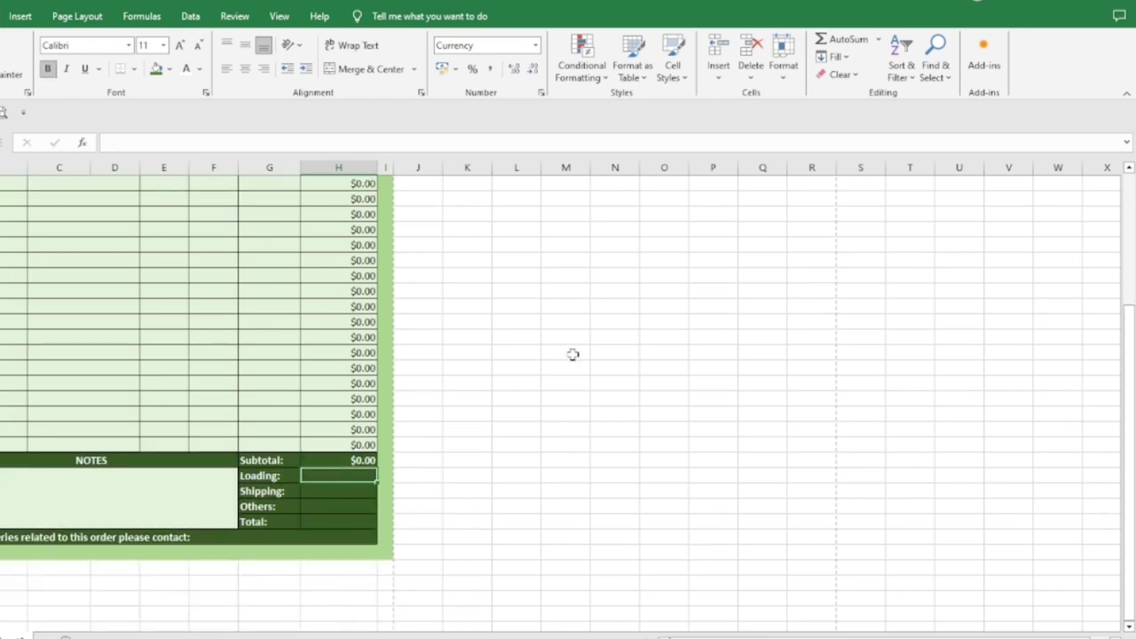
{"action": "type", "text": "0"}
{"action": "key", "text": "Return"}
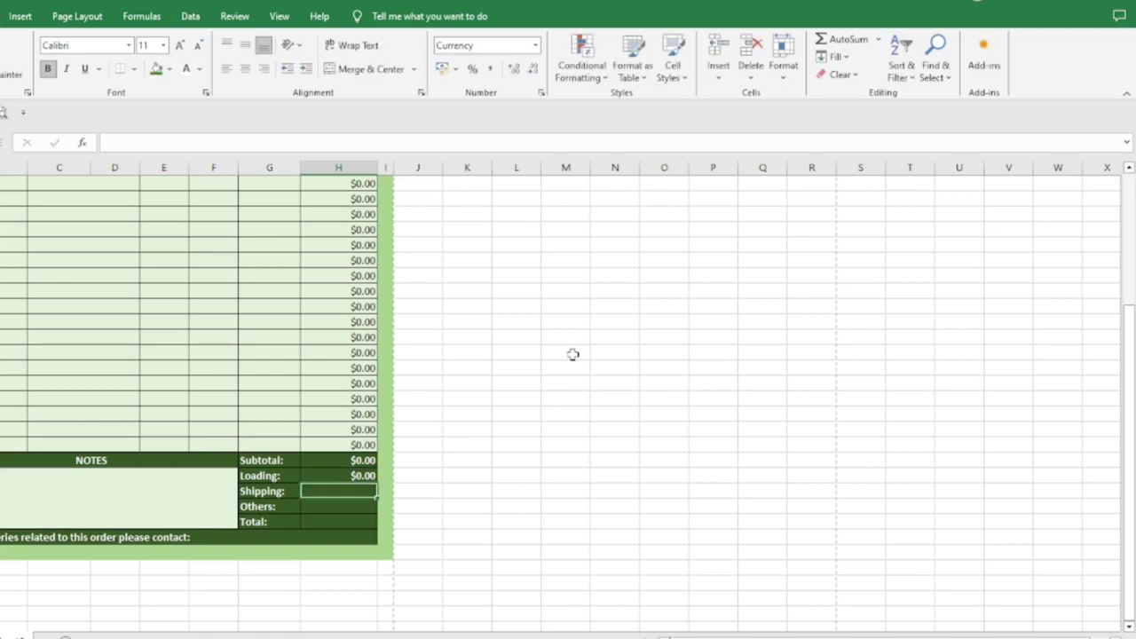
{"action": "type", "text": "0"}
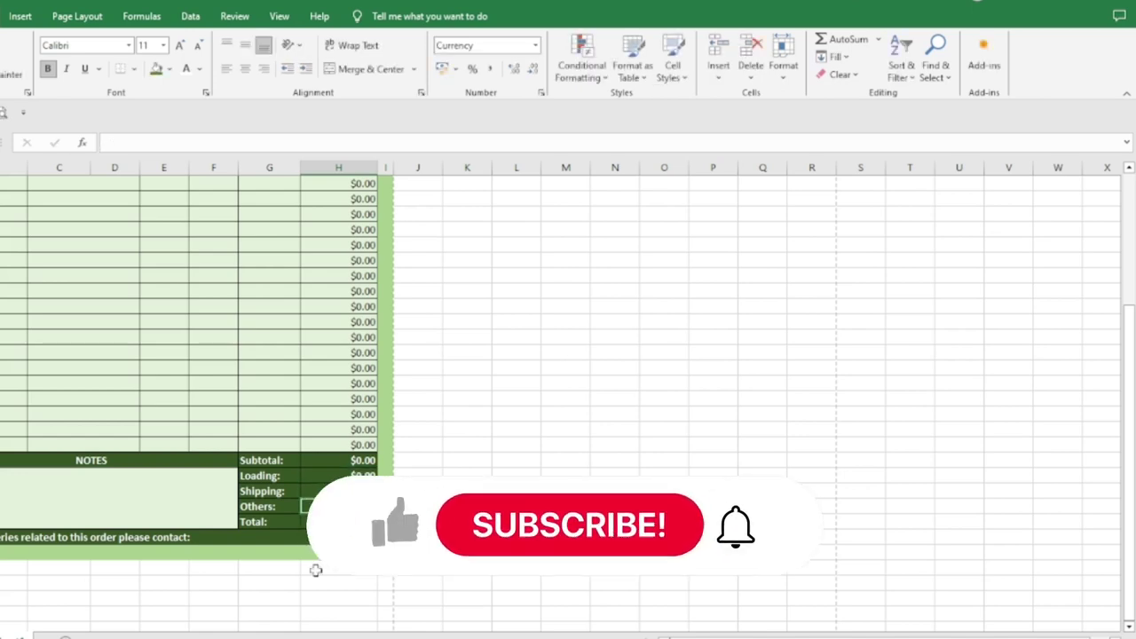
{"action": "key", "text": "Return"}
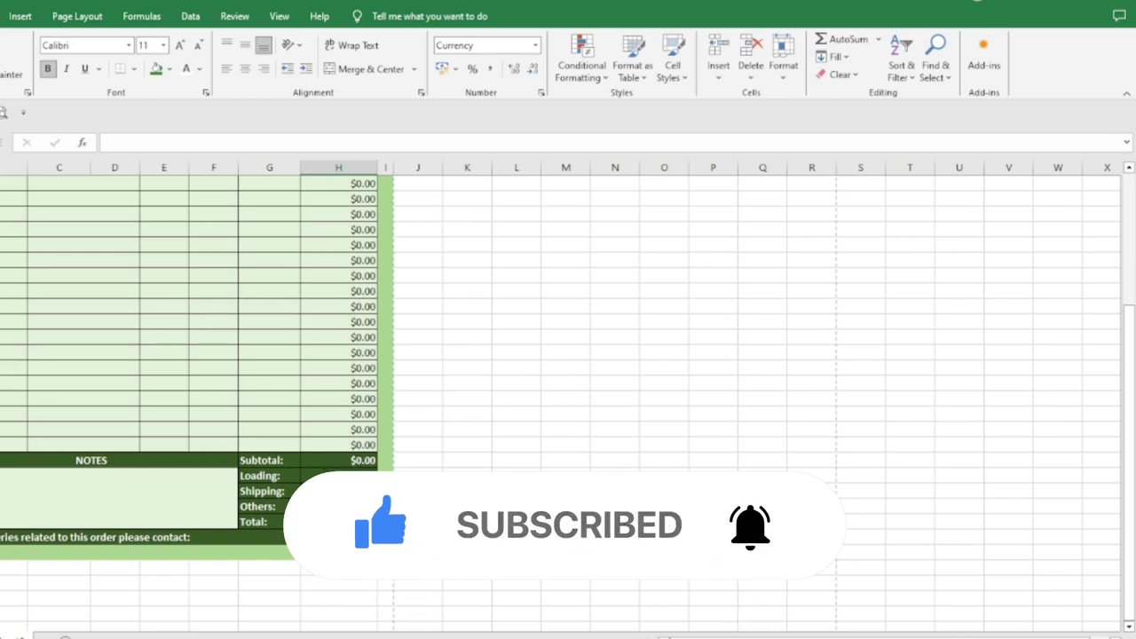
{"action": "left_click_drag", "start_coordinate": [361, 459], "coordinate": [355, 505]}
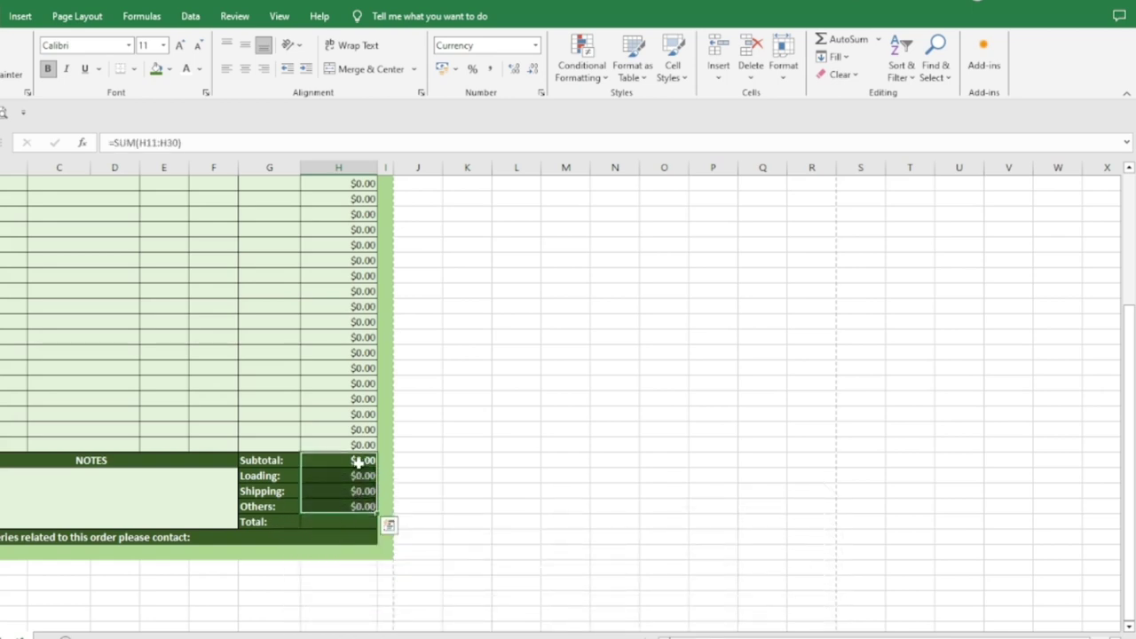
- Sum H31:H34 into the grand Total cell H35 and enlarge its font to 14 pt
{"action": "left_click", "coordinate": [840, 39]}
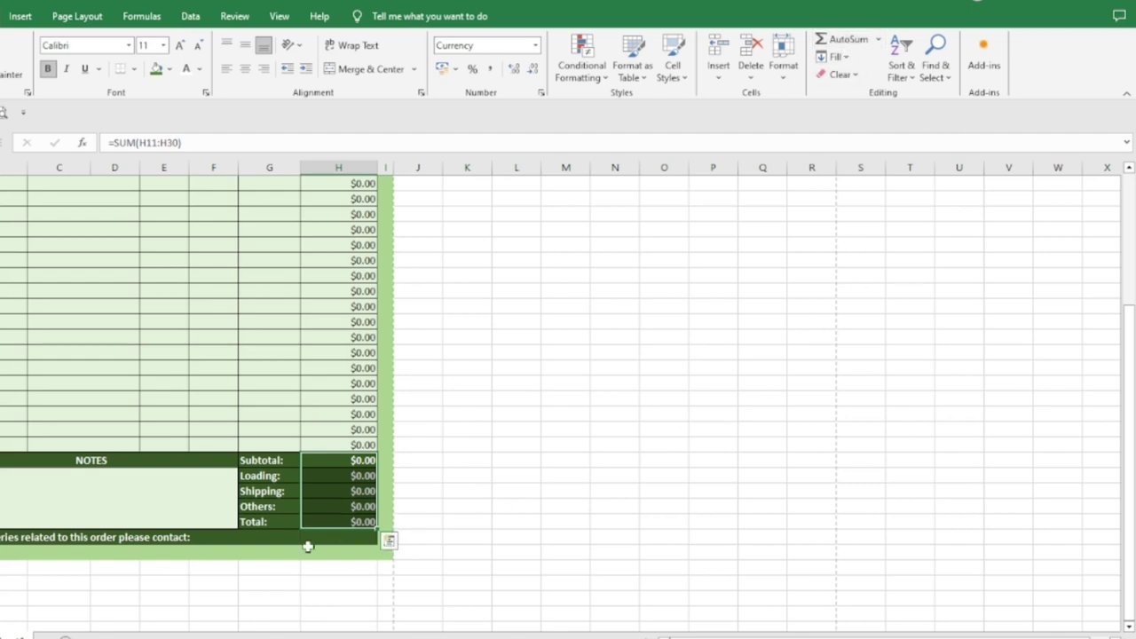
{"action": "left_click", "coordinate": [334, 523]}
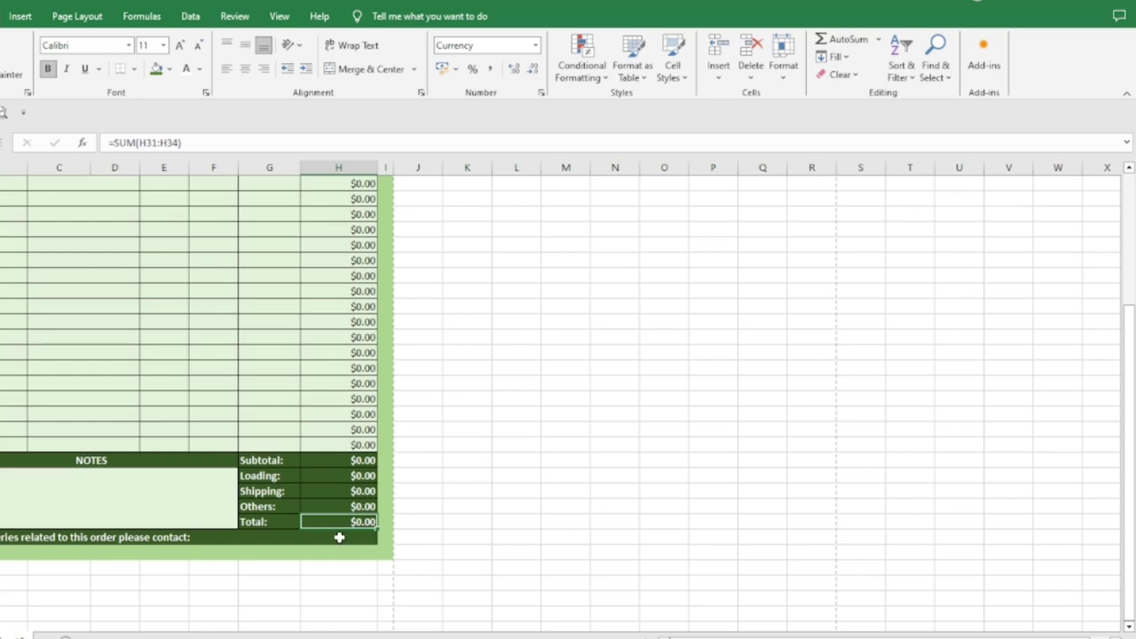
{"action": "left_click", "coordinate": [179, 46]}
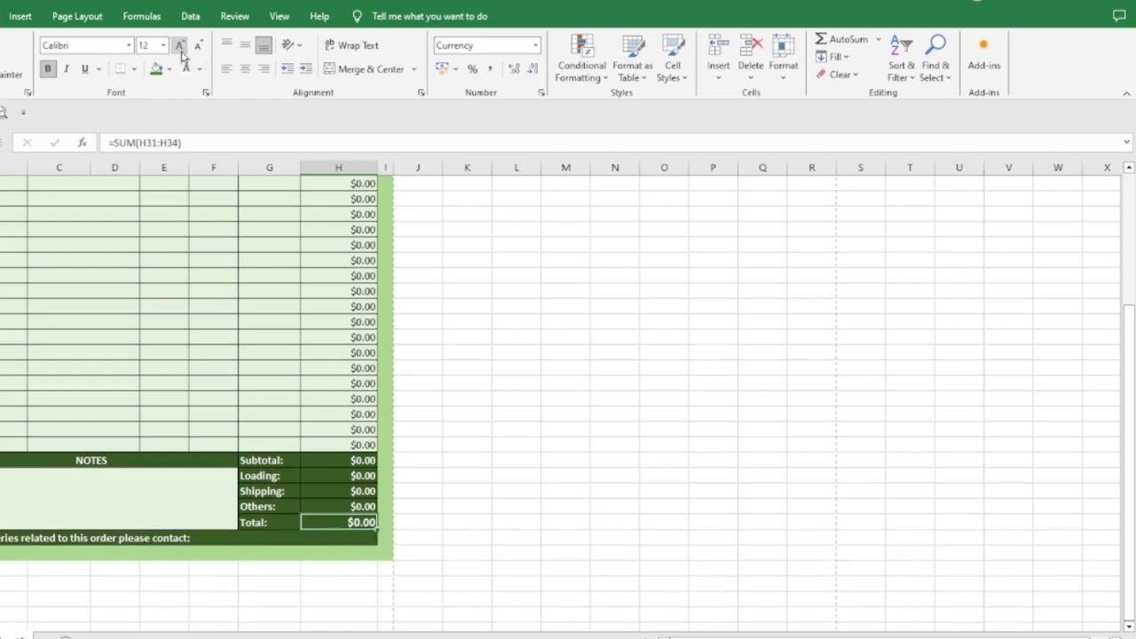
{"action": "left_click", "coordinate": [180, 47]}
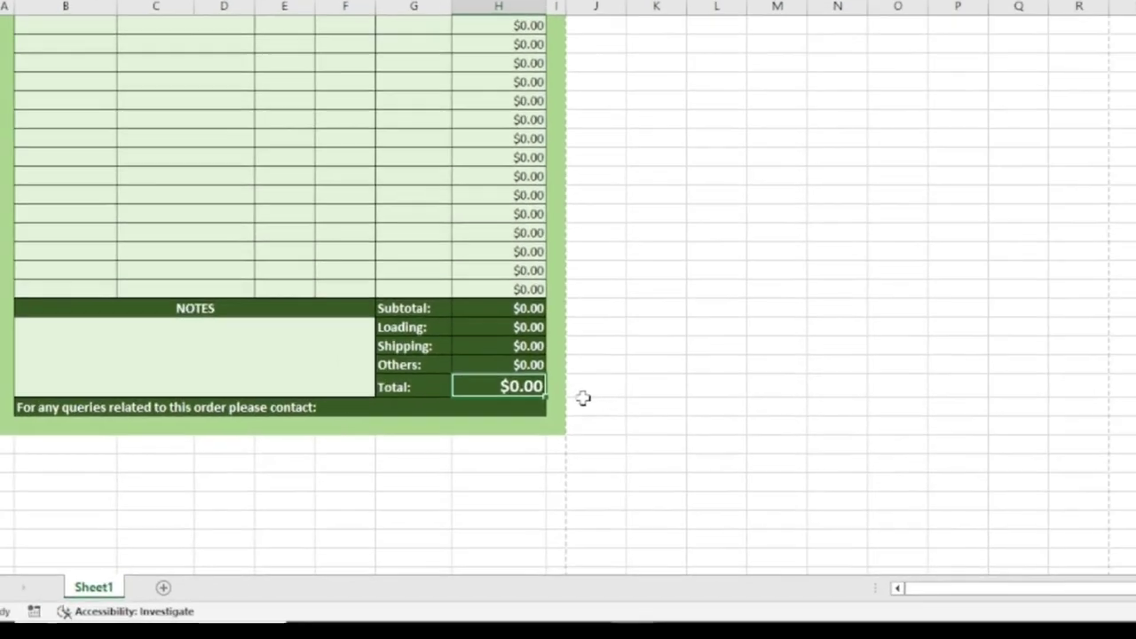
{"action": "scroll", "coordinate": [430, 492], "scroll_direction": "up", "scroll_amount": 3}
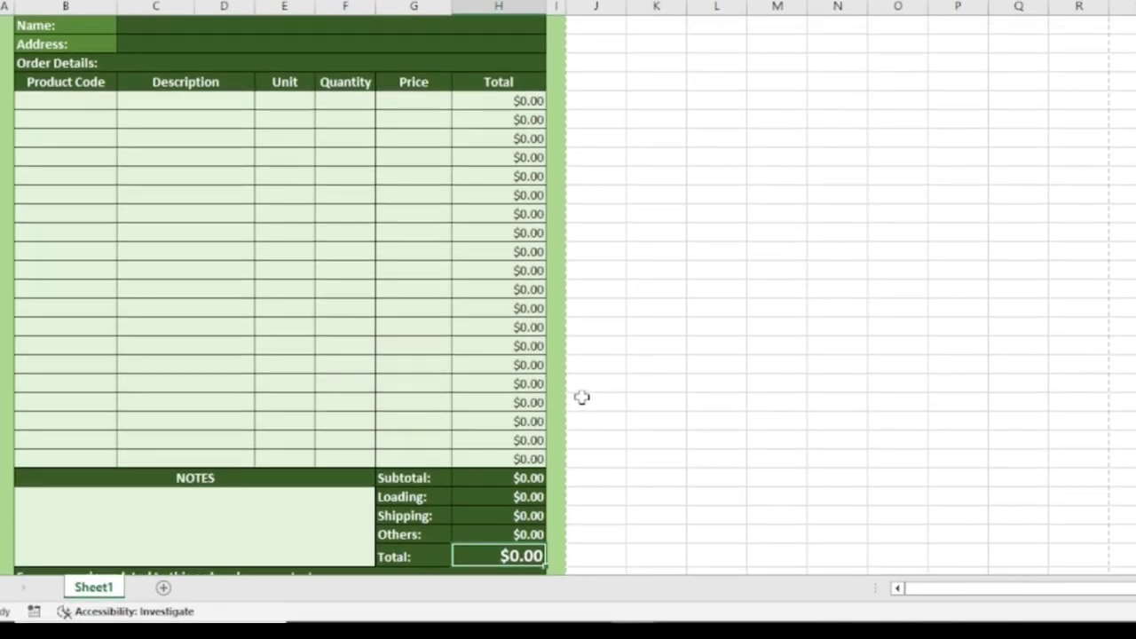
- Enter product code XYZ123 and description Product 1, and left-align the Description cells
{"action": "left_click", "coordinate": [51, 101]}
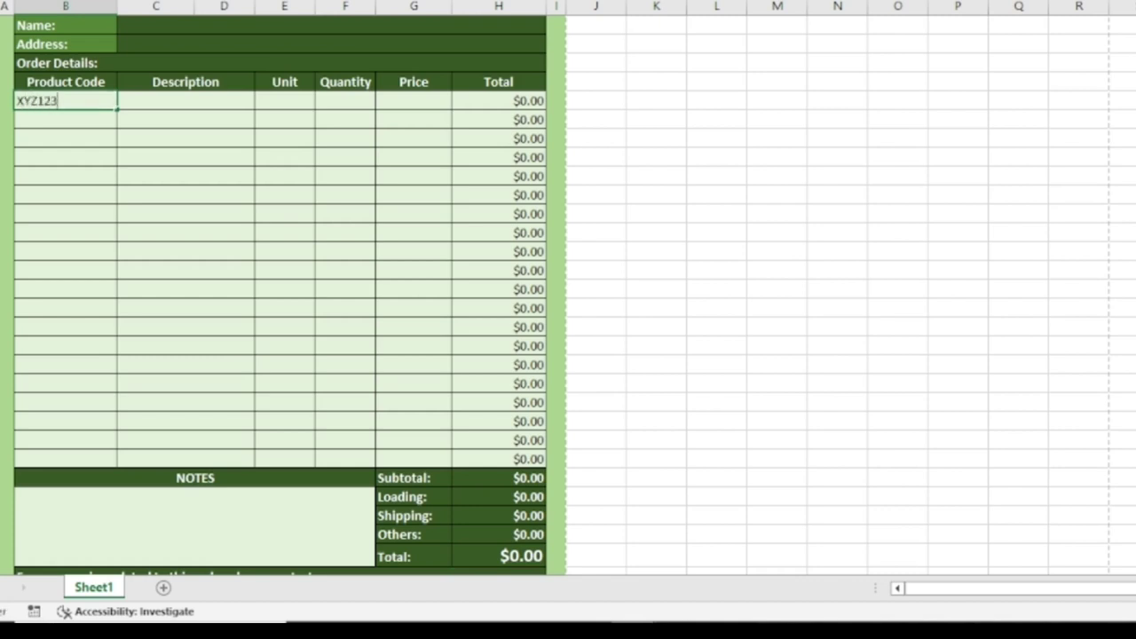
{"action": "key", "text": "Tab"}
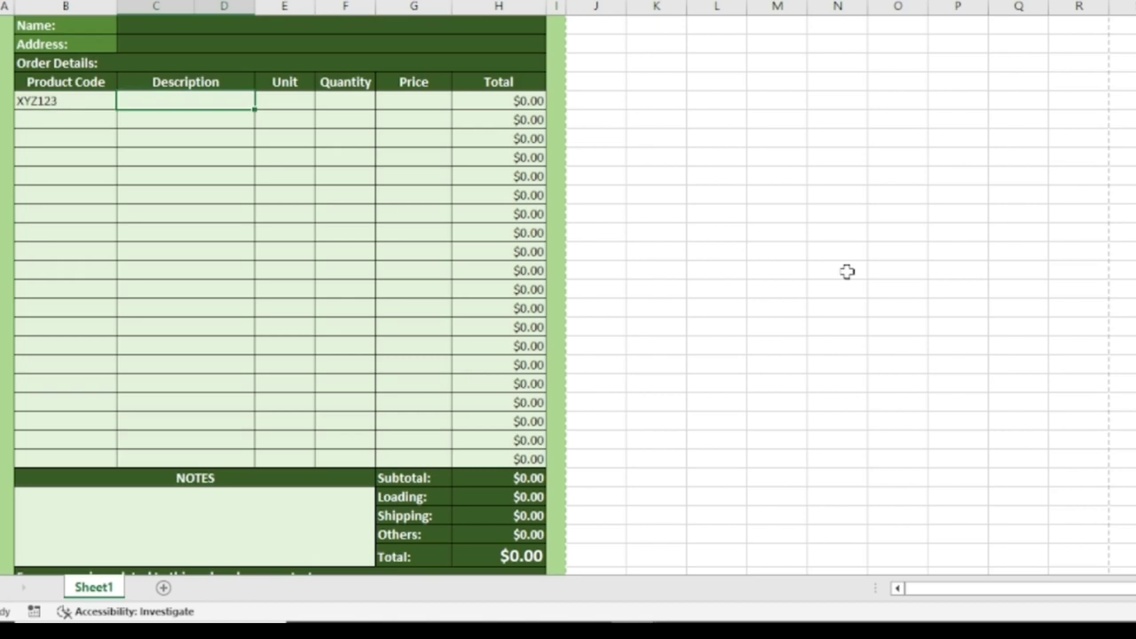
{"action": "type", "text": "Product 1"}
{"action": "left_click", "coordinate": [188, 124]}
{"action": "left_click_drag", "start_coordinate": [190, 119], "coordinate": [192, 459]}
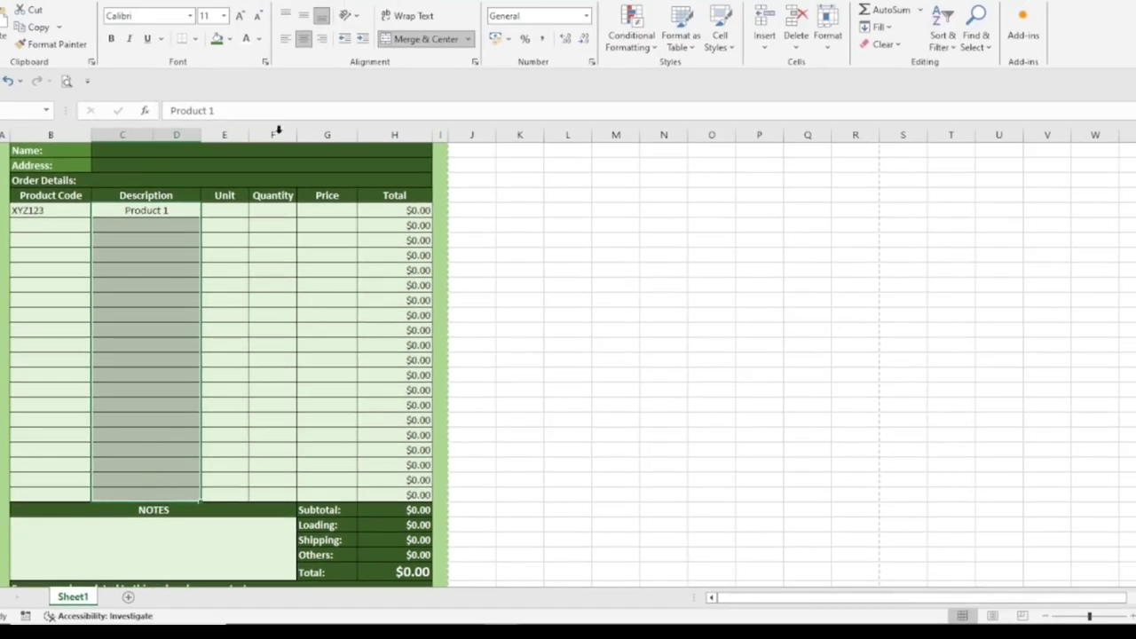
{"action": "left_click", "coordinate": [286, 40]}
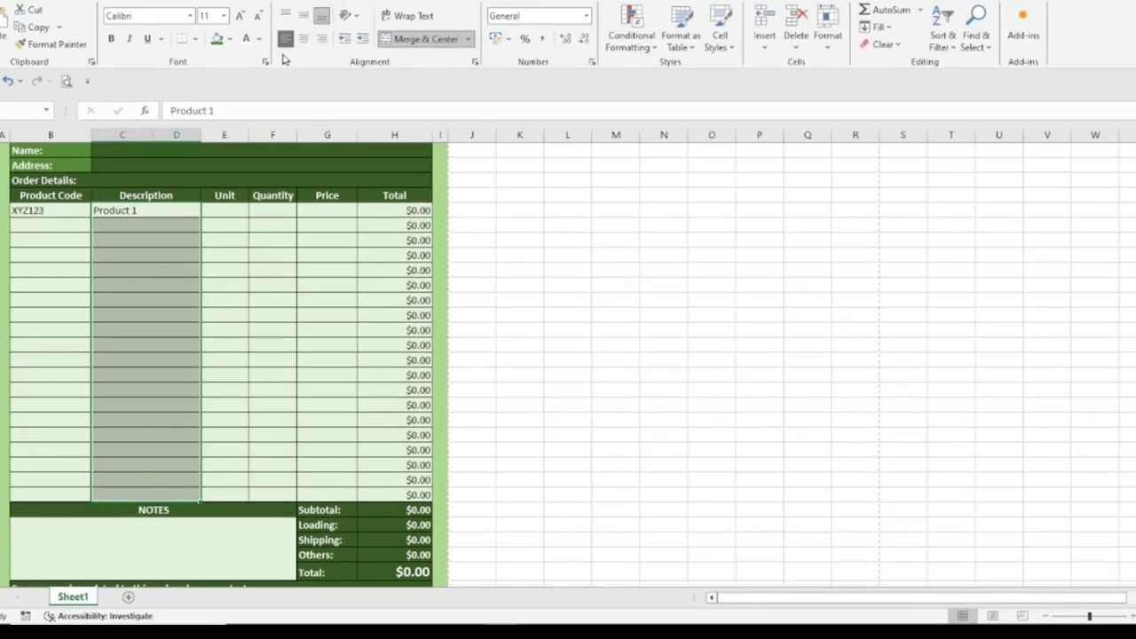
- Give Product 1 unit Boxes, quantity 12 and price $40.00, yielding $480.00 totals
{"action": "left_click", "coordinate": [225, 210]}
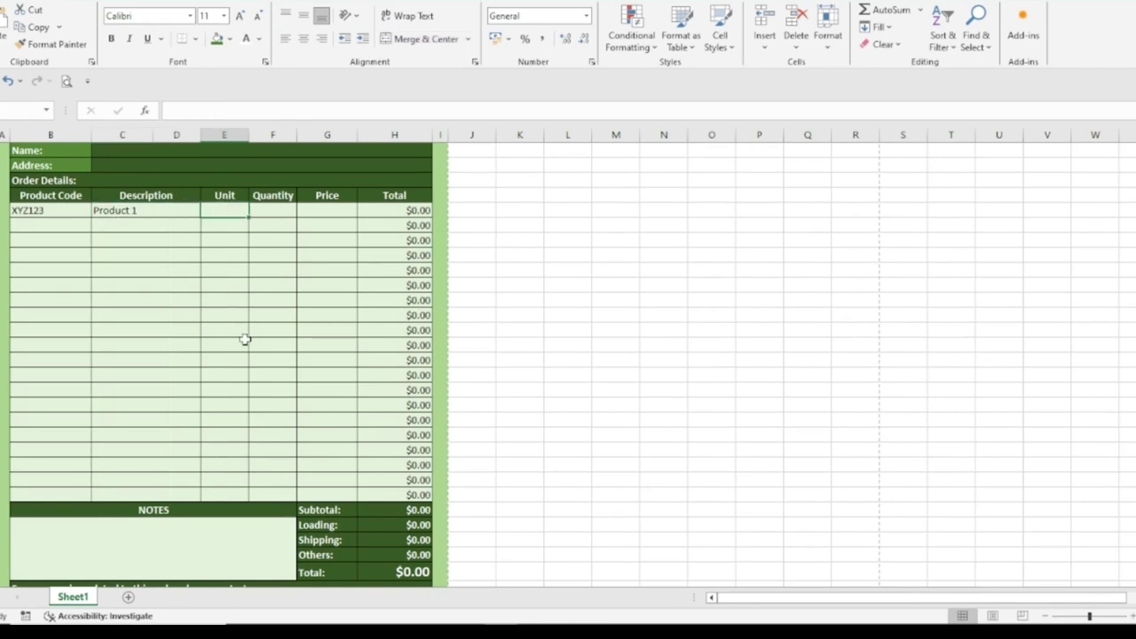
{"action": "type", "text": "Boxes"}
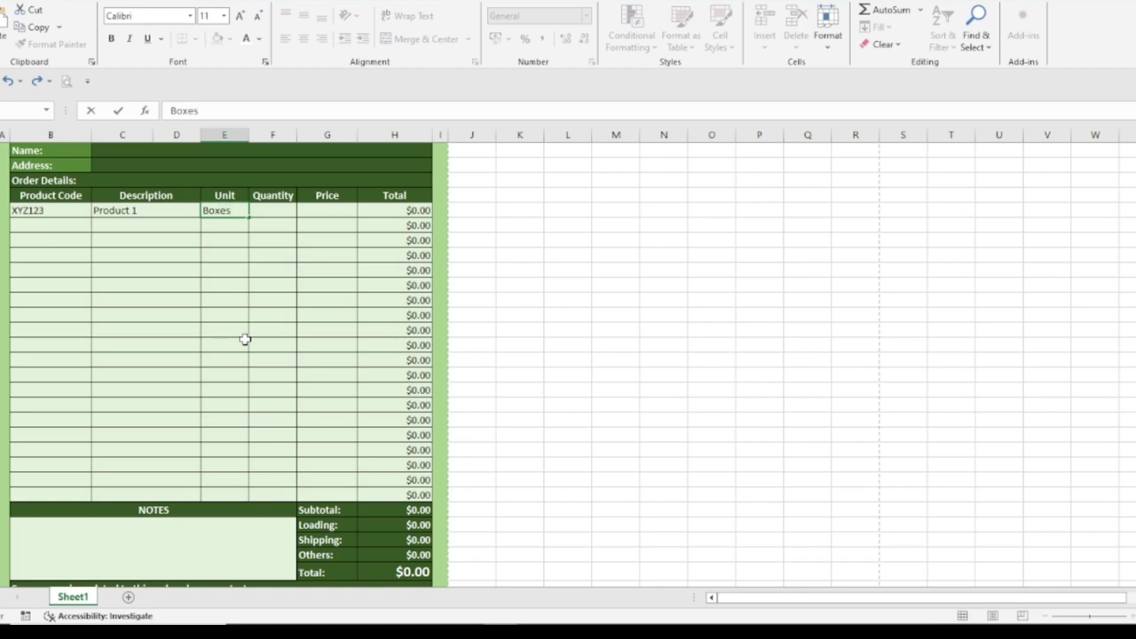
{"action": "key", "text": "Tab"}
{"action": "type", "text": "12"}
{"action": "key", "text": "Tab"}
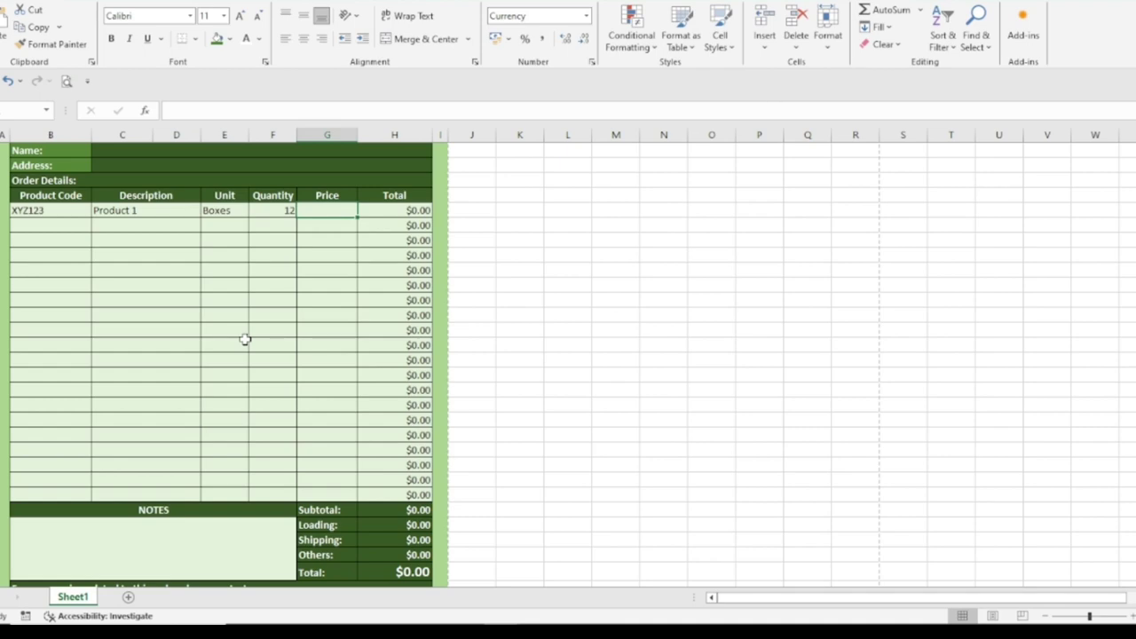
{"action": "type", "text": "40"}
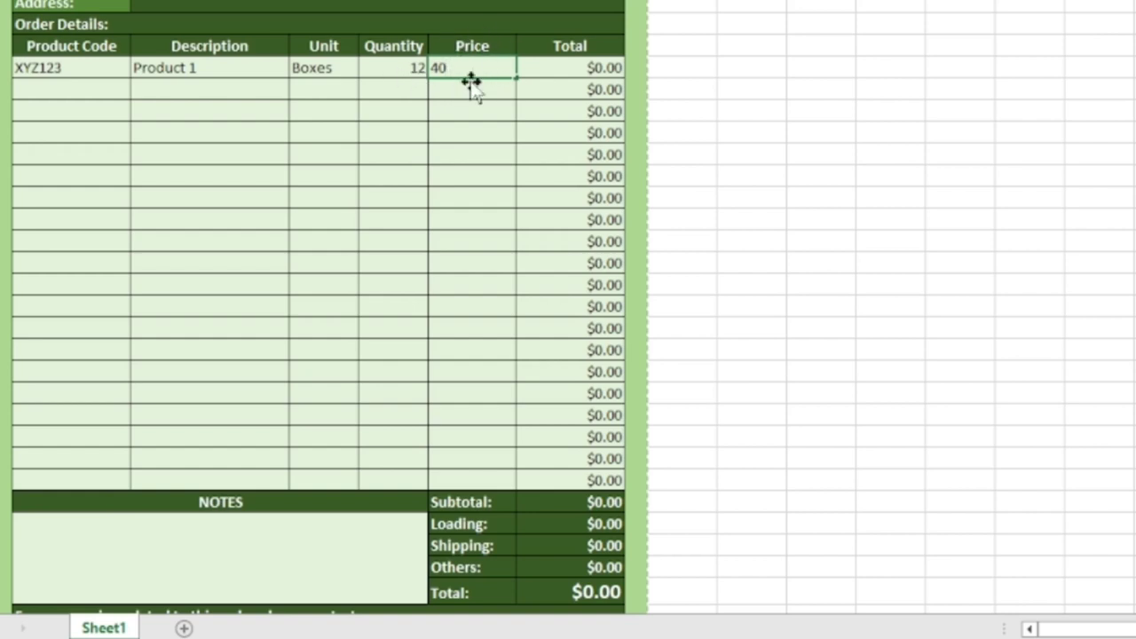
{"action": "key", "text": "Return"}
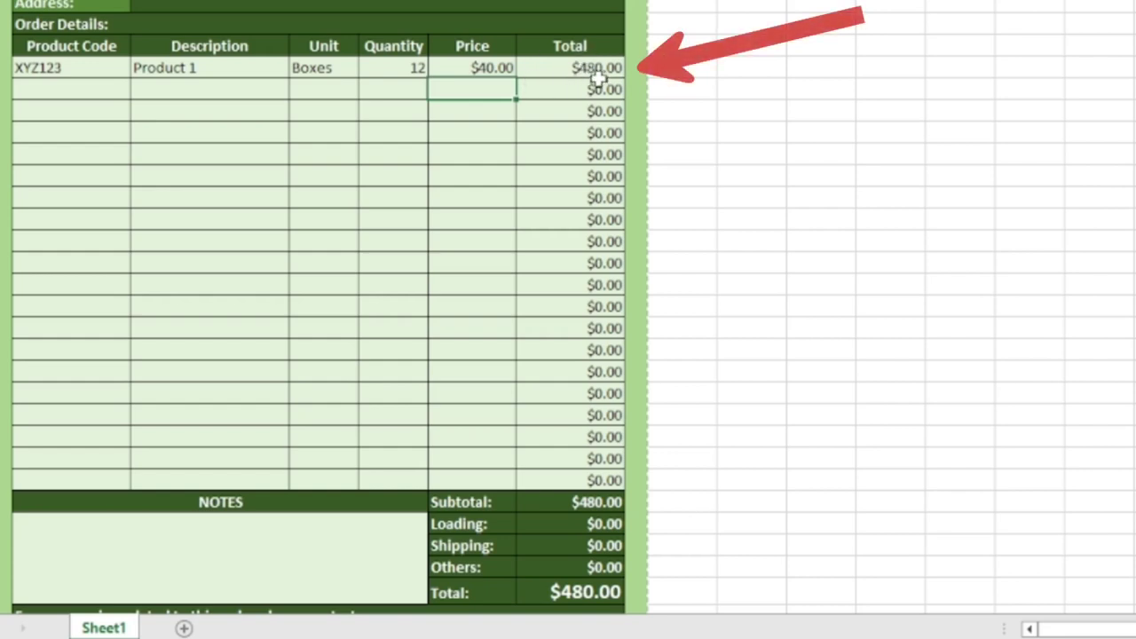
{"action": "left_click", "coordinate": [591, 500]}
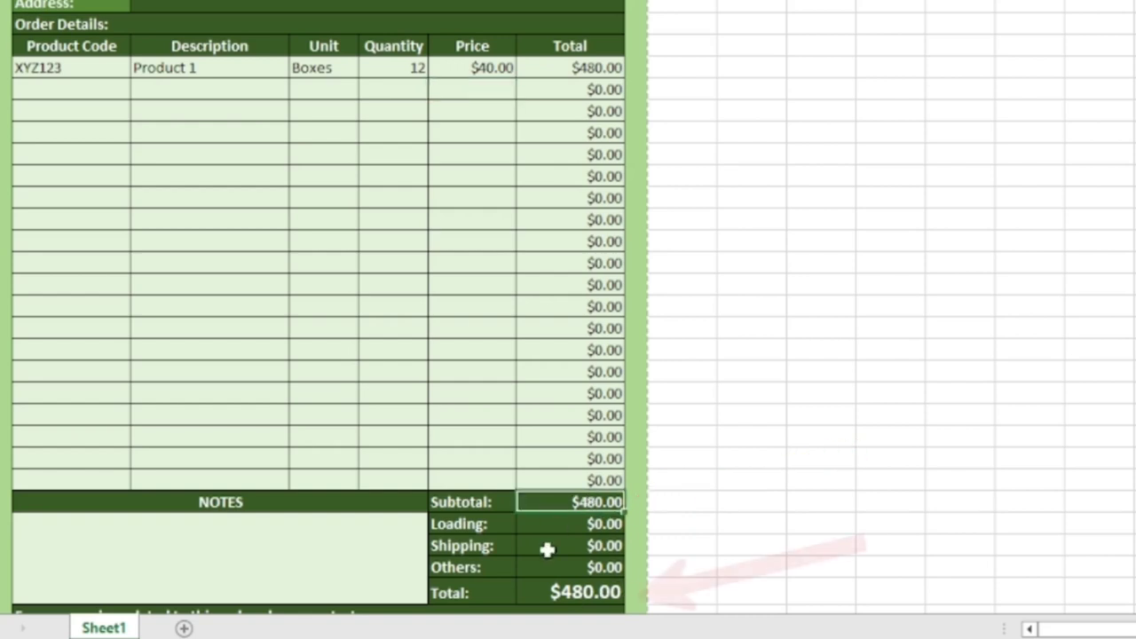
{"action": "left_click", "coordinate": [596, 592]}
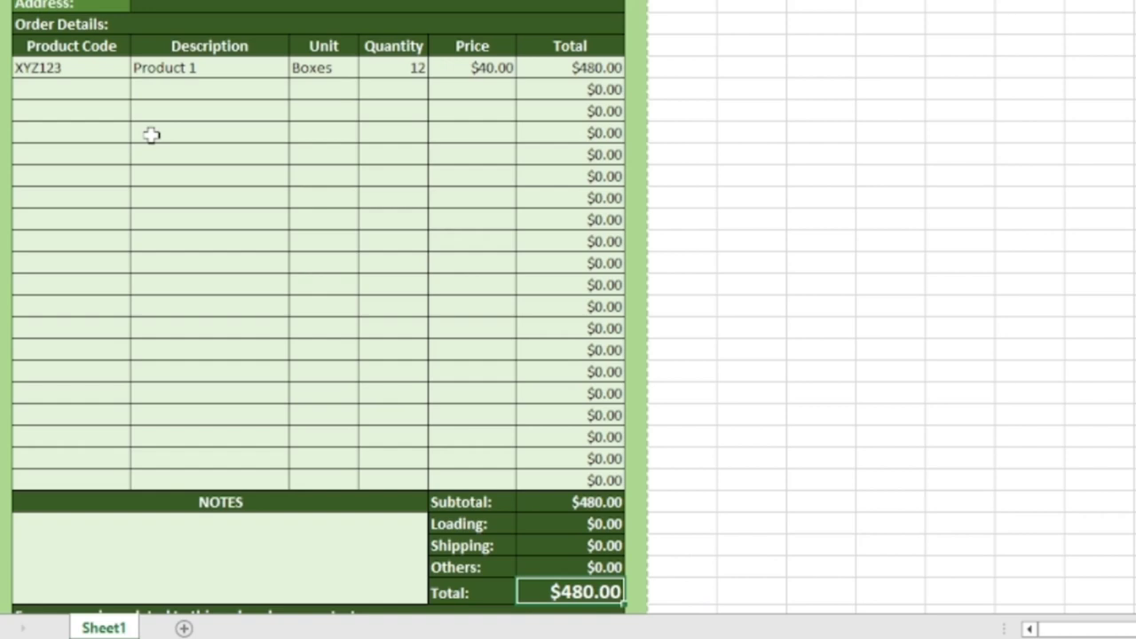
- Add Product 2 as 10 Boxes at $300.00, raising Subtotal and Total to $3,480.00
{"action": "left_click", "coordinate": [154, 92]}
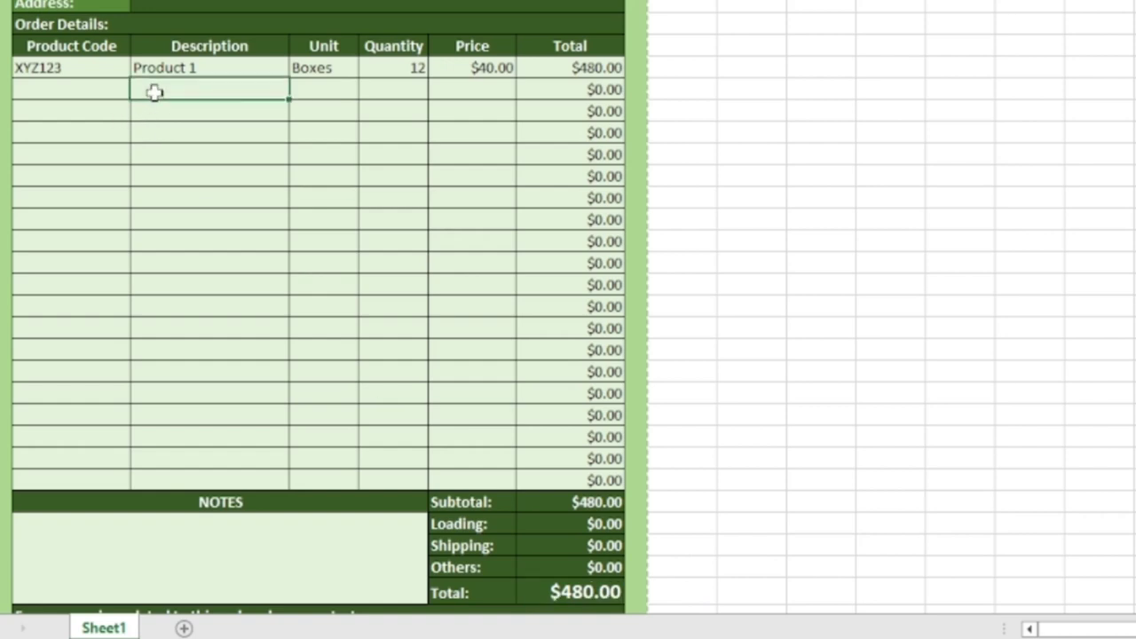
{"action": "type", "text": "Product 2"}
{"action": "key", "text": "Tab"}
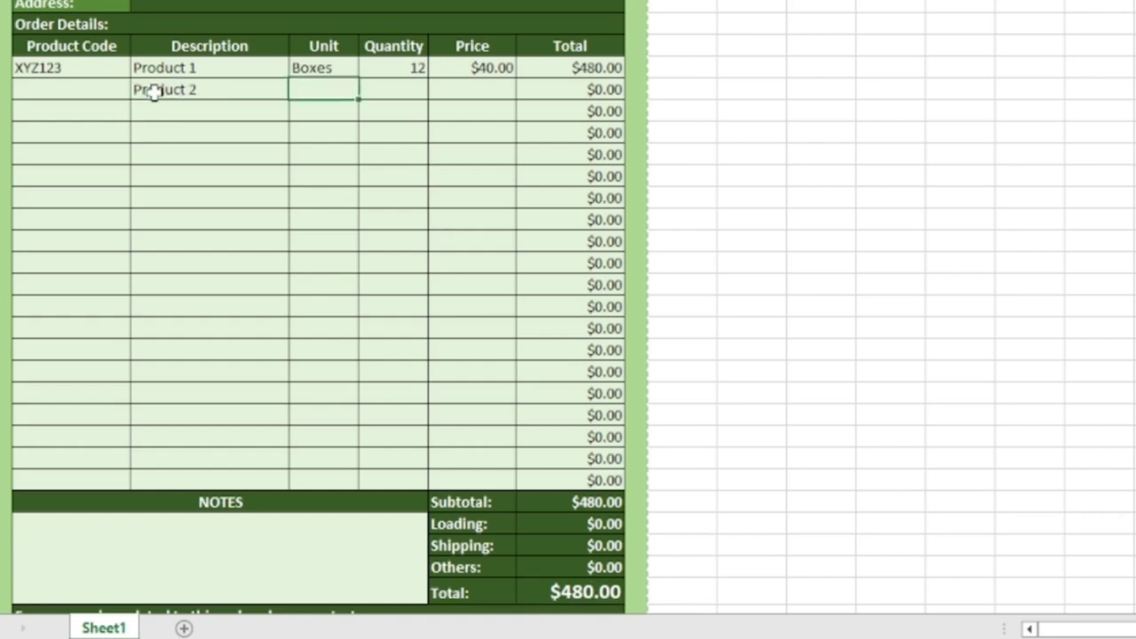
{"action": "type", "text": "B"}
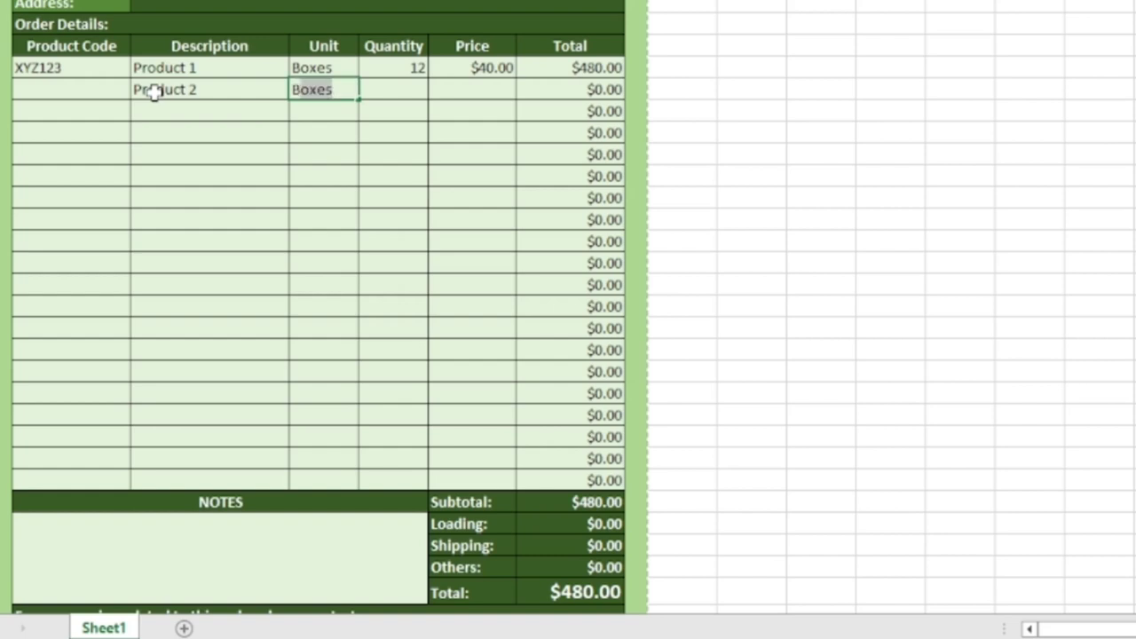
{"action": "key", "text": "Tab"}
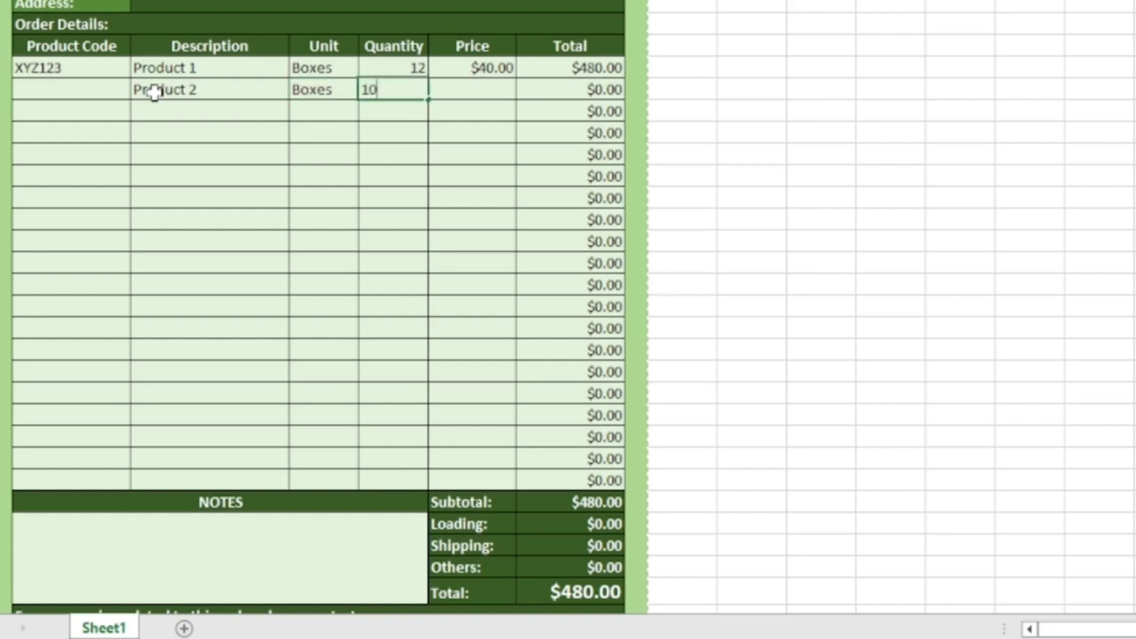
{"action": "key", "text": "Tab"}
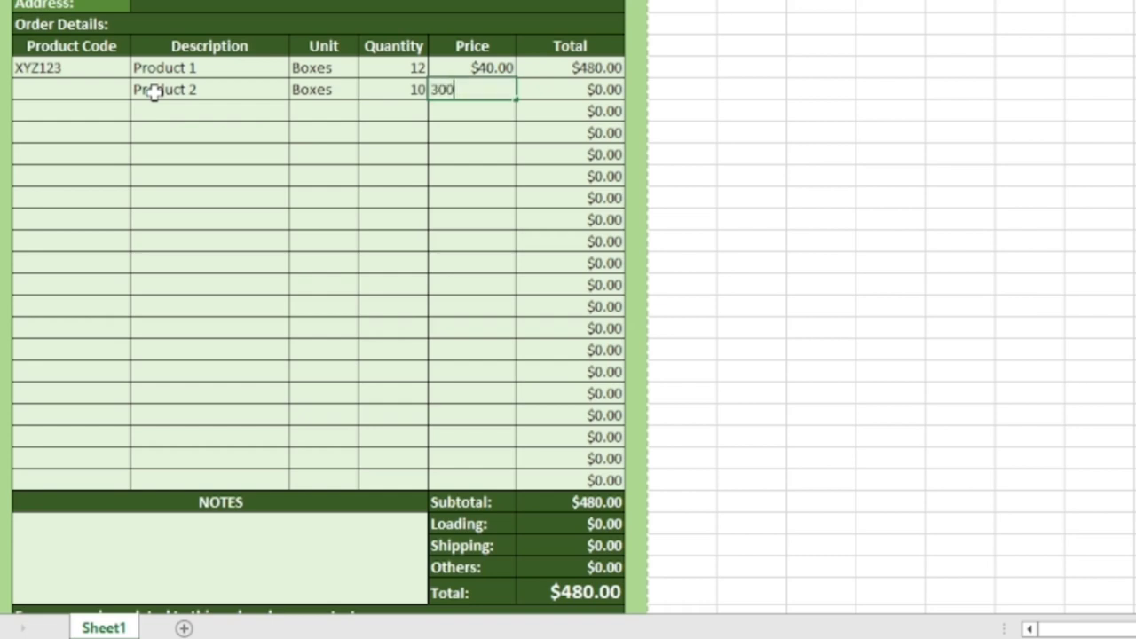
{"action": "key", "text": "Return"}
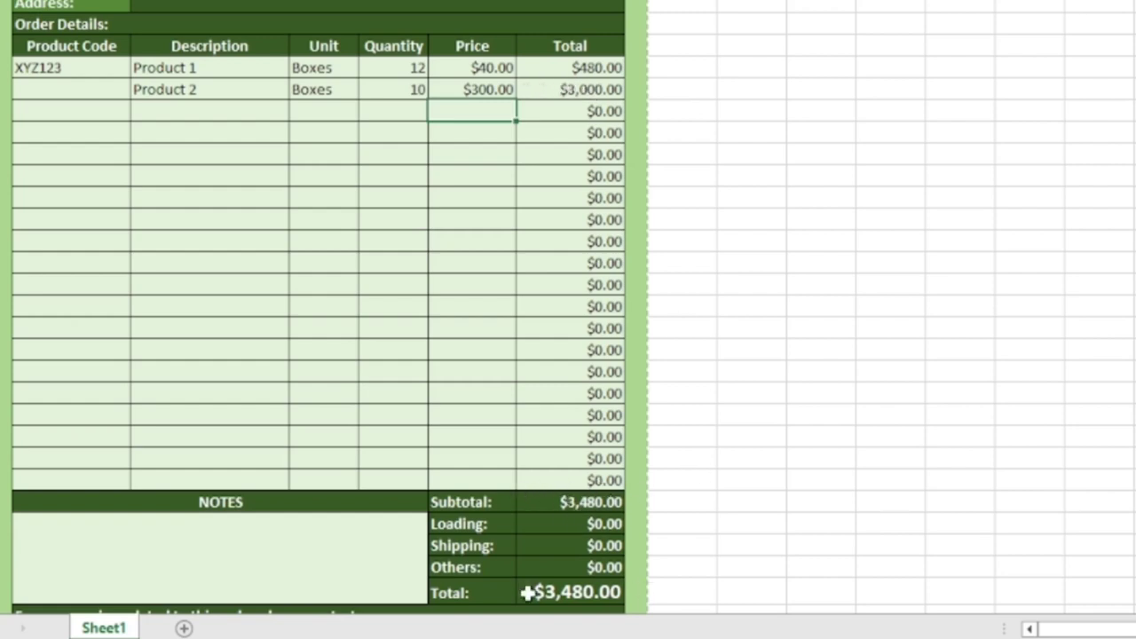
- Enter a $50.00 Loading and $100.00 Shipping charge for a $3,630.00 grand Total
{"action": "scroll", "coordinate": [626, 600], "scroll_direction": "down", "scroll_amount": 1}
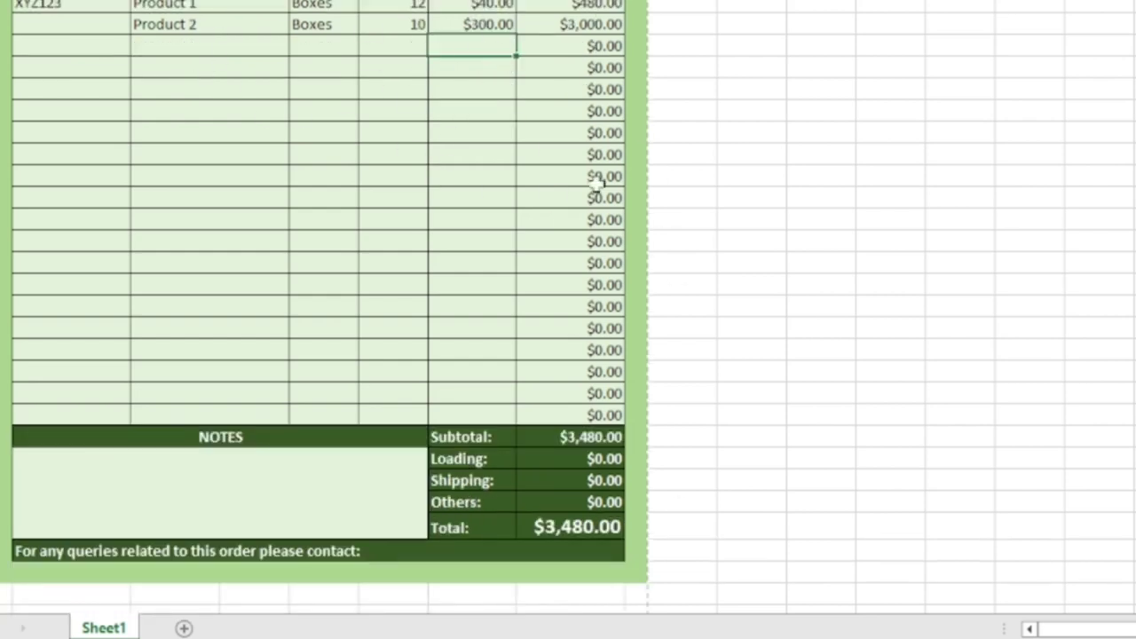
{"action": "left_click", "coordinate": [555, 460]}
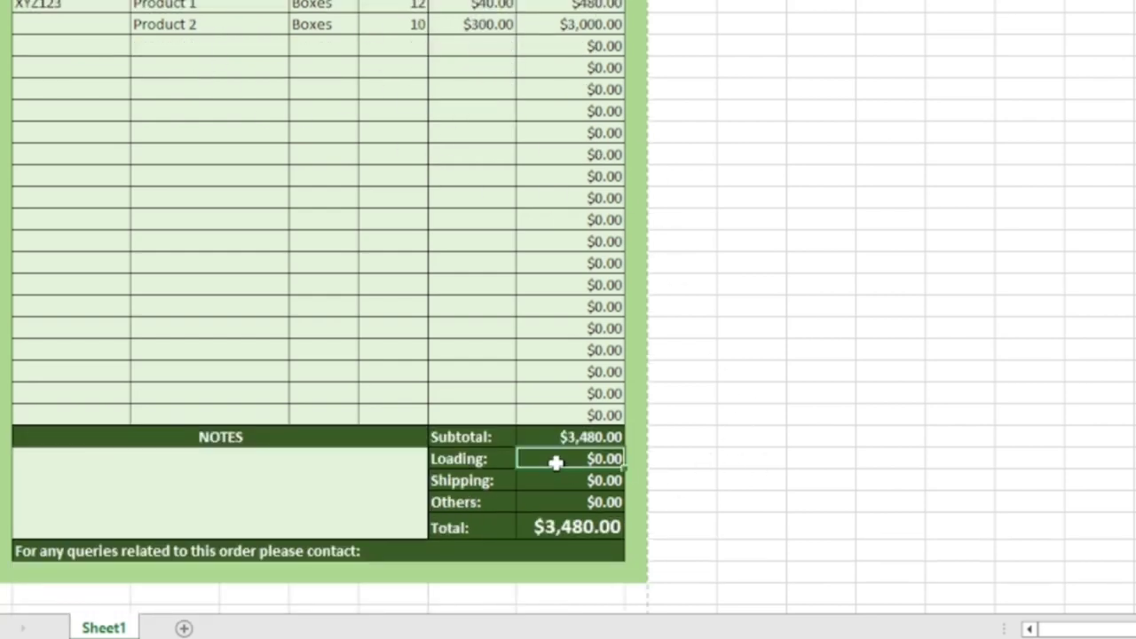
{"action": "type", "text": "50"}
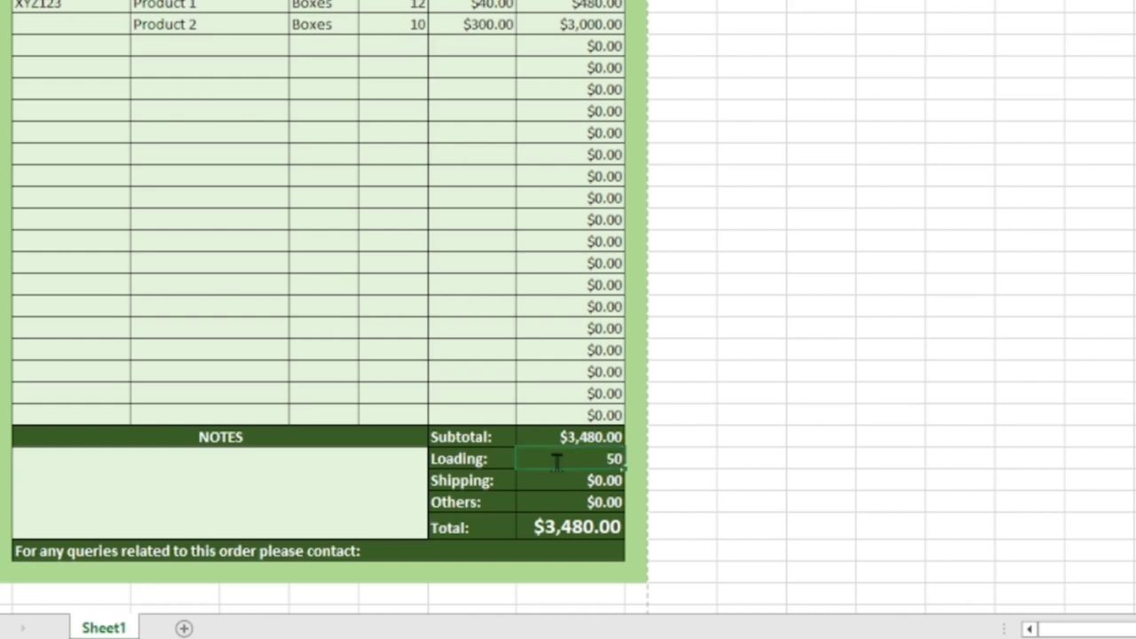
{"action": "key", "text": "Return"}
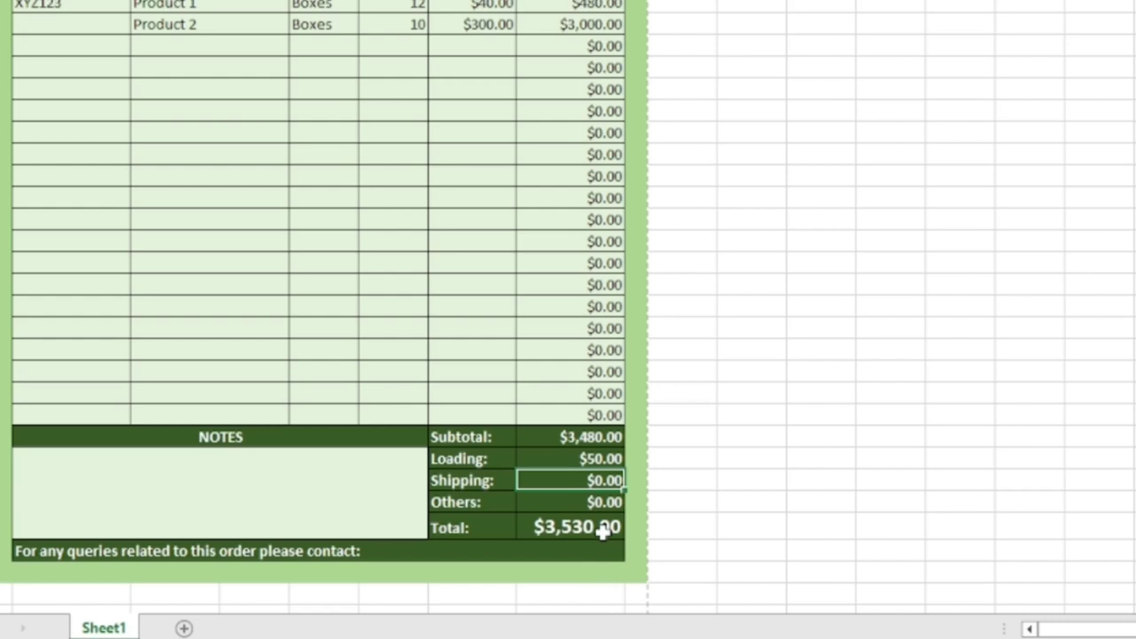
{"action": "type", "text": "1"}
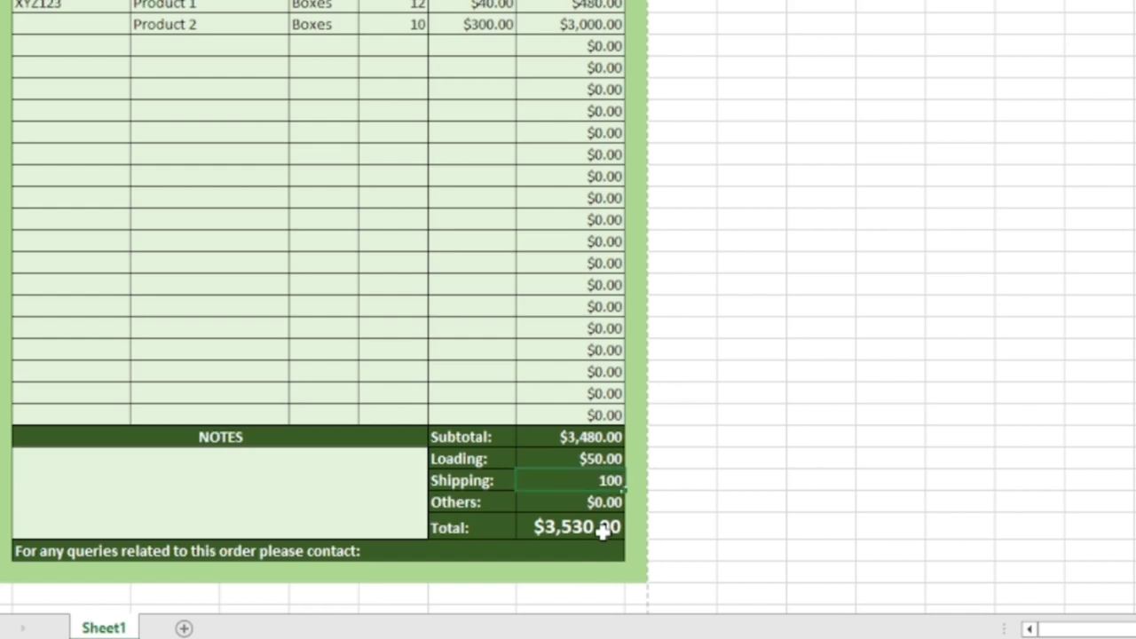
{"action": "key", "text": "Return"}
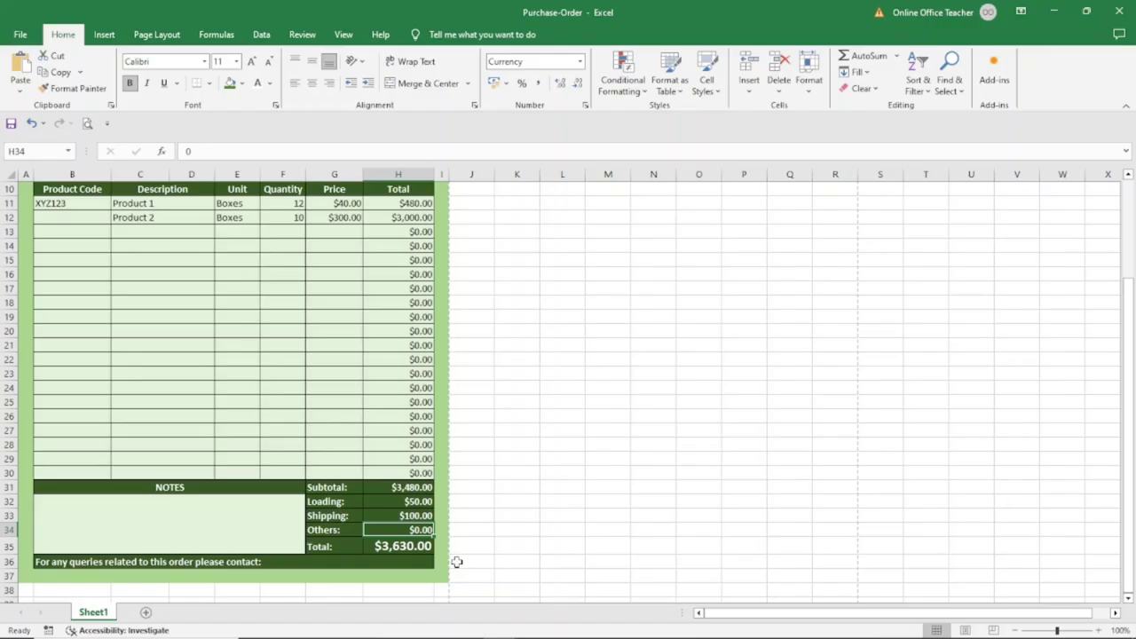
{"action": "scroll", "coordinate": [456, 562], "scroll_direction": "up", "scroll_amount": 3}
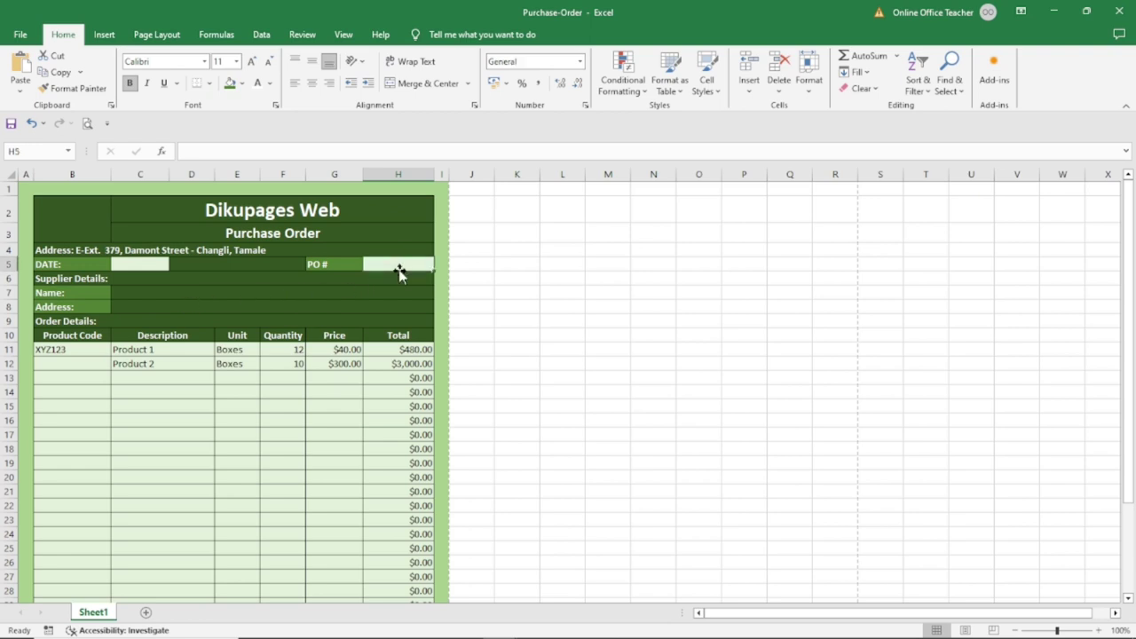
- Insert the yellow E 'icon' picture from this device into the sheet
{"action": "left_click", "coordinate": [129, 266]}
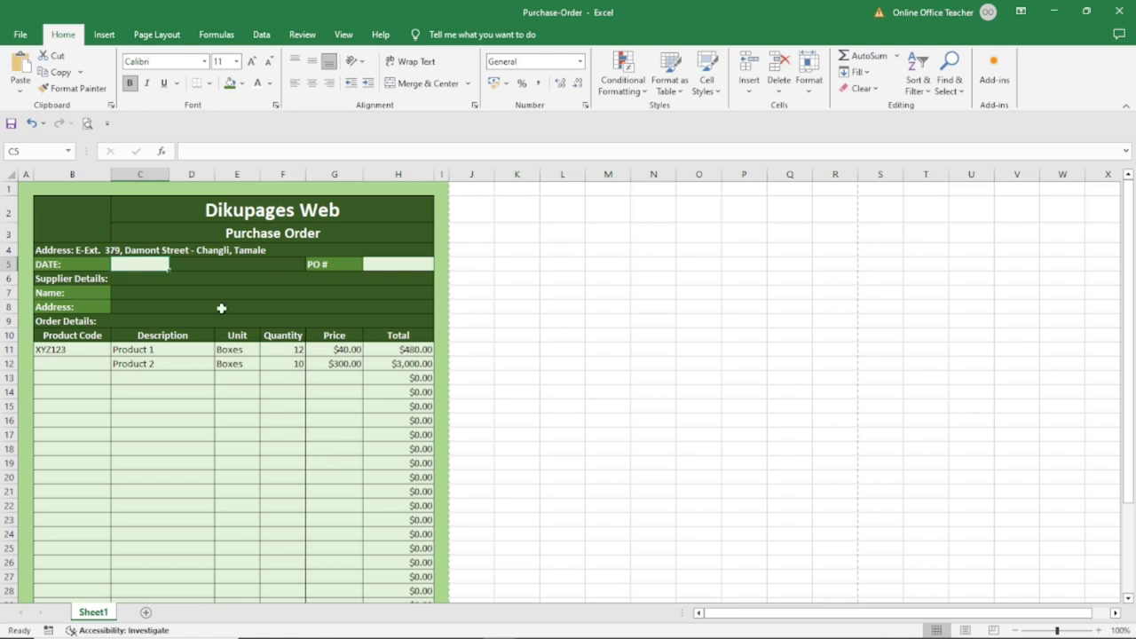
{"action": "left_click", "coordinate": [105, 36]}
{"action": "left_click", "coordinate": [166, 78]}
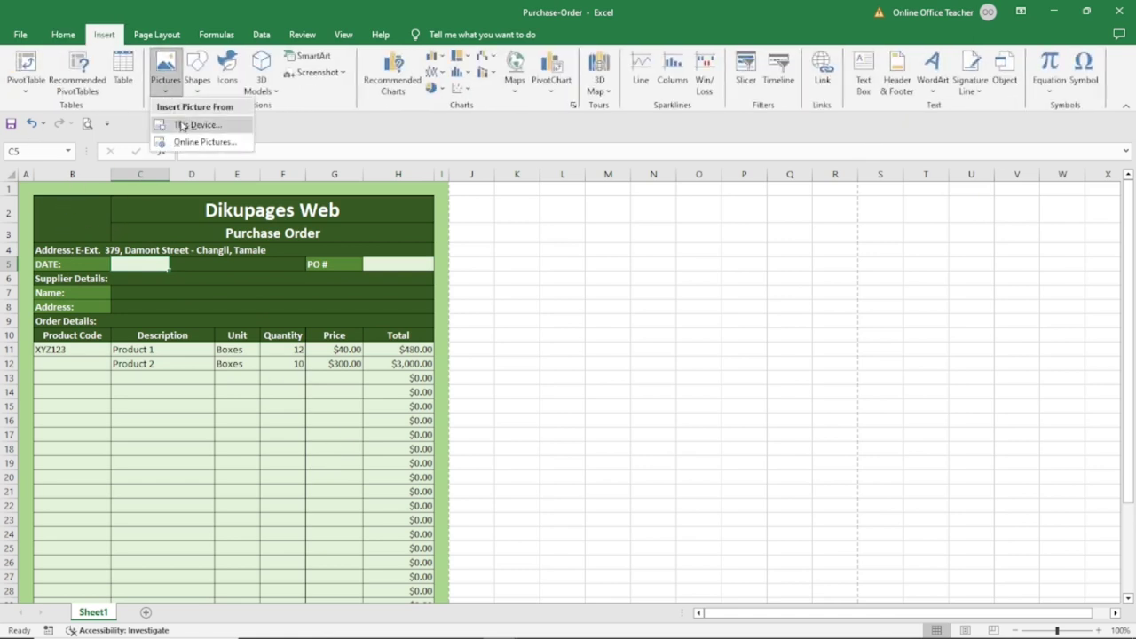
{"action": "left_click", "coordinate": [181, 126]}
{"action": "left_click", "coordinate": [428, 114]}
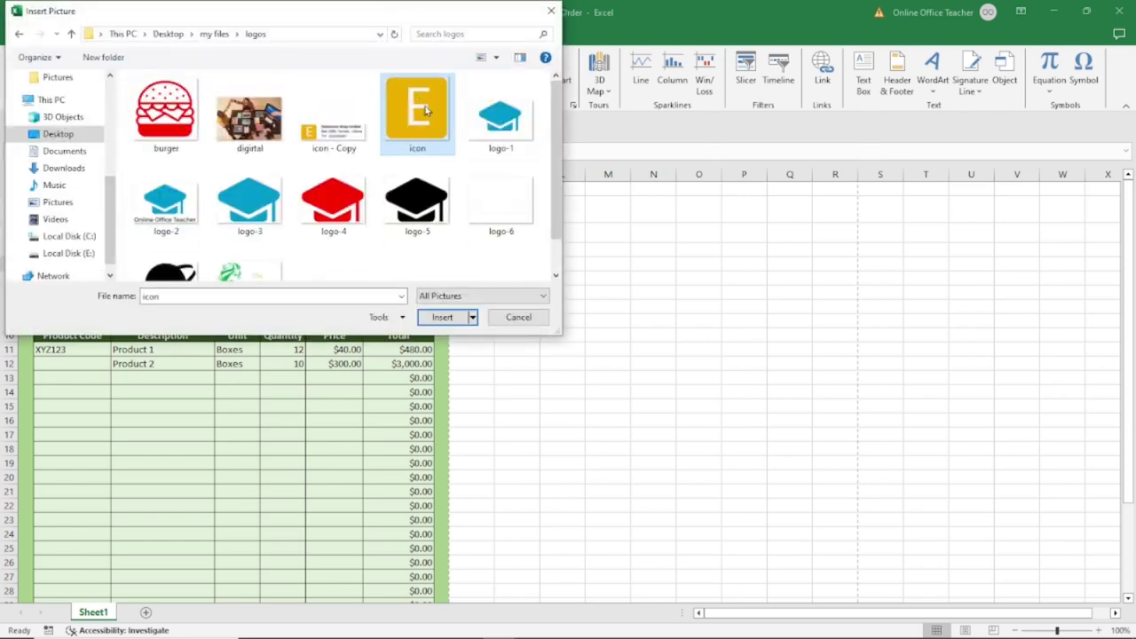
{"action": "left_click", "coordinate": [432, 321]}
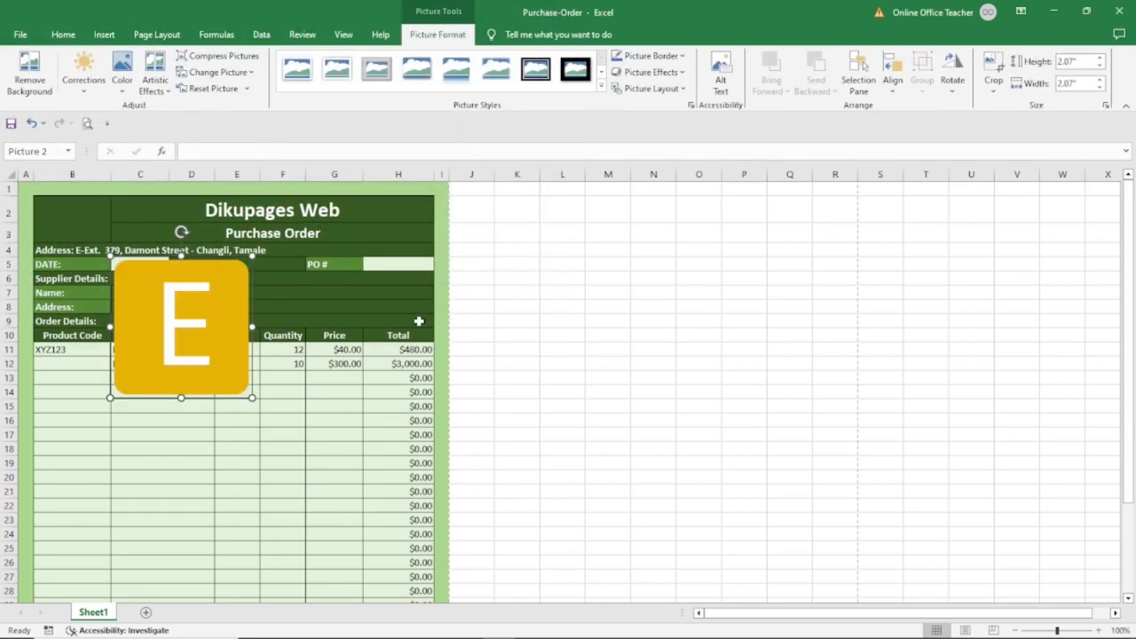
- Move the E logo to the header's left, shrink it, and make row 2 taller
{"action": "left_click_drag", "start_coordinate": [172, 349], "coordinate": [84, 272]}
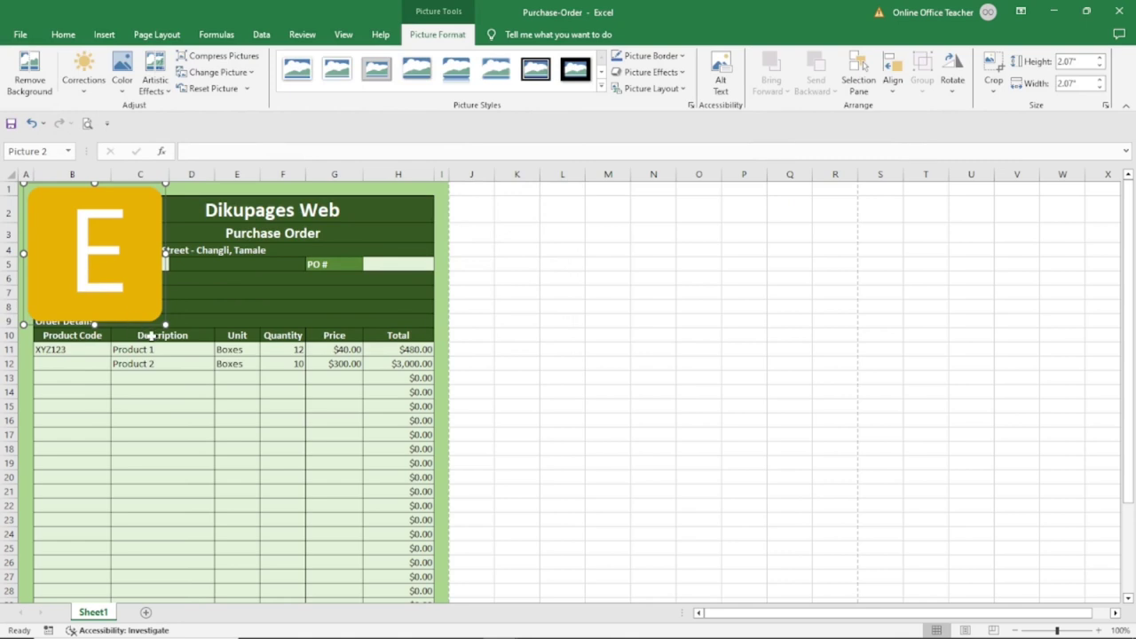
{"action": "left_click_drag", "start_coordinate": [165, 324], "coordinate": [11, 234]}
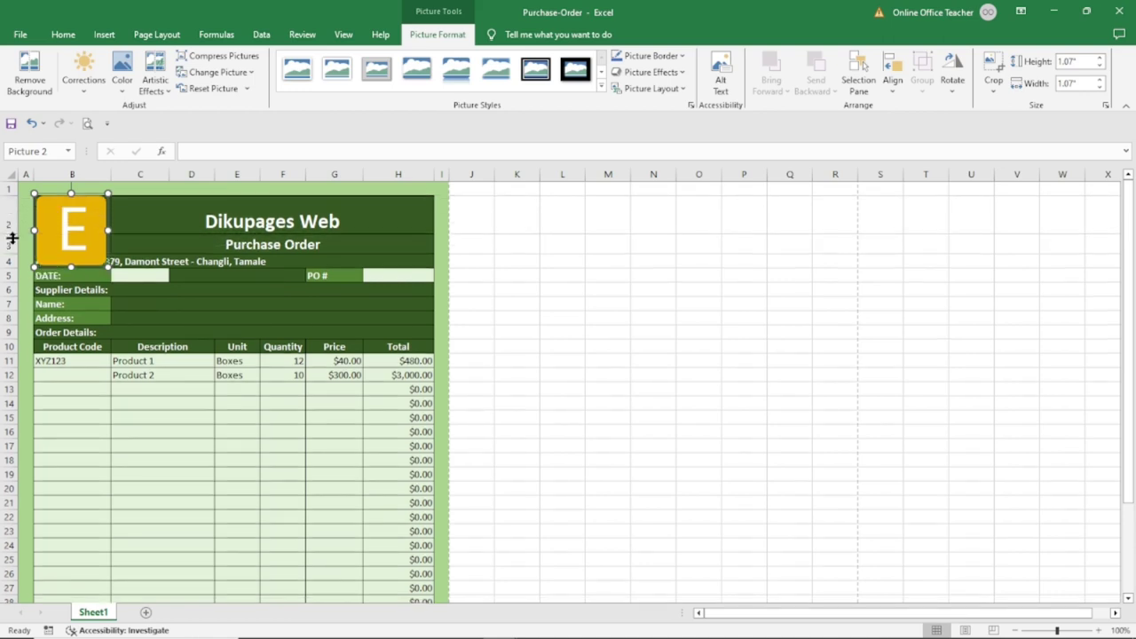
{"action": "left_click_drag", "start_coordinate": [11, 232], "coordinate": [12, 240]}
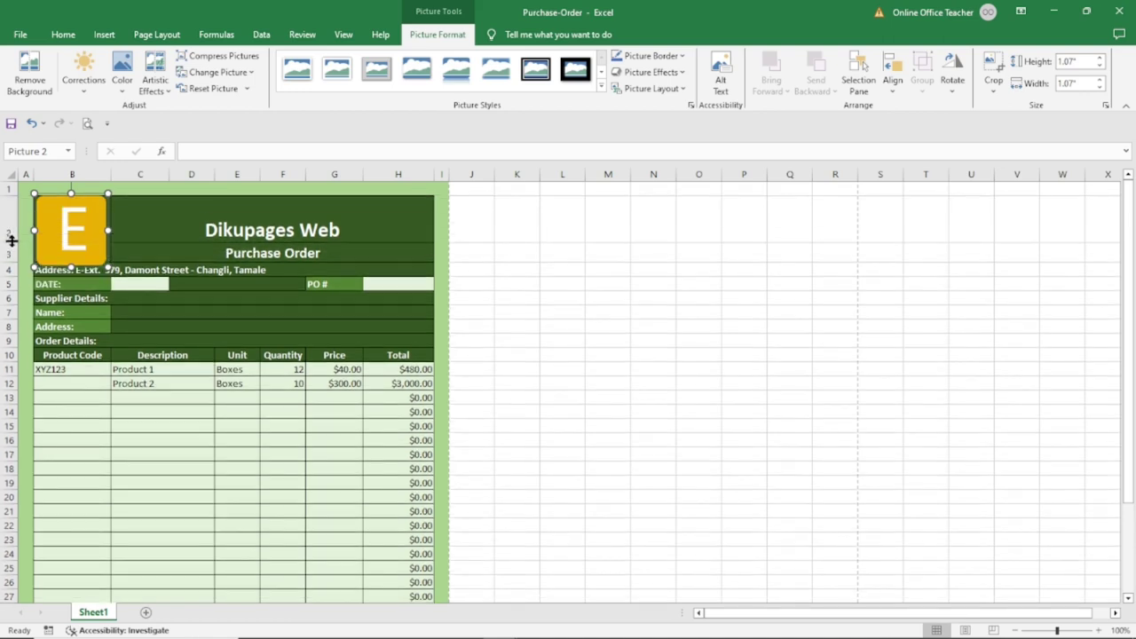
{"action": "key", "text": "Escape"}
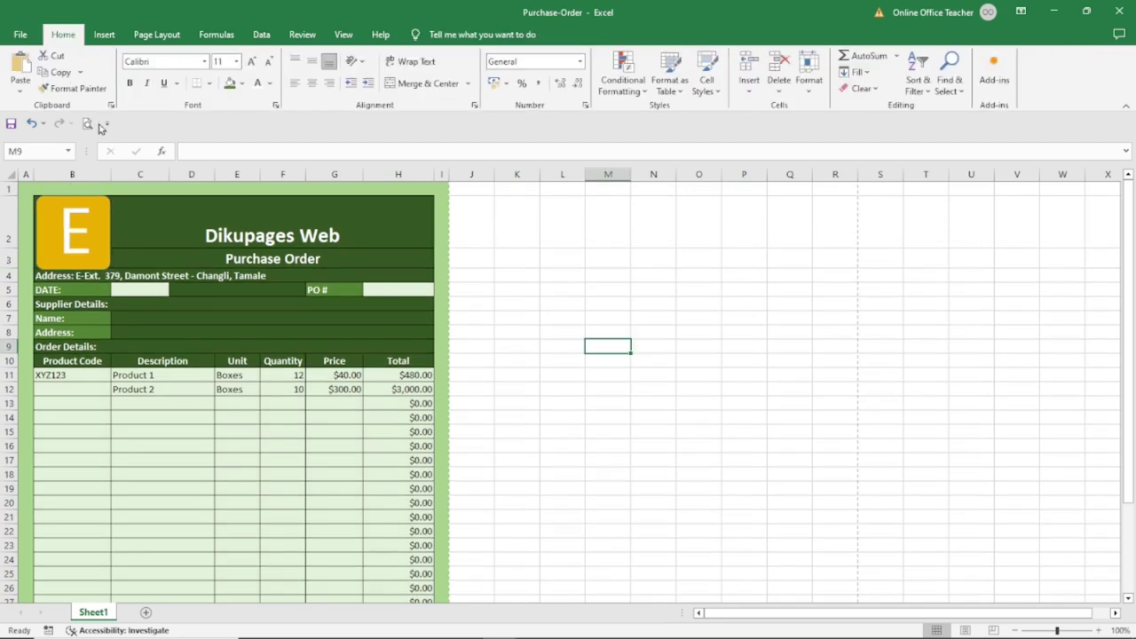
- Preview the printed purchase order, review the sheet, then reopen Print Preview
{"action": "key", "text": "ctrl+p"}
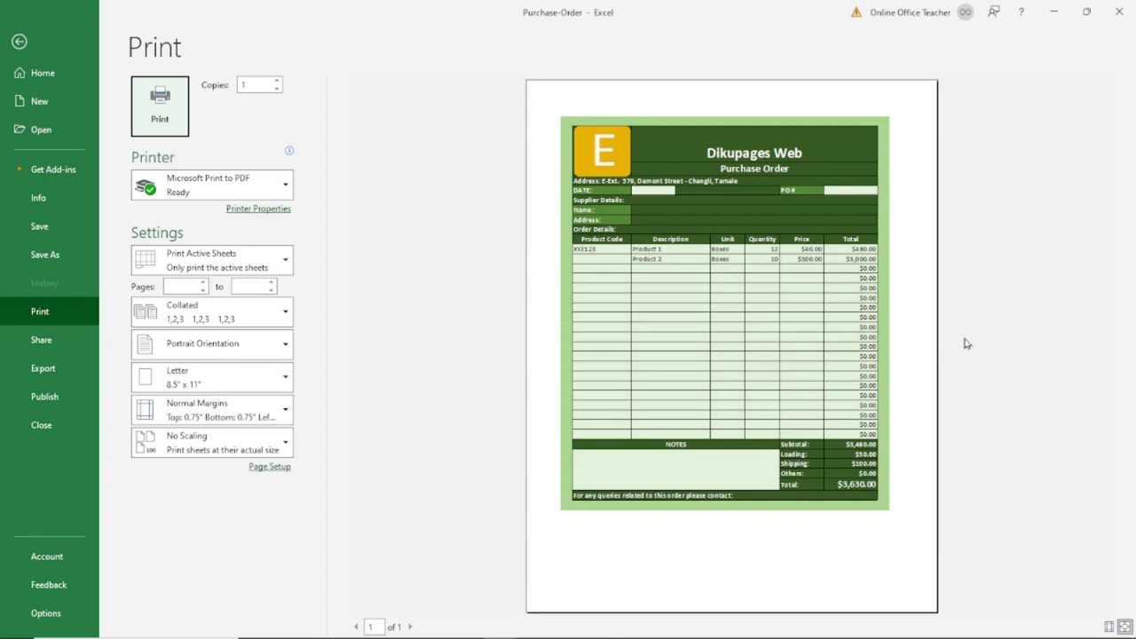
{"action": "left_click", "coordinate": [18, 42]}
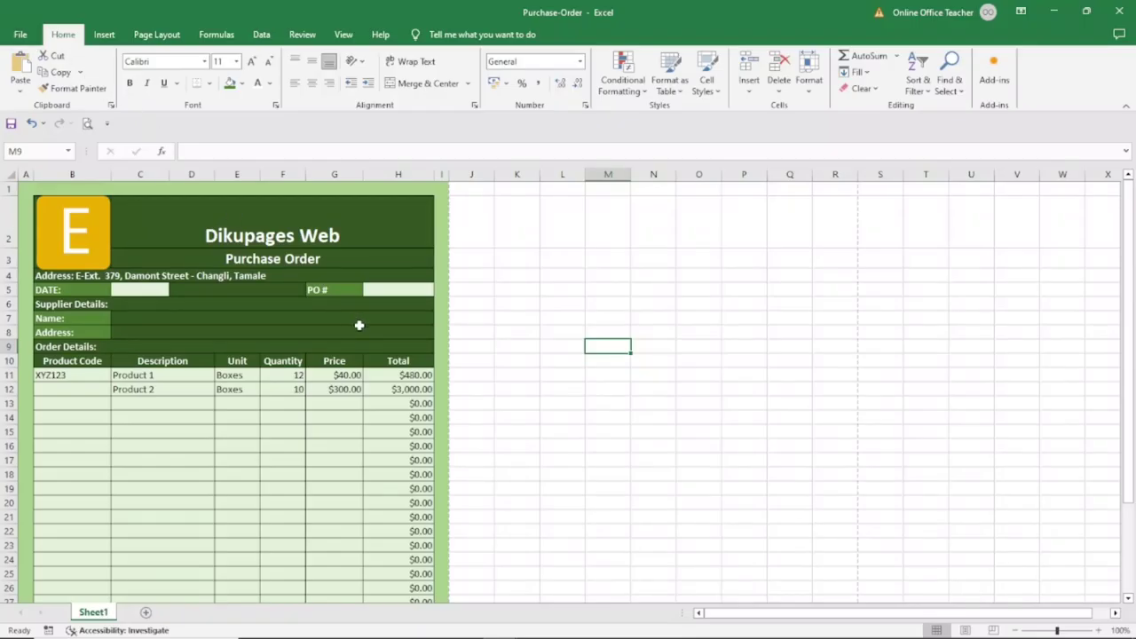
{"action": "scroll", "coordinate": [284, 435], "scroll_direction": "down", "scroll_amount": 2}
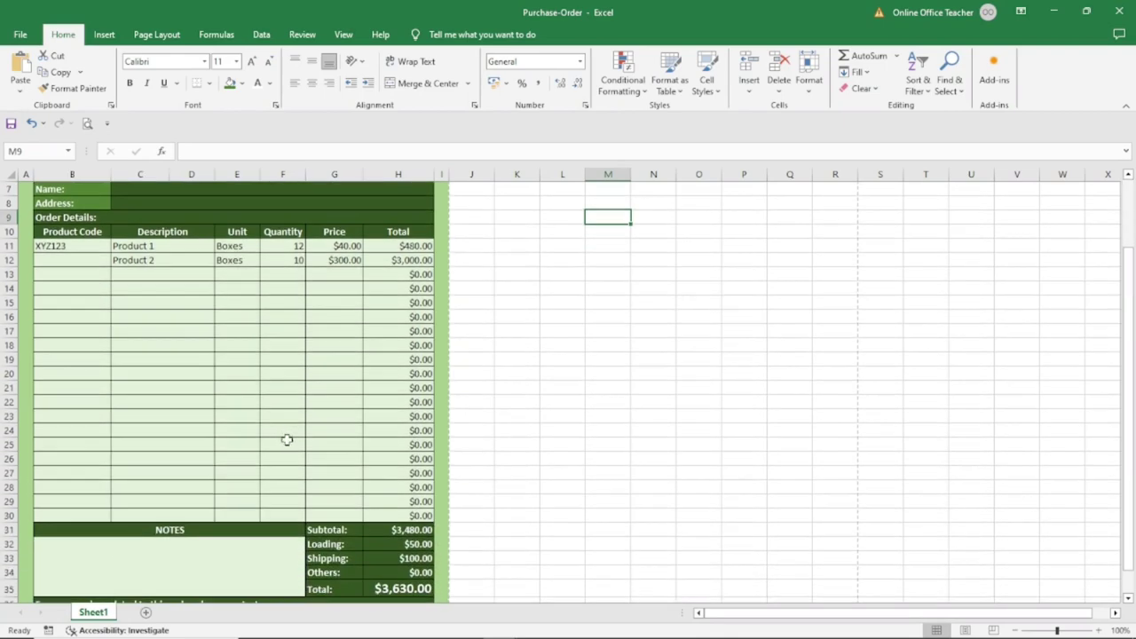
{"action": "scroll", "coordinate": [287, 438], "scroll_direction": "up", "scroll_amount": 2}
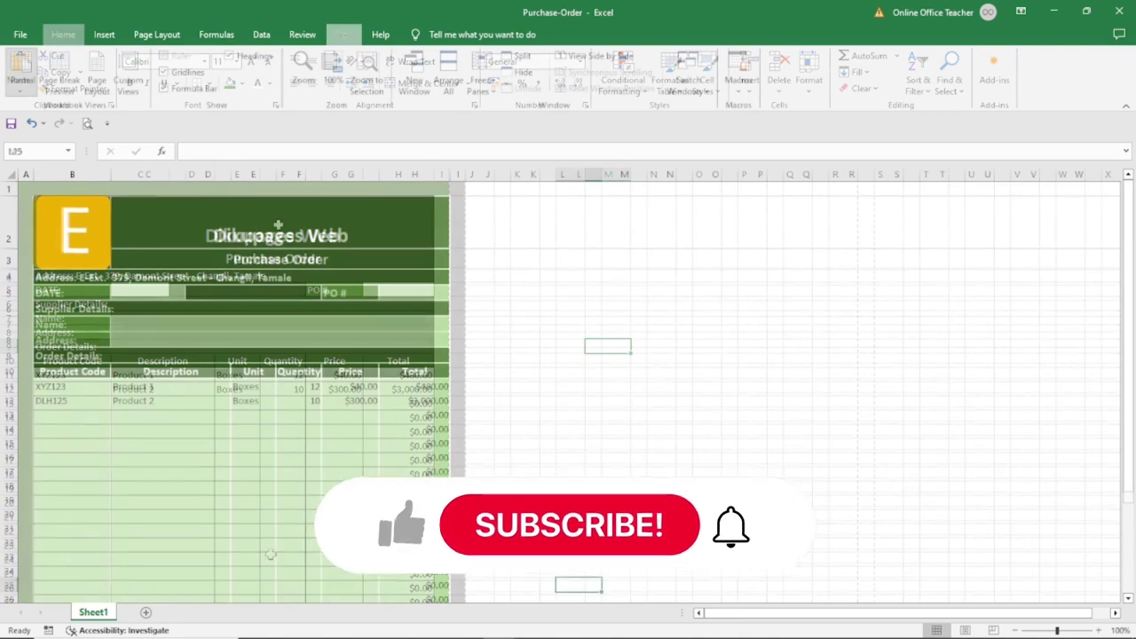
{"action": "scroll", "coordinate": [270, 228], "scroll_direction": "down", "scroll_amount": 5}
{"action": "scroll", "coordinate": [266, 229], "scroll_direction": "up", "scroll_amount": 5}
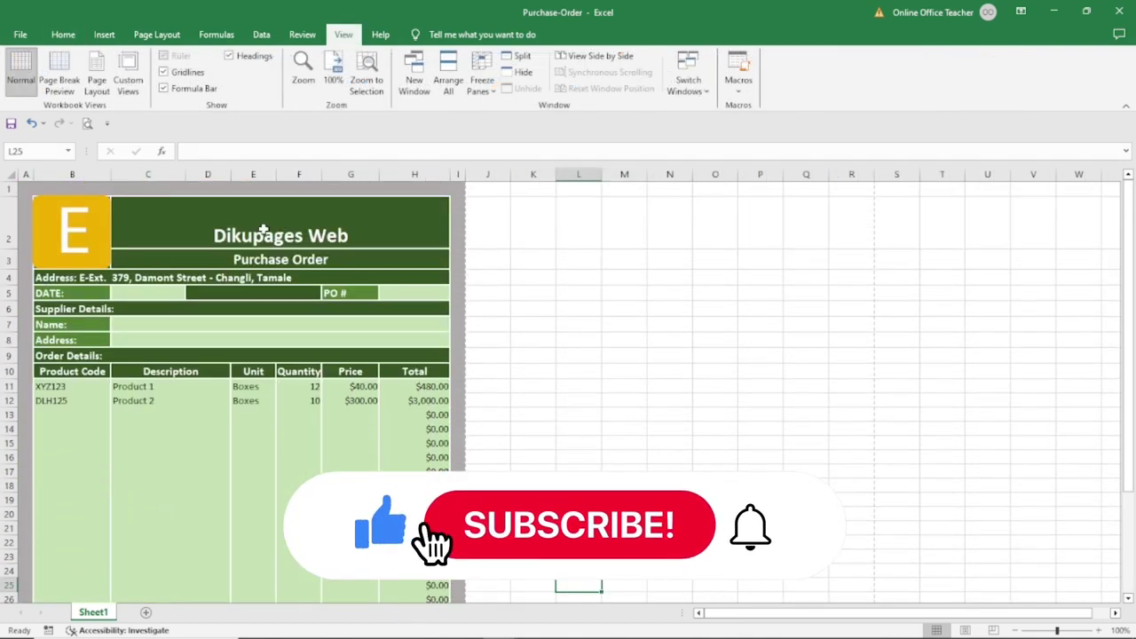
{"action": "left_click", "coordinate": [88, 122]}
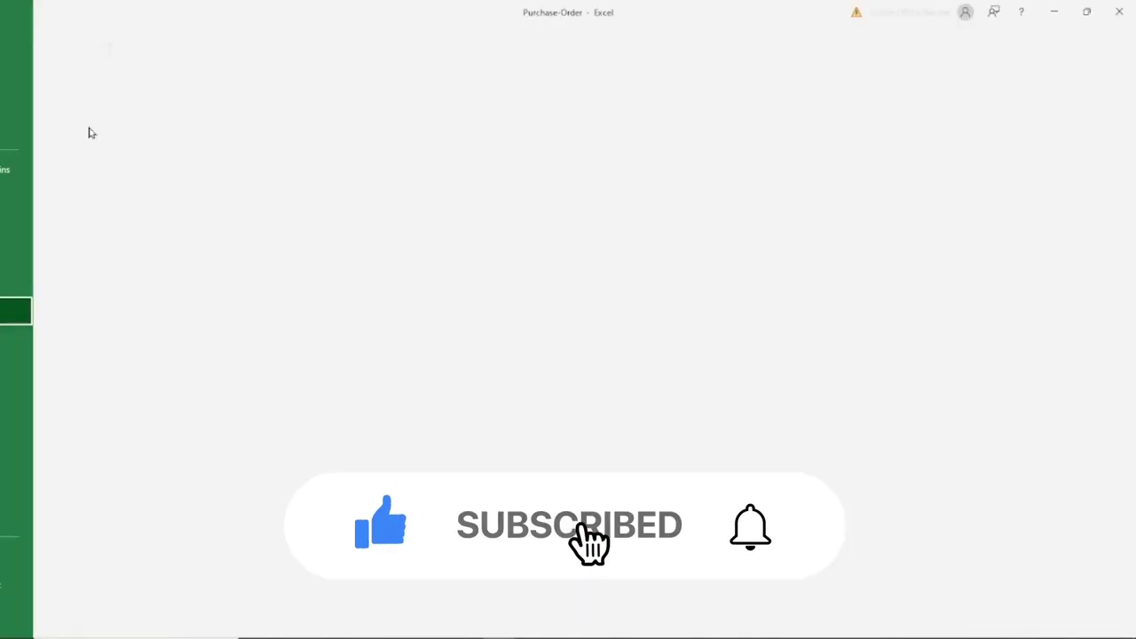